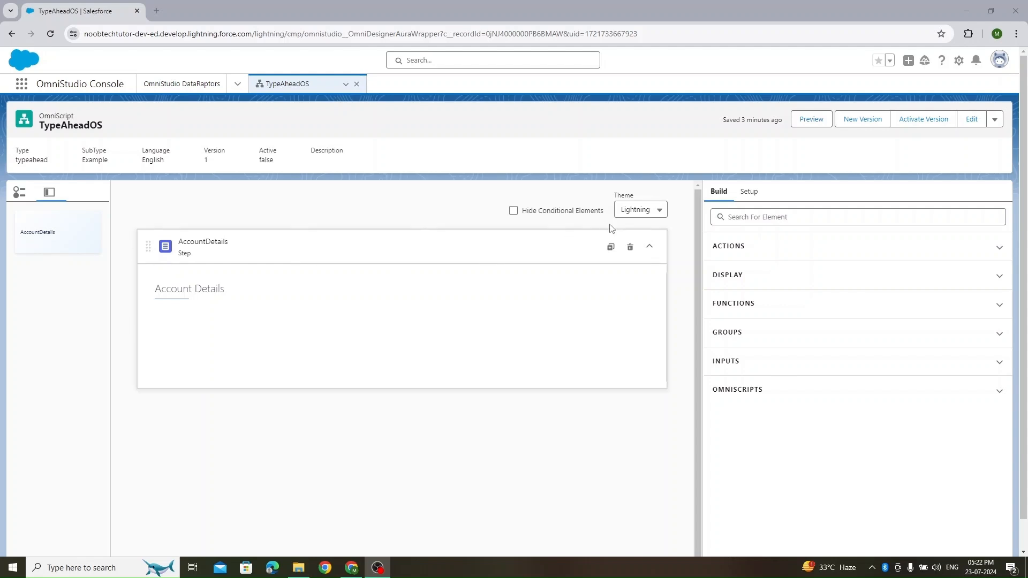
# Add a Type Ahead Block to the AccountDetails step of the OmniScript.
pyautogui.click(792, 332)
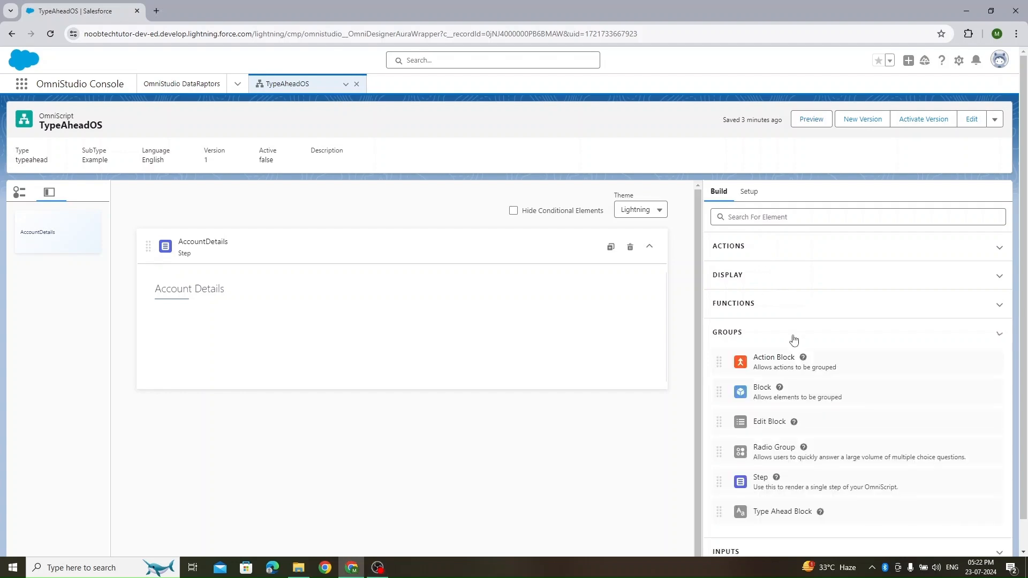
pyautogui.scroll(-1, 822, 480)
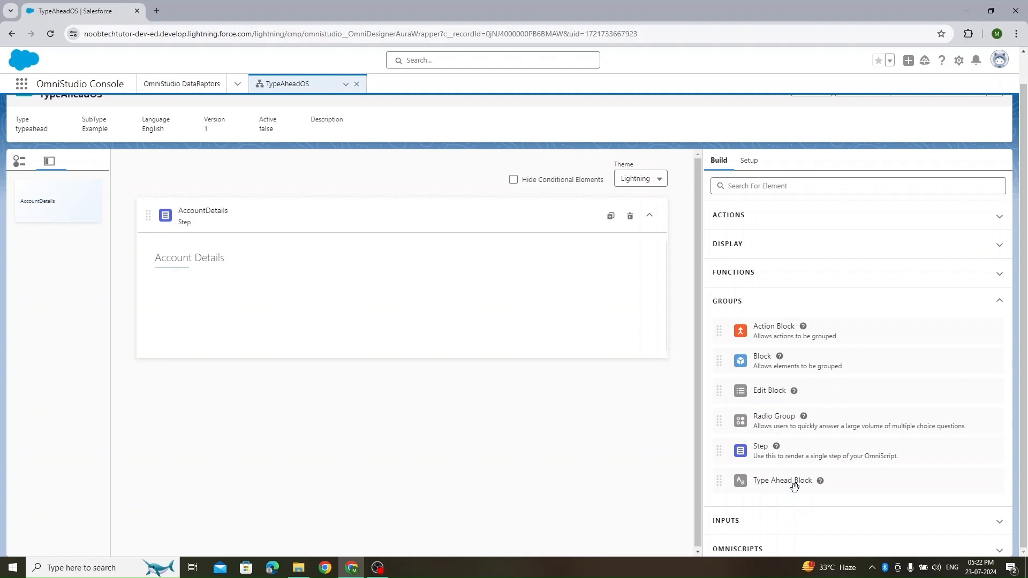
pyautogui.scroll(1, 590, 454)
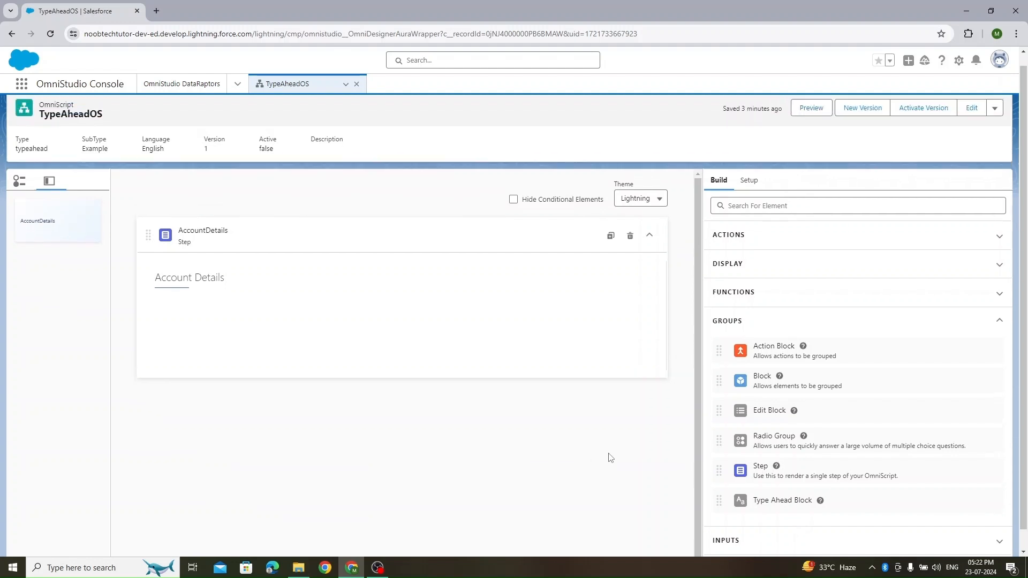
pyautogui.moveTo(774, 514); pyautogui.dragTo(421, 338)
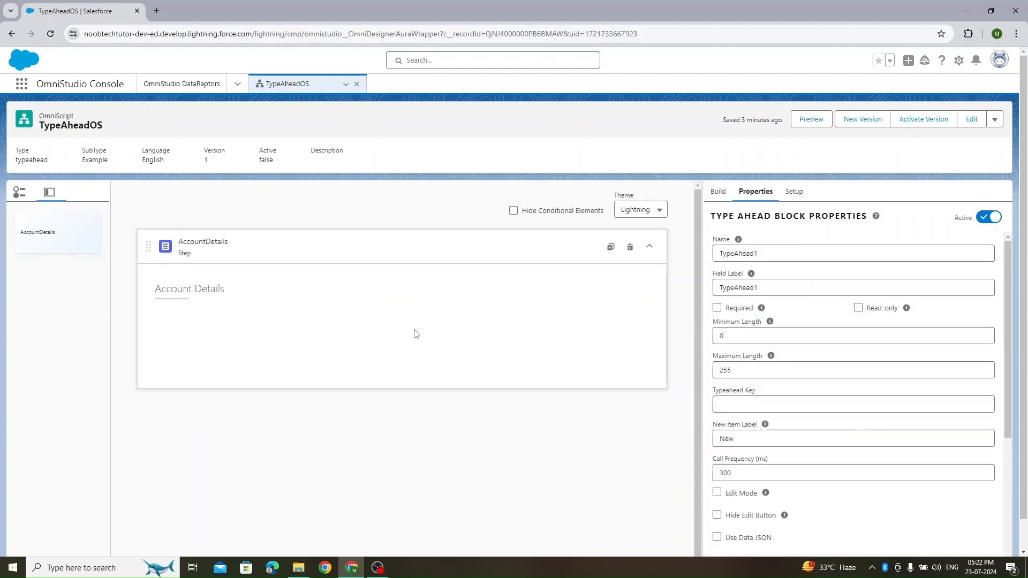
# Expand AccountDetails in the OmniScript's structure tree and select the new type-ahead block to show its properties.
pyautogui.click(390, 294)
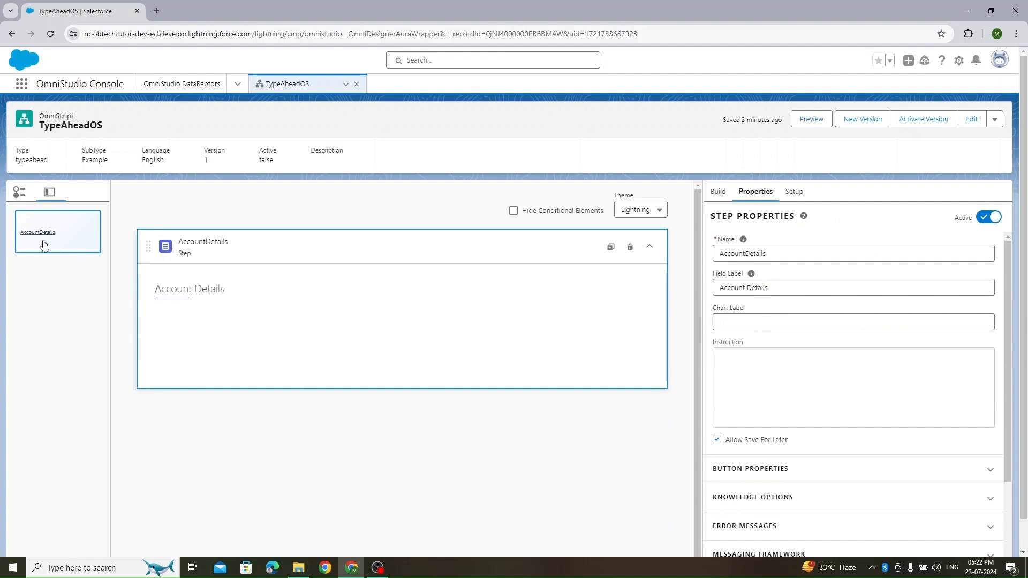
pyautogui.click(22, 196)
pyautogui.click(20, 211)
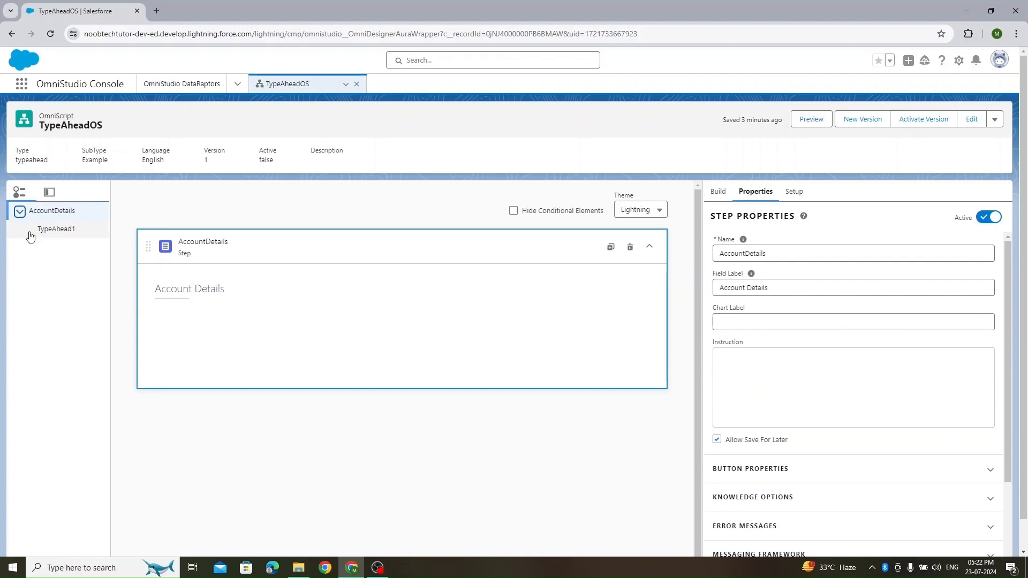
pyautogui.click(30, 236)
pyautogui.click(992, 217)
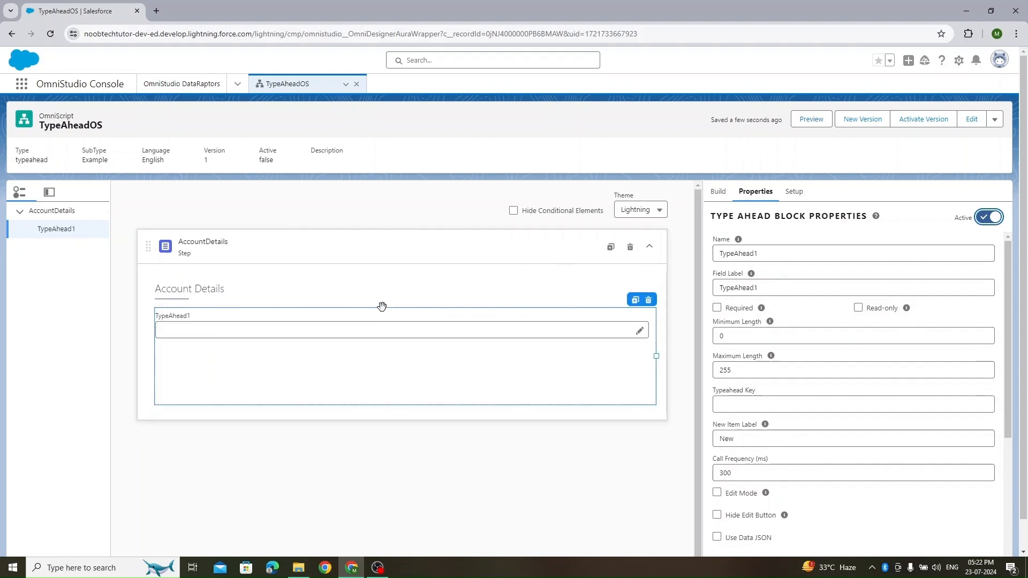
pyautogui.click(370, 325)
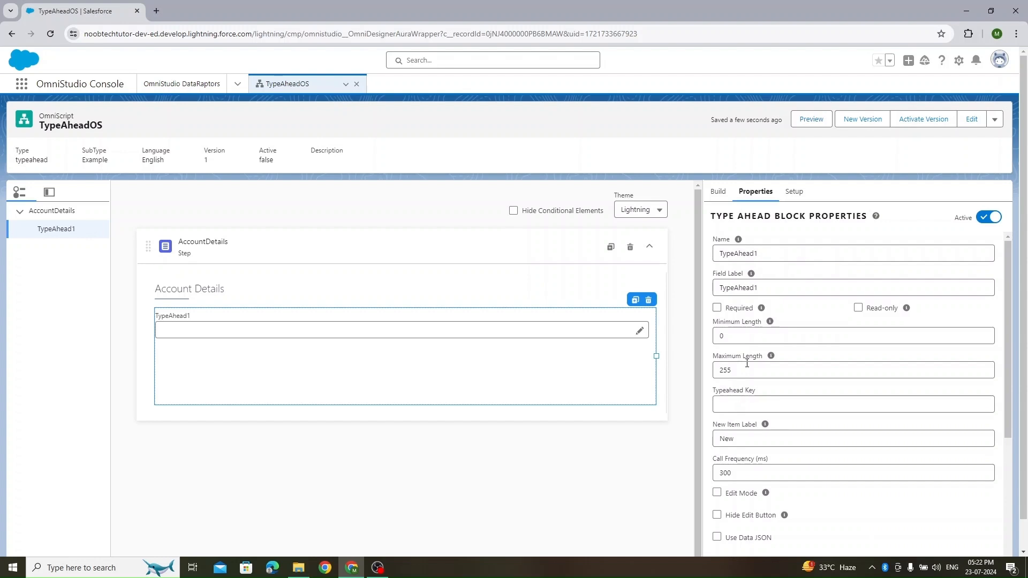
# Rename the type-ahead block as SearchAccount.
pyautogui.doubleClick(780, 259)
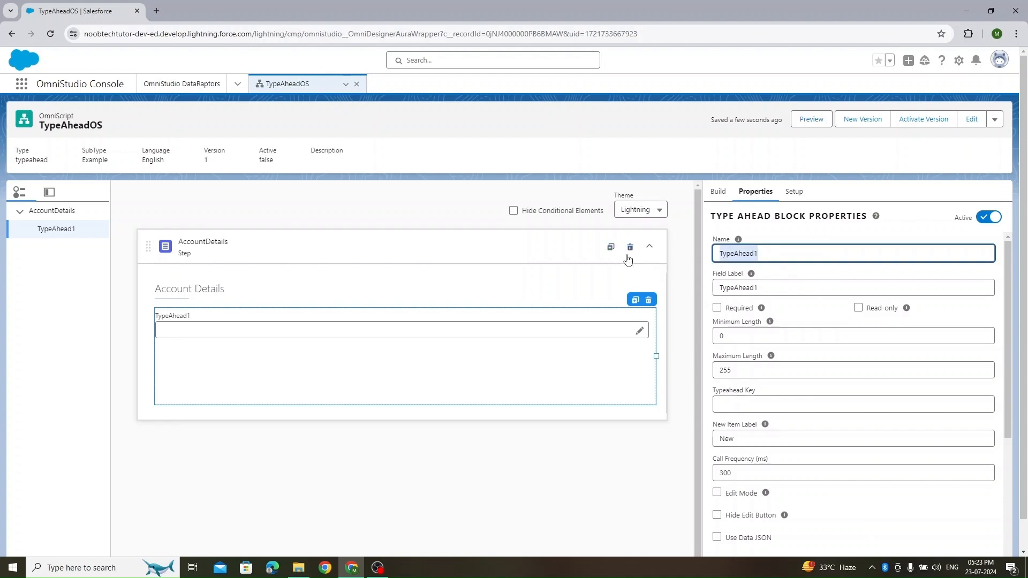
pyautogui.write('Se')
pyautogui.press('BackSpace')
pyautogui.press('BackSpace')
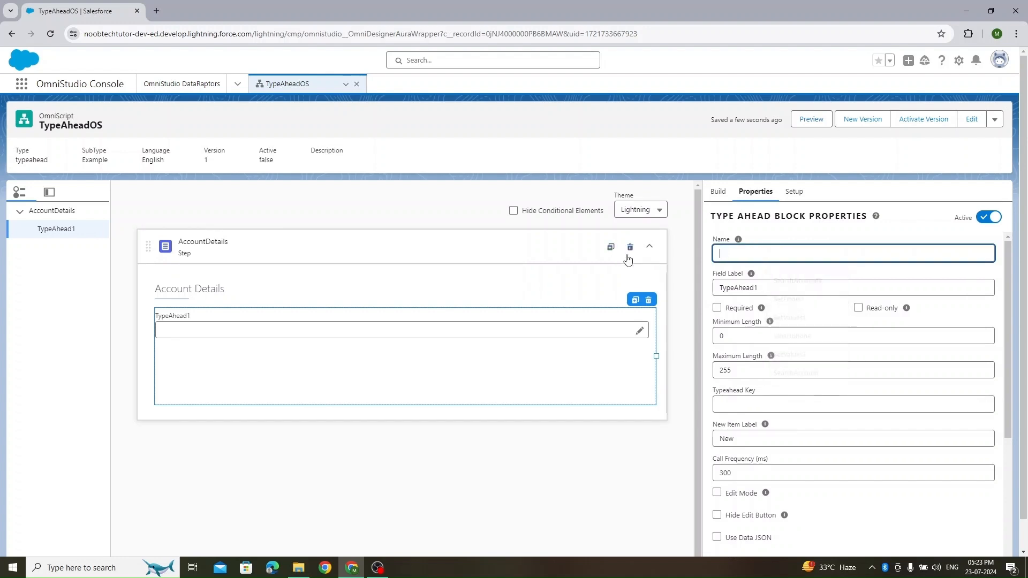
pyautogui.write('Account')
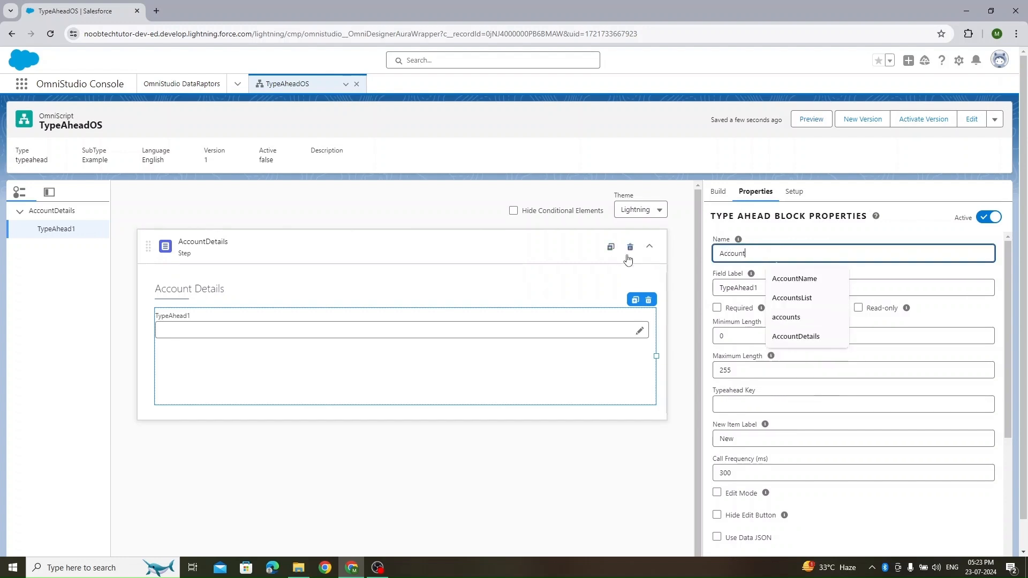
pyautogui.write('Seac')
pyautogui.press('BackSpace')
pyautogui.write('r')
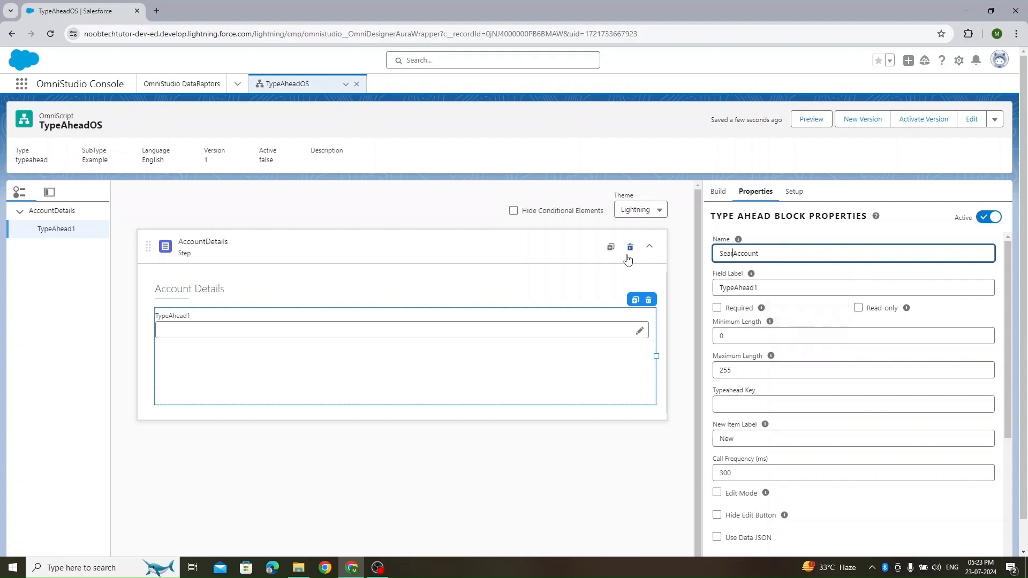
pyautogui.write('ch')
# Set the type-ahead block's field label to "Search Account".
pyautogui.click(786, 285)
pyautogui.doubleClick(786, 285)
pyautogui.write('SearchAccount')
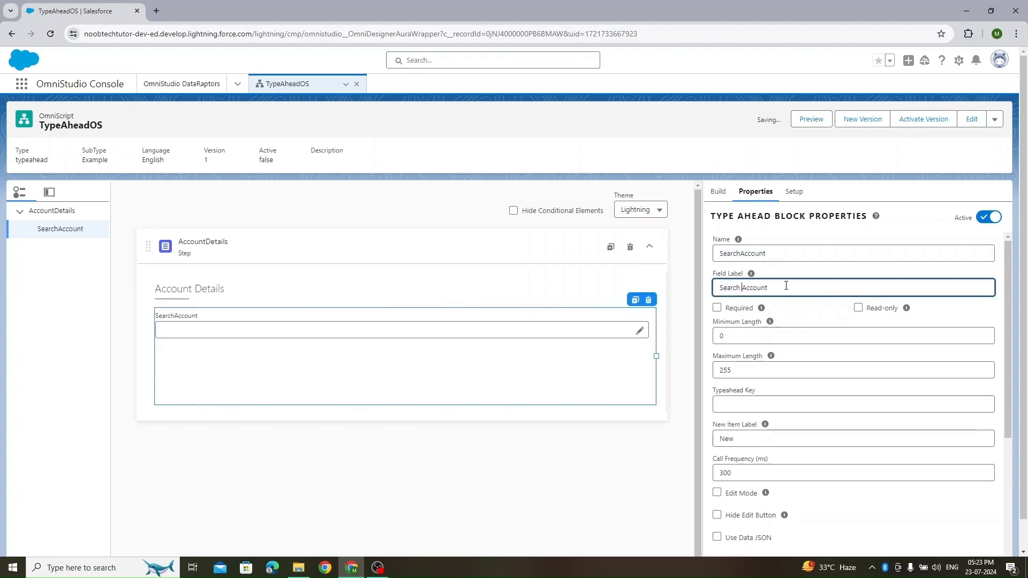
pyautogui.click(810, 319)
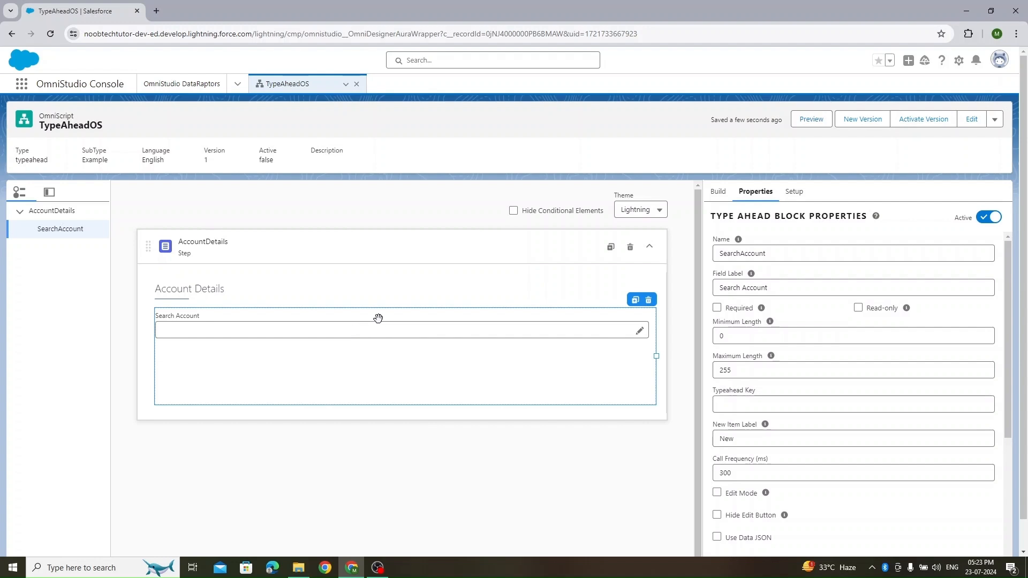
# Preview the OmniScript with the search text "acme" in the Search Account field, and return to the design view.
pyautogui.click(812, 121)
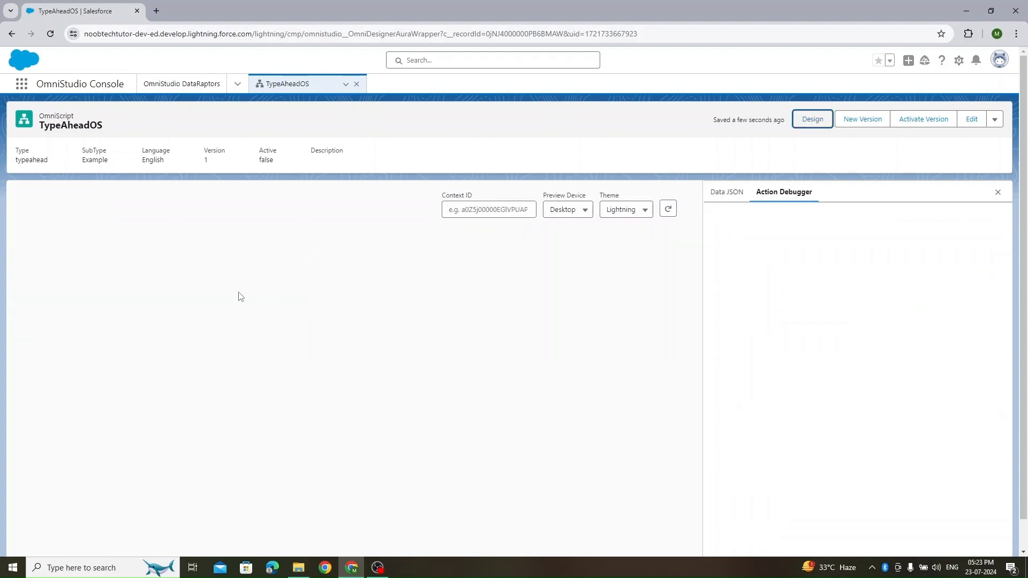
pyautogui.click(225, 301)
pyautogui.write('acme')
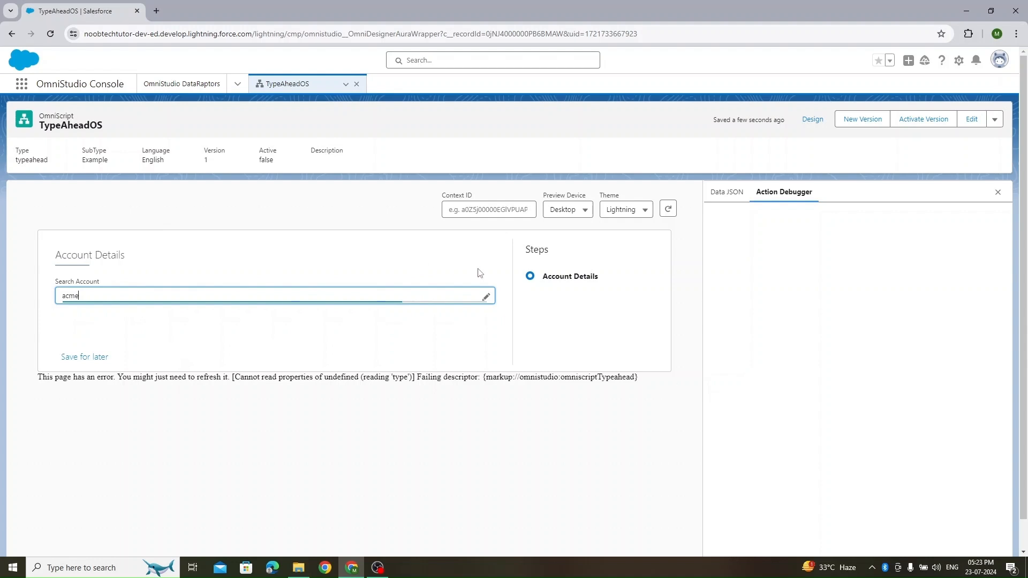
pyautogui.click(818, 128)
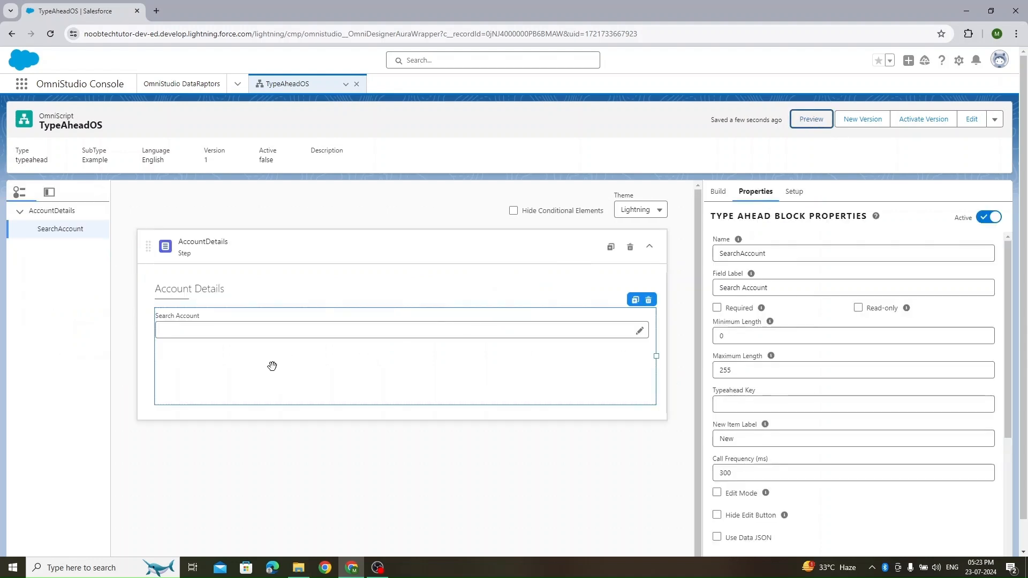
# Add a DataRaptor Extract Action inside the SearchAccount type-ahead block.
pyautogui.click(744, 252)
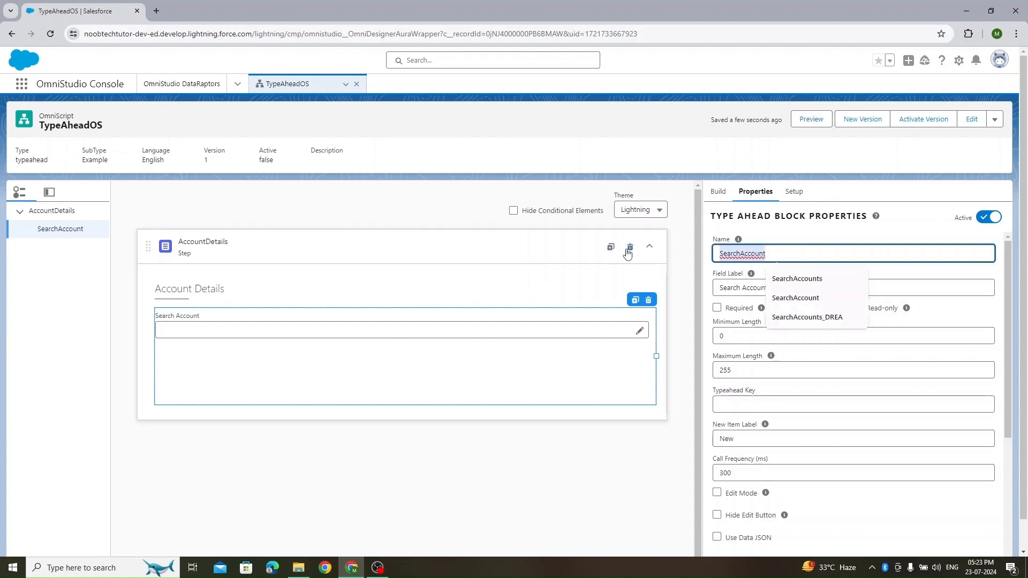
pyautogui.click(721, 201)
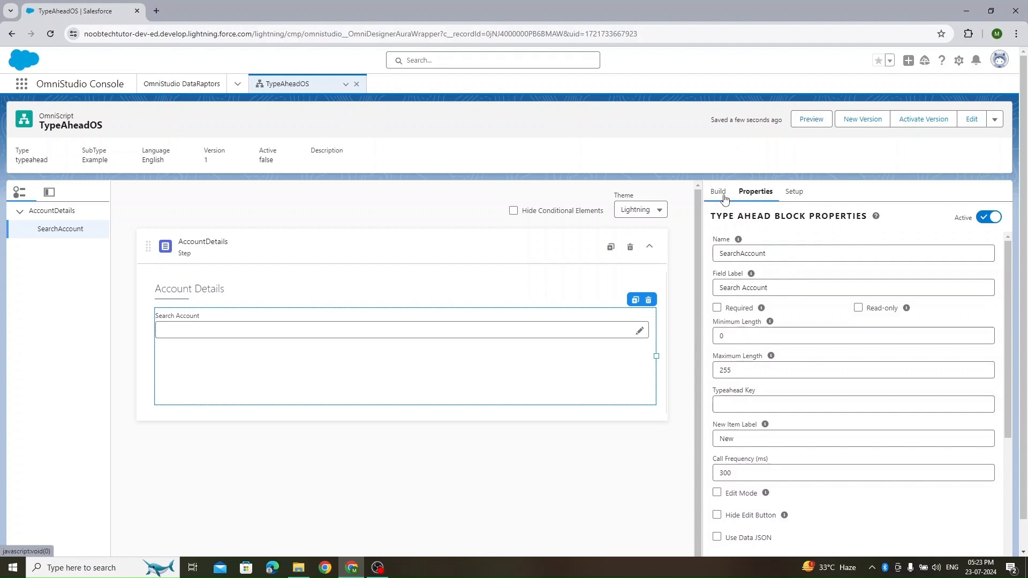
pyautogui.click(724, 196)
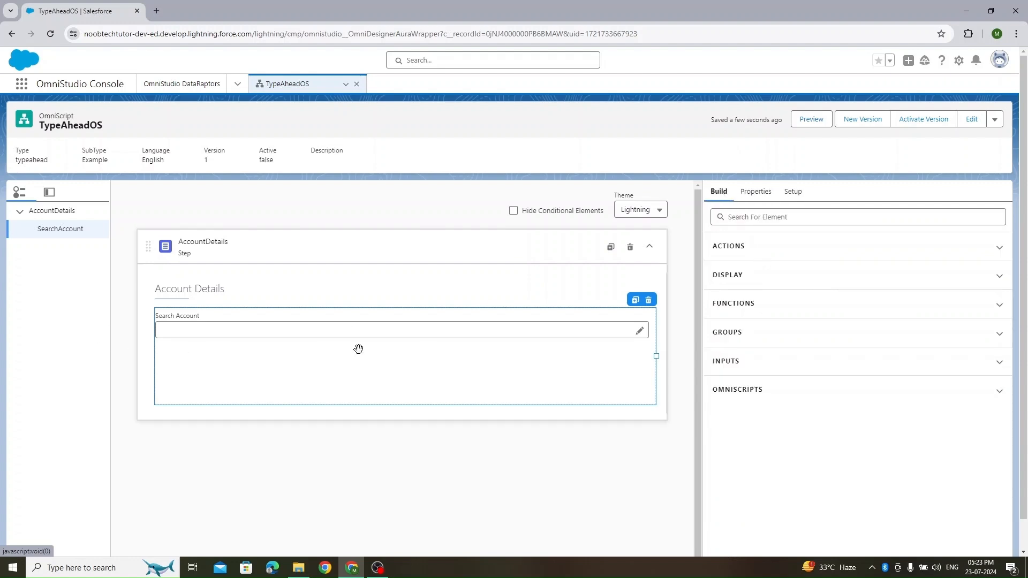
pyautogui.click(847, 252)
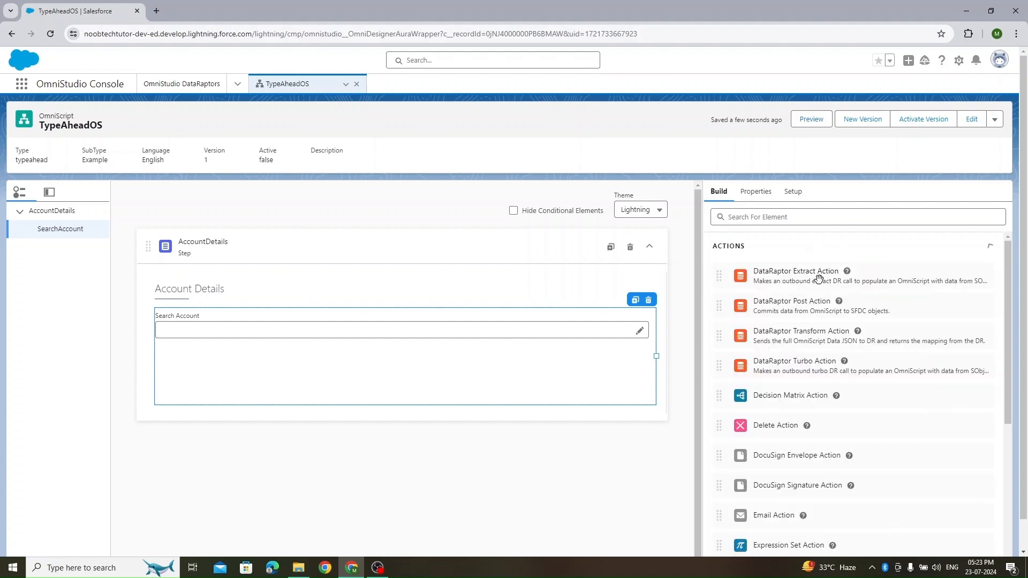
pyautogui.moveTo(820, 279); pyautogui.dragTo(398, 377)
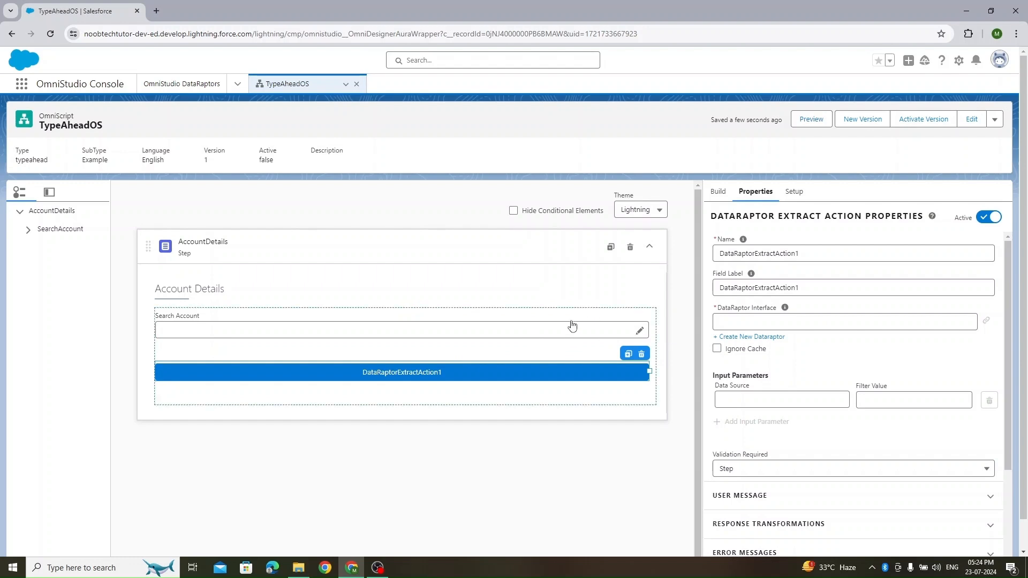
# Create a new DataRaptor named GetAccounts with interface type Extract and JSON as input and output type.
pyautogui.click(186, 84)
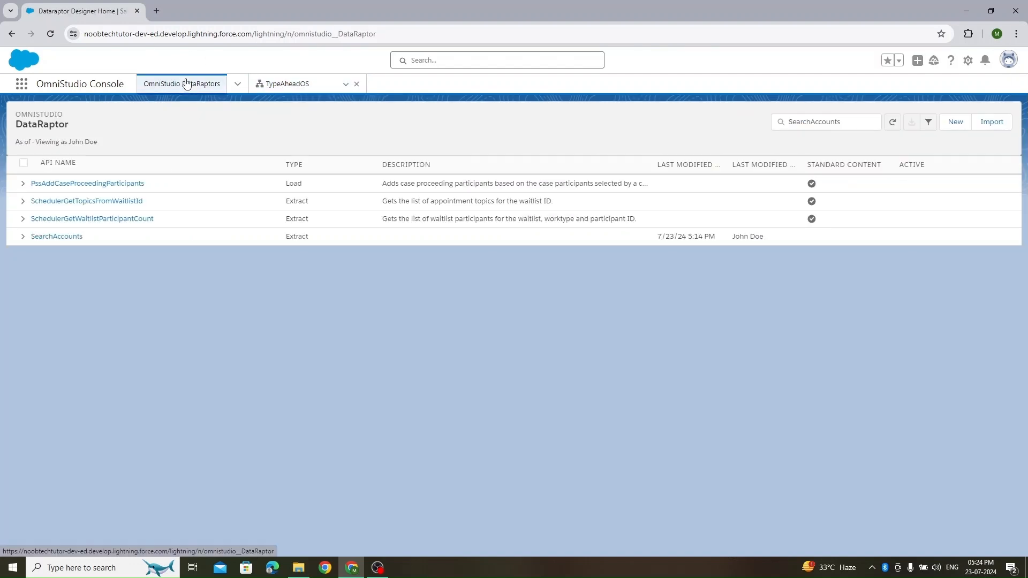
pyautogui.click(956, 122)
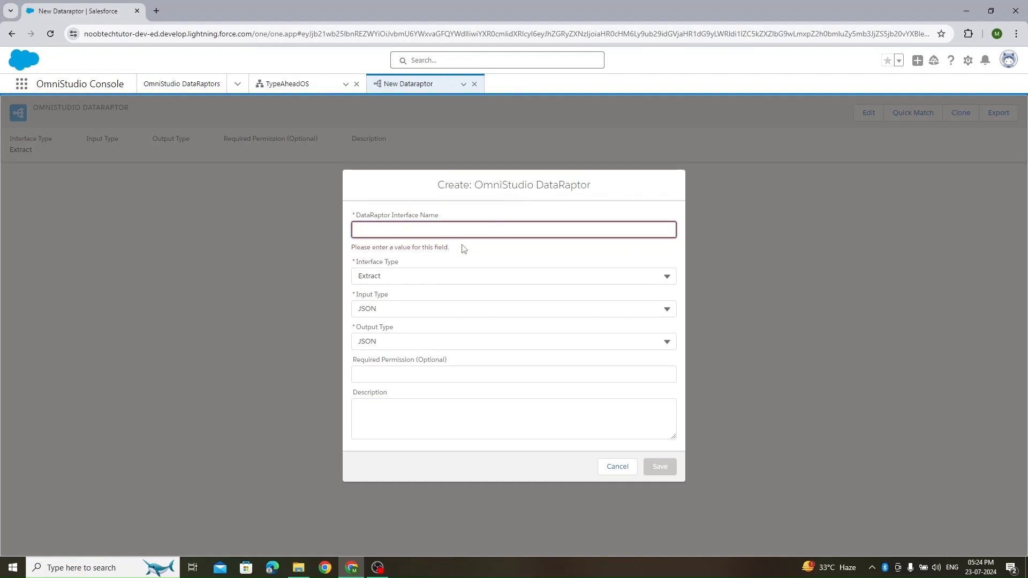
pyautogui.press('BackSpace')
pyautogui.press('BackSpace')
pyautogui.press('BackSpace')
pyautogui.write('GetAccounts')
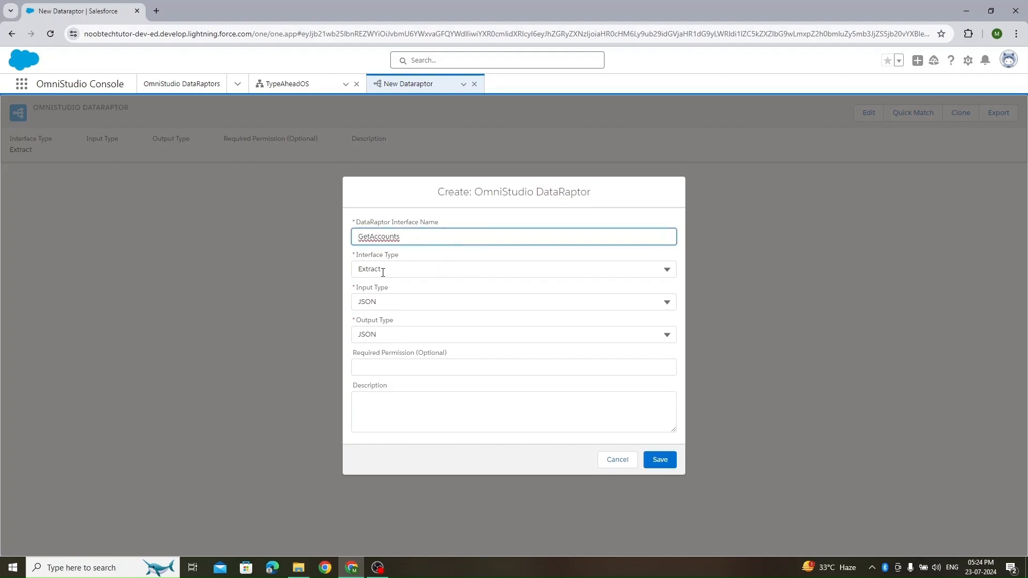
pyautogui.click(650, 459)
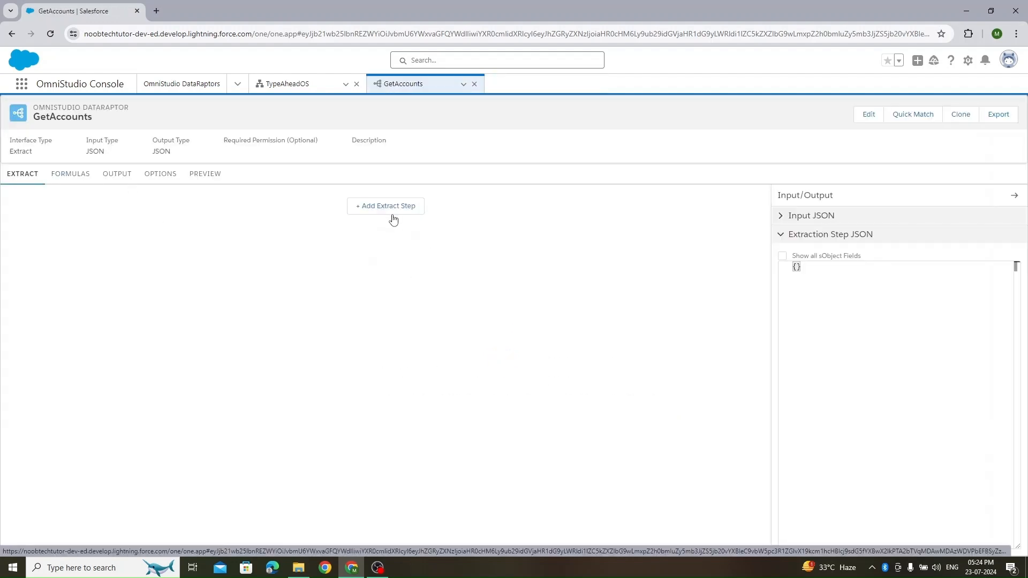
# Add an extract step on the Account object with the extract output path Accounts.
pyautogui.click(394, 214)
pyautogui.click(179, 210)
pyautogui.click(105, 276)
pyautogui.click(66, 242)
pyautogui.write('Accounts')
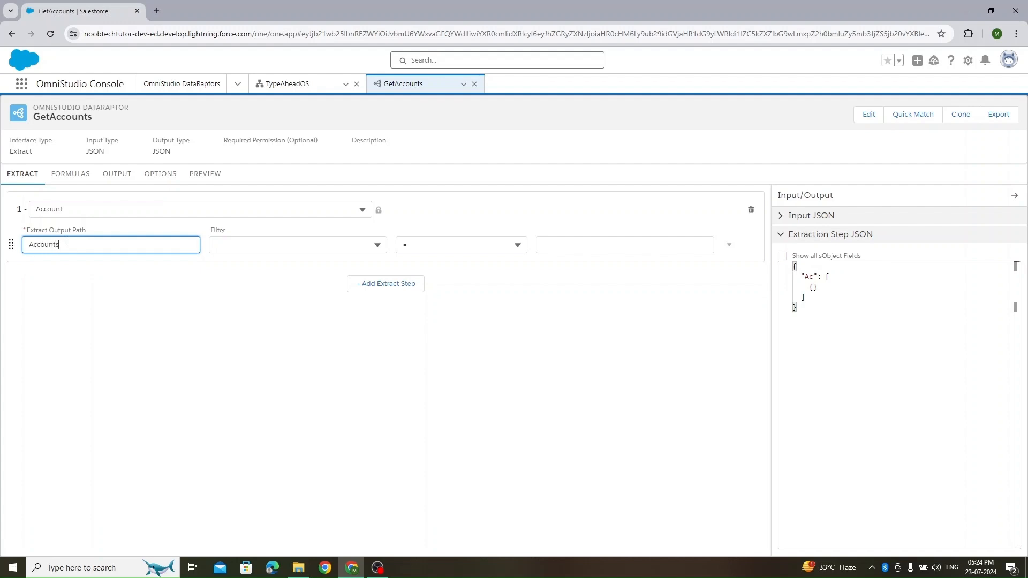
# Filter the Account extract step by Name LIKE the input value "name".
pyautogui.click(254, 248)
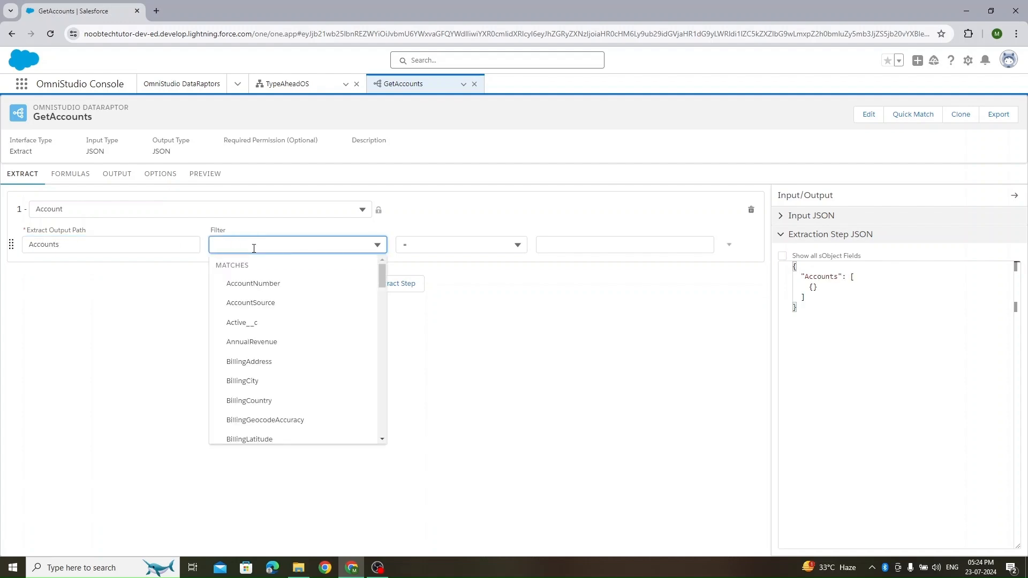
pyautogui.write('Na')
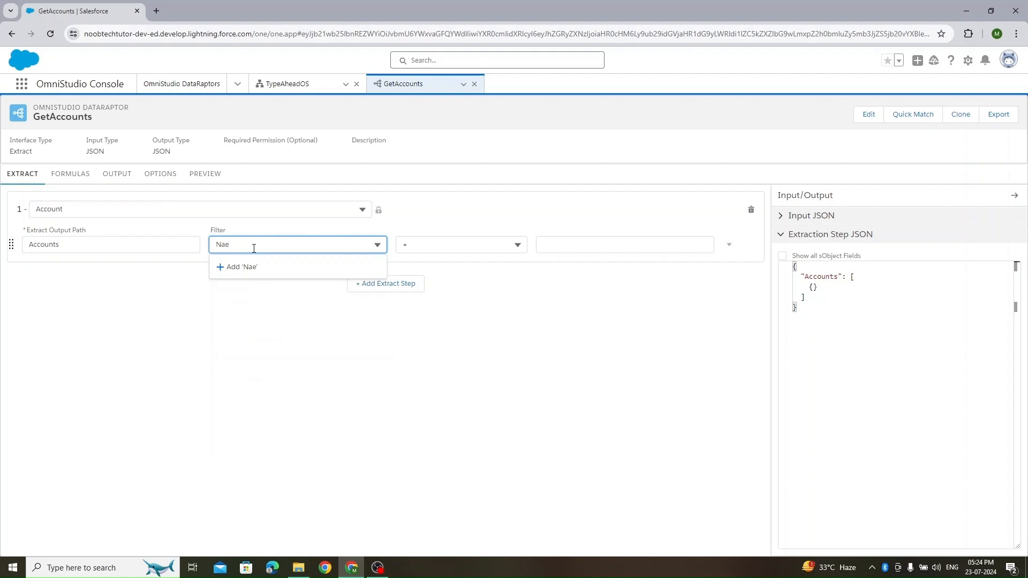
pyautogui.click(239, 343)
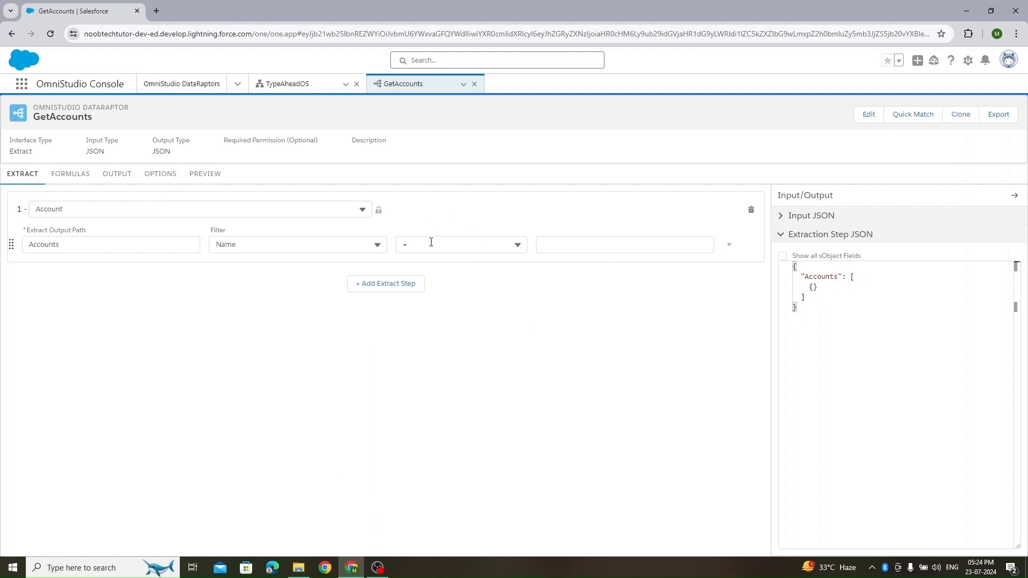
pyautogui.click(480, 245)
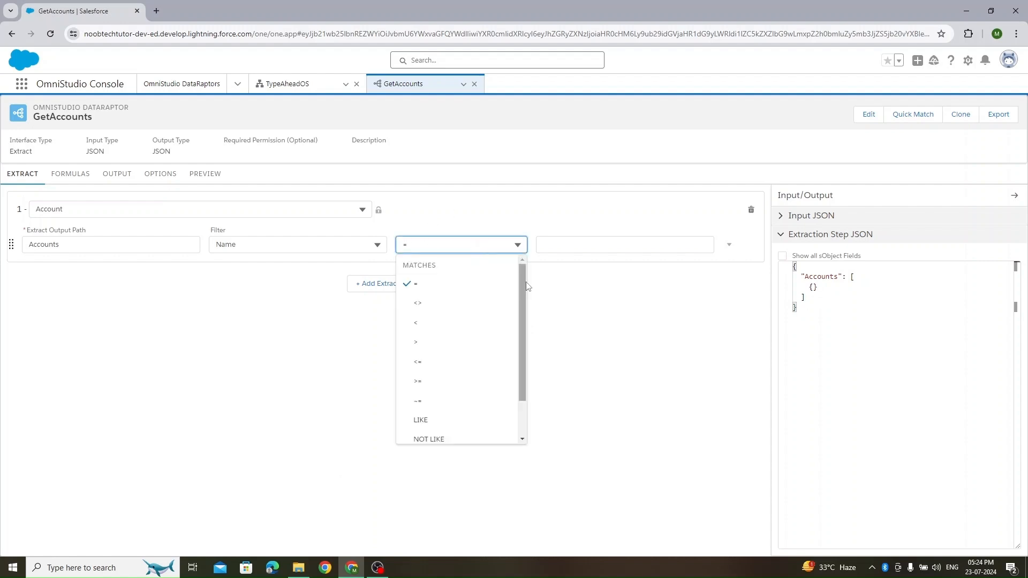
pyautogui.scroll(-2, 502, 326)
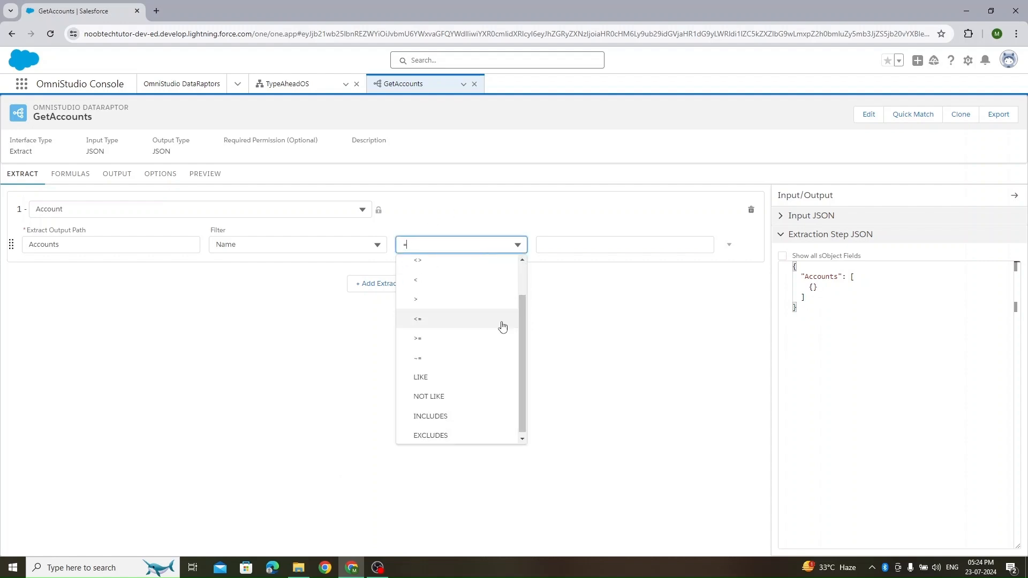
pyautogui.click(451, 378)
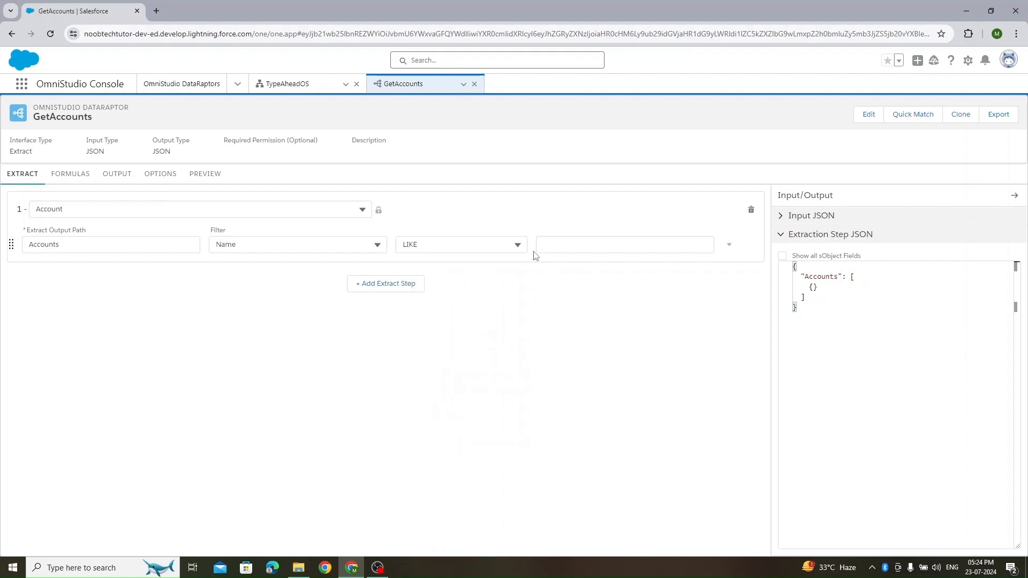
pyautogui.click(615, 239)
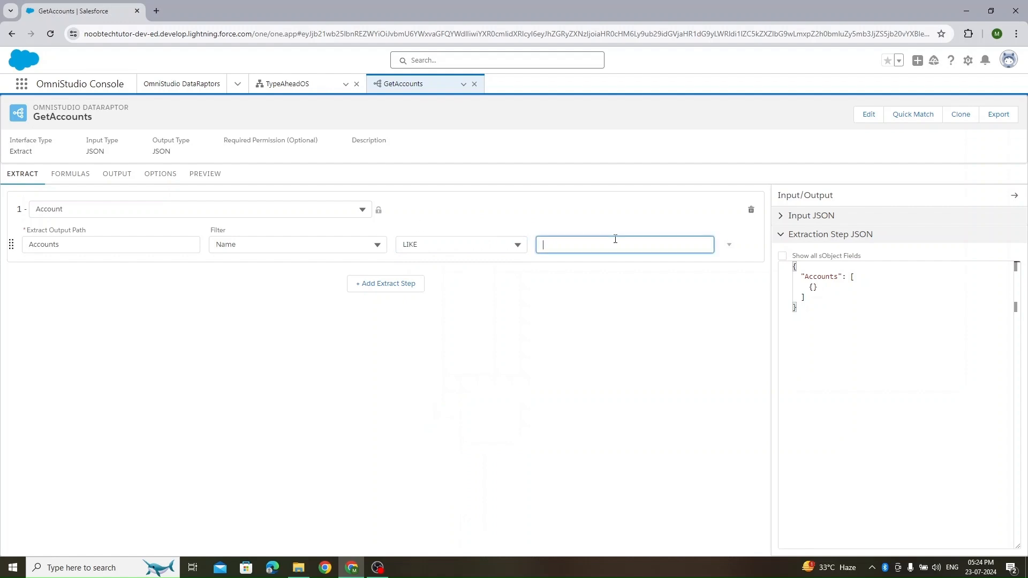
pyautogui.doubleClick(615, 239)
pyautogui.click(562, 390)
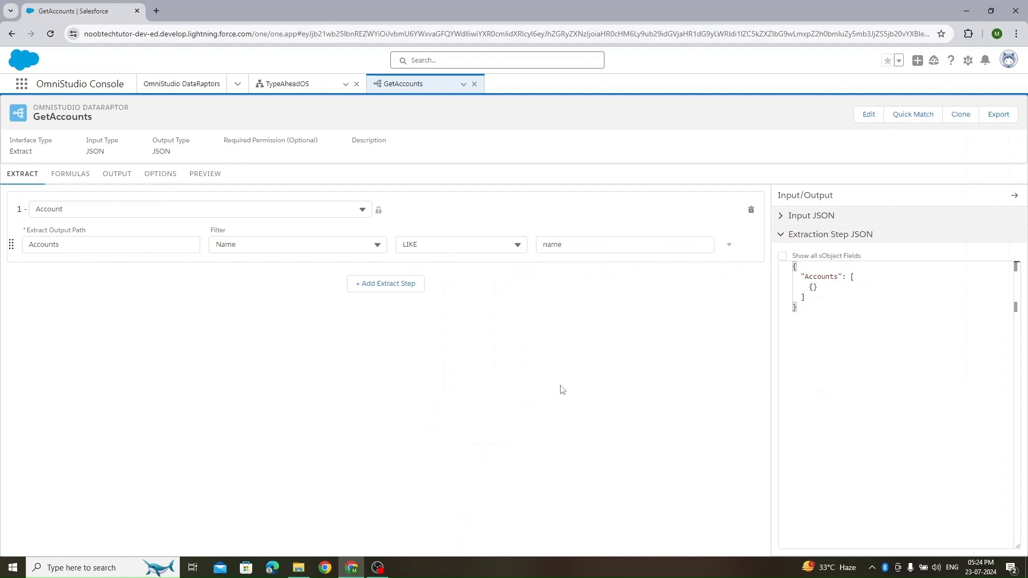
# Add an output mapping in GetAccounts from the extract path Accounts:Name to the output path Name.
pyautogui.click(121, 173)
pyautogui.click(758, 197)
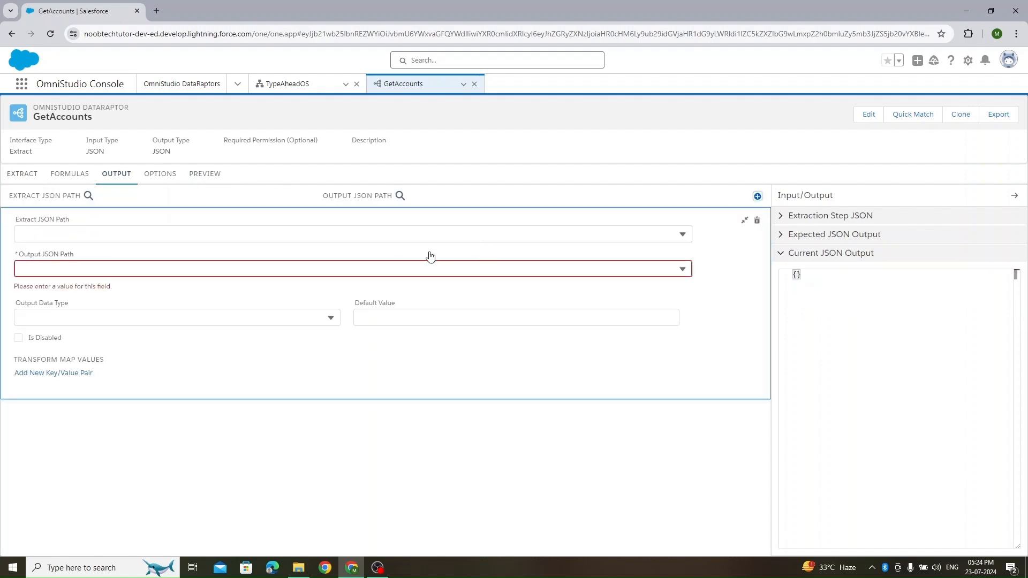
pyautogui.click(96, 232)
pyautogui.write('Name')
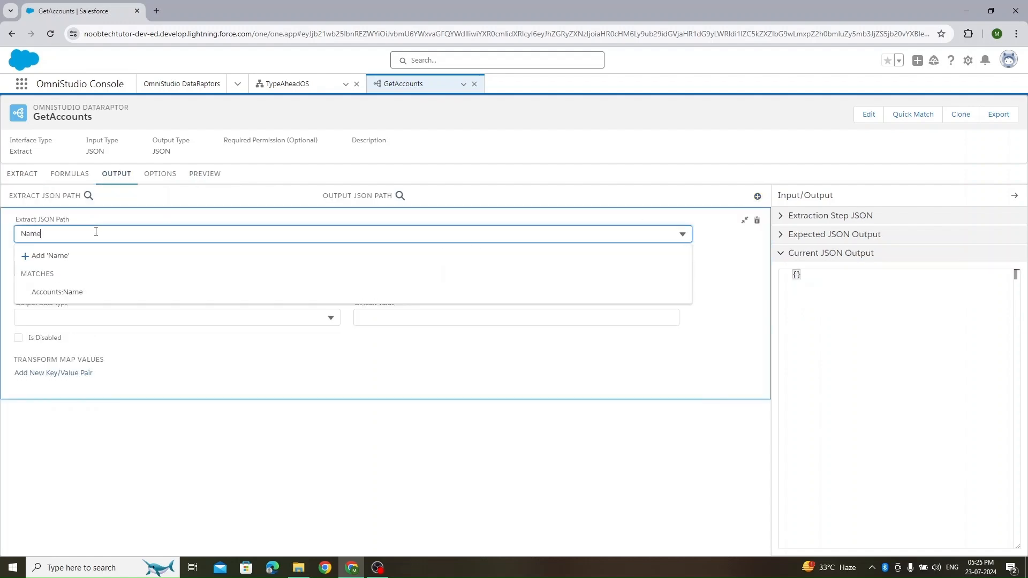
pyautogui.click(64, 292)
pyautogui.click(75, 264)
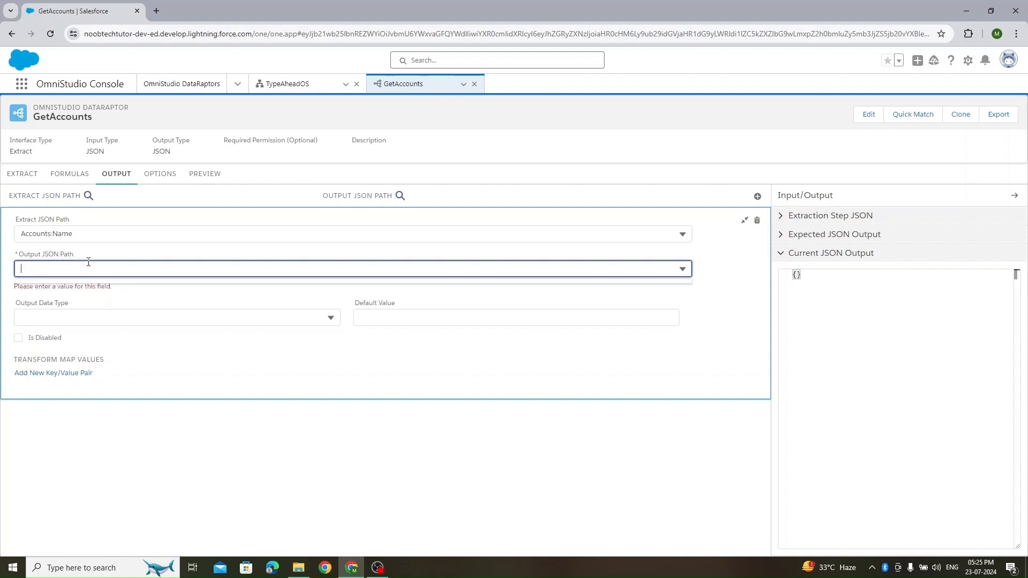
pyautogui.write('Name')
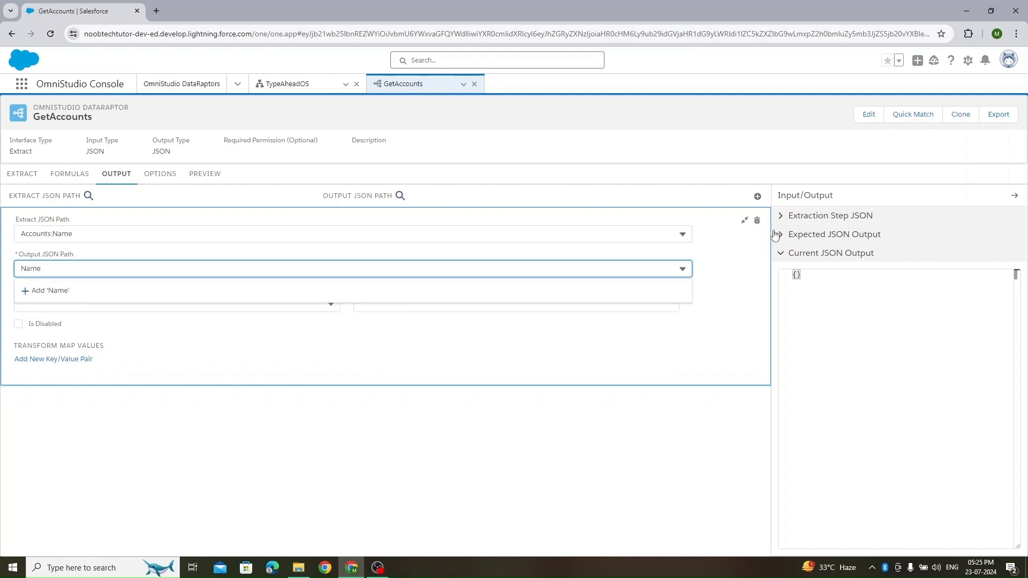
# Add a second output mapping from Accounts:Id to the output path Id.
pyautogui.click(757, 196)
pyautogui.click(119, 257)
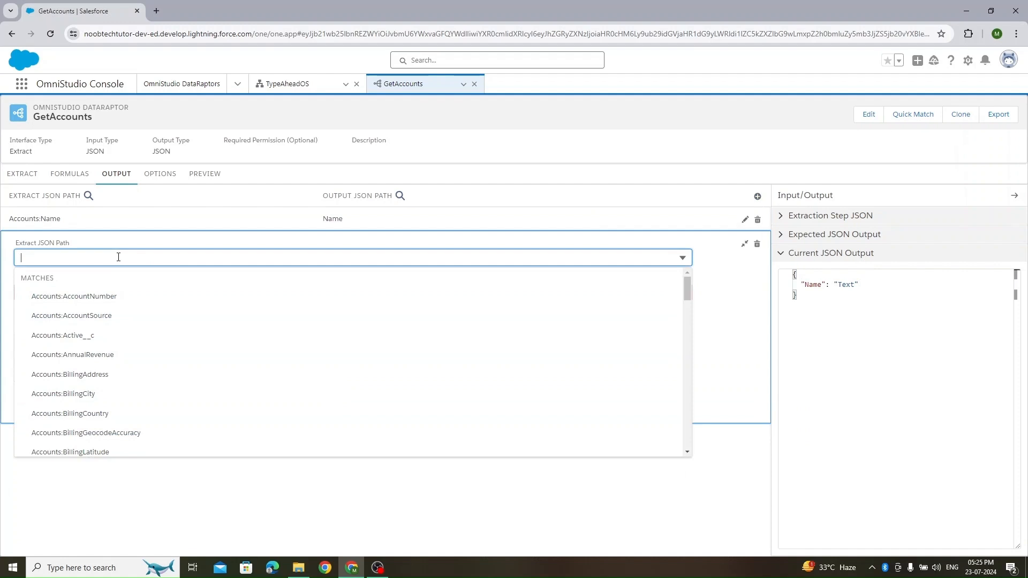
pyautogui.write('Id')
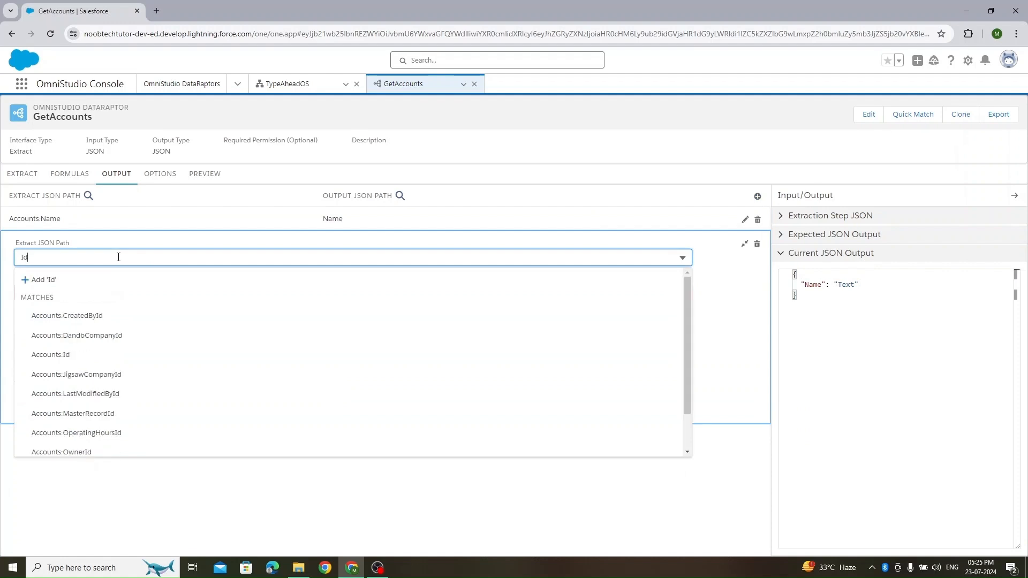
pyautogui.click(75, 355)
pyautogui.click(61, 270)
pyautogui.write('Id')
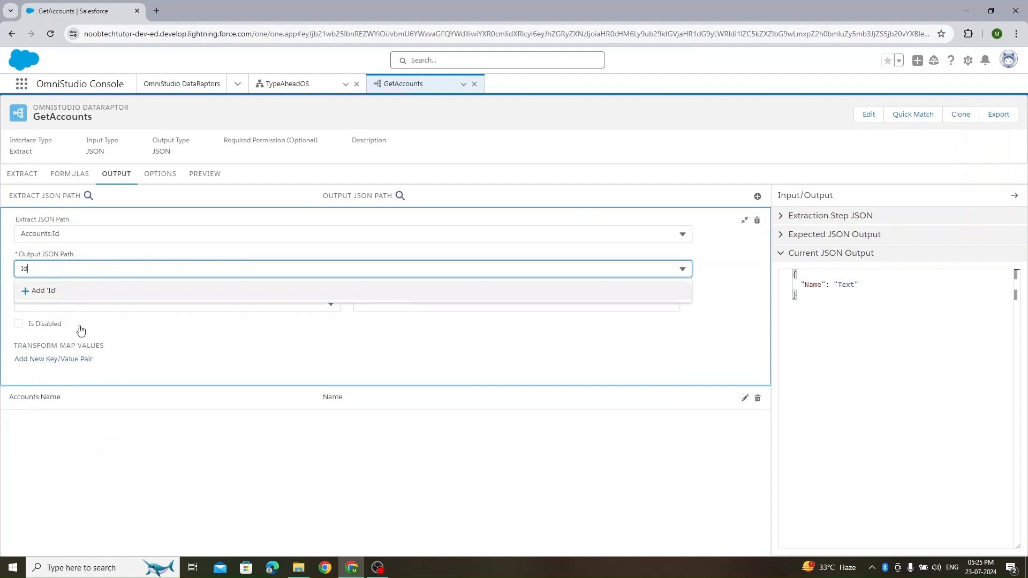
pyautogui.click(75, 299)
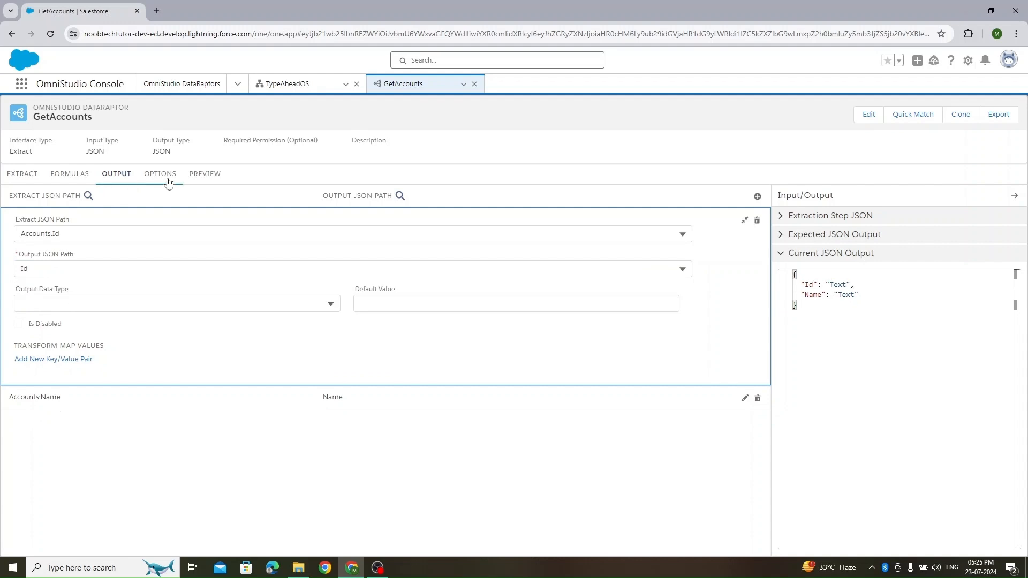
# Run a preview of GetAccounts with the input parameter name set to ac, and examine the query in the debug log.
pyautogui.click(199, 174)
pyautogui.click(125, 239)
pyautogui.click(55, 236)
pyautogui.write('name')
pyautogui.click(107, 318)
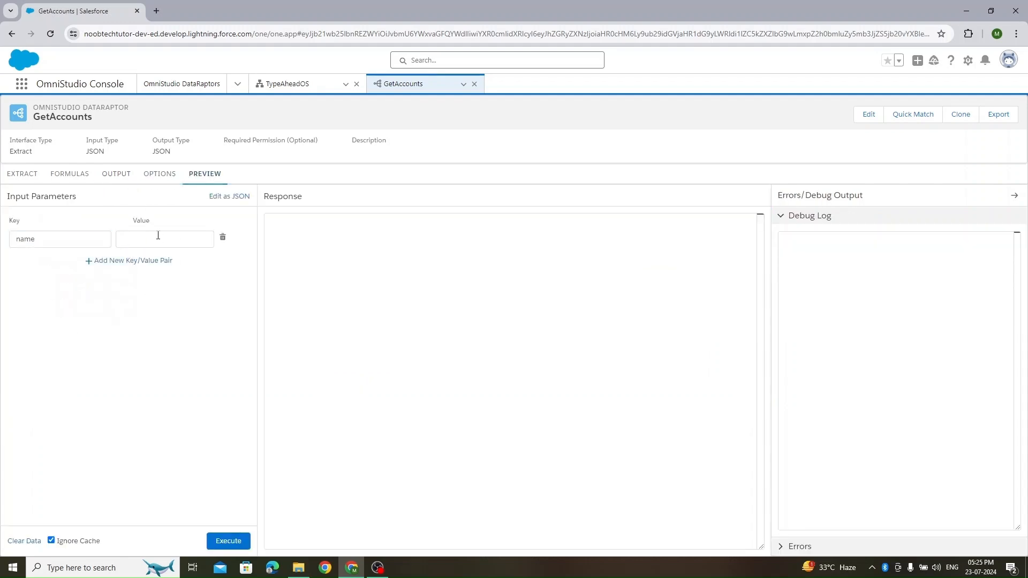
pyautogui.click(158, 236)
pyautogui.write('a')
pyautogui.write('v')
pyautogui.press('BackSpace')
pyautogui.click(180, 267)
pyautogui.click(166, 370)
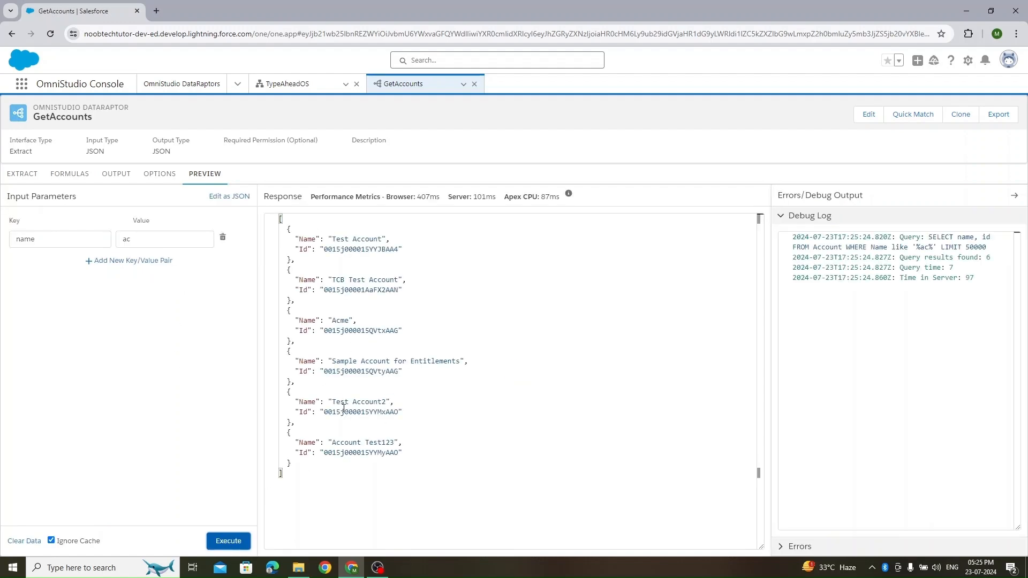
pyautogui.doubleClick(163, 237)
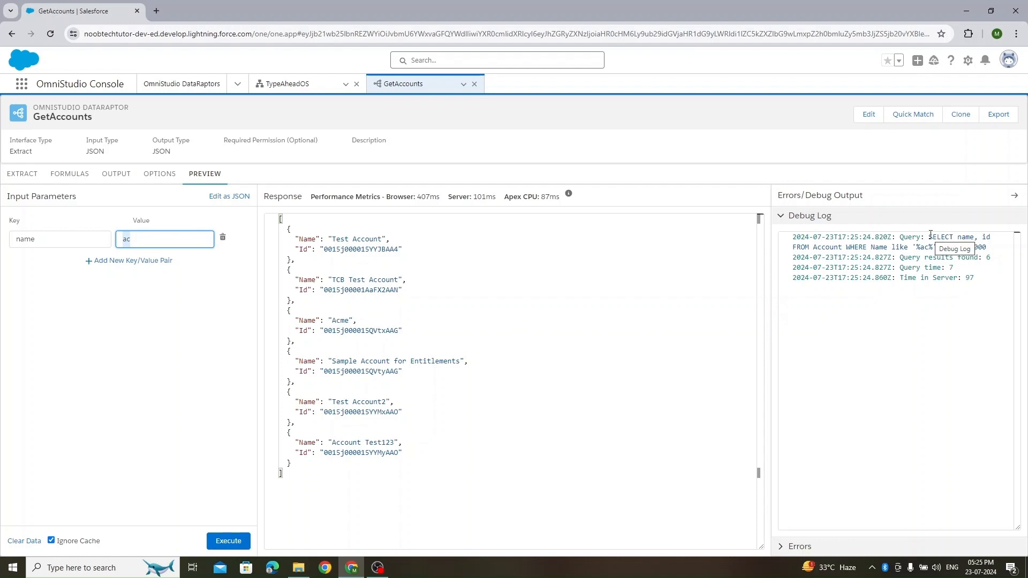
pyautogui.moveTo(929, 237); pyautogui.dragTo(990, 246)
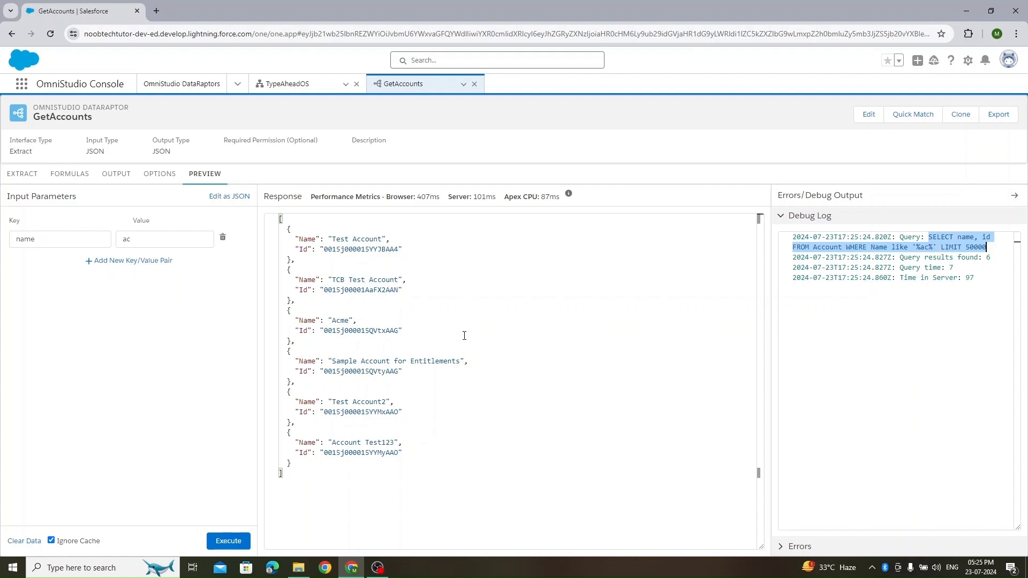
# Try to set GetAccounts as the DataRaptor interface of the existing extract action in the TypeAheadOS OmniScript.
pyautogui.click(93, 124)
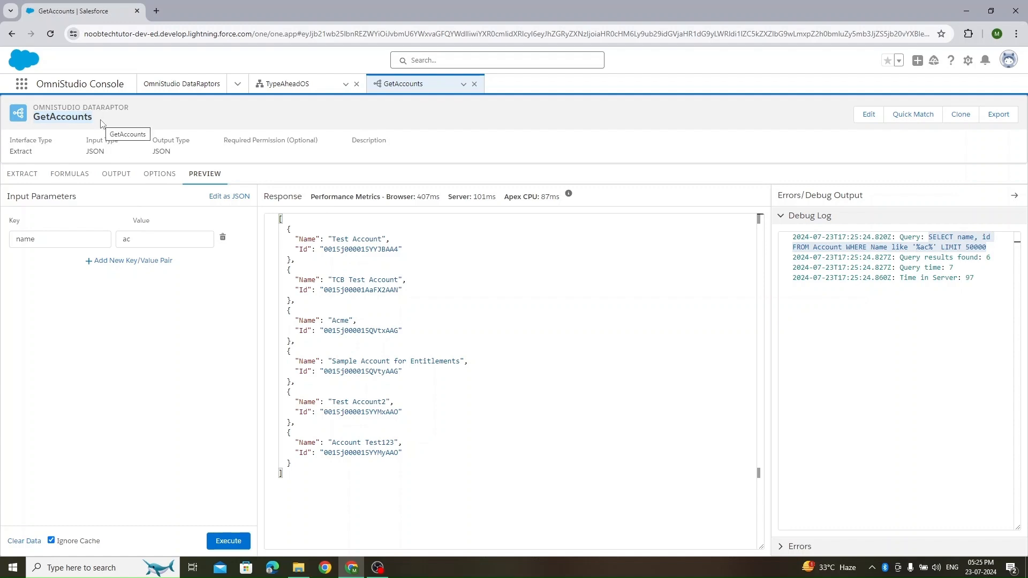
pyautogui.click(303, 86)
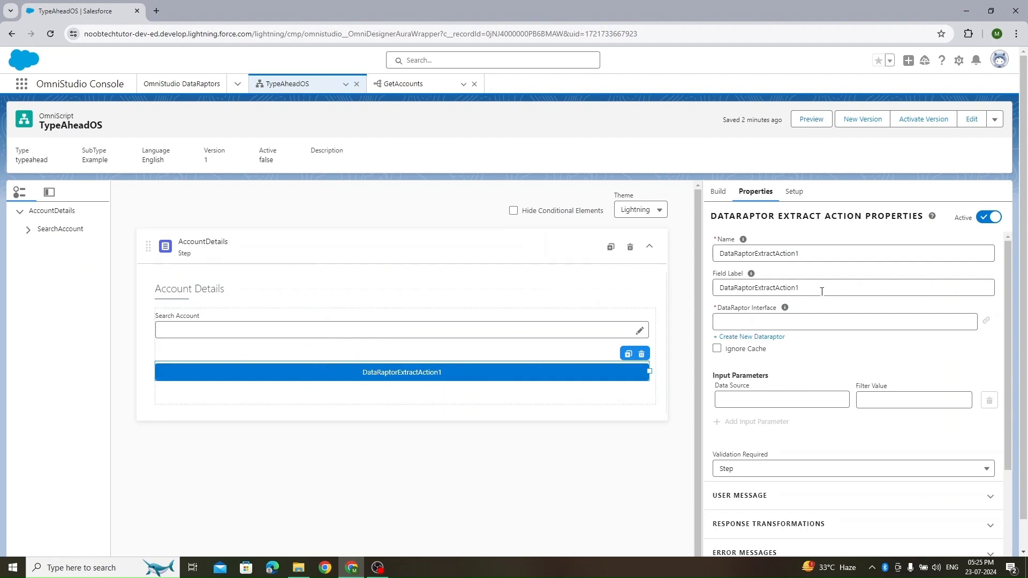
pyautogui.click(779, 320)
pyautogui.write('GetAccounts')
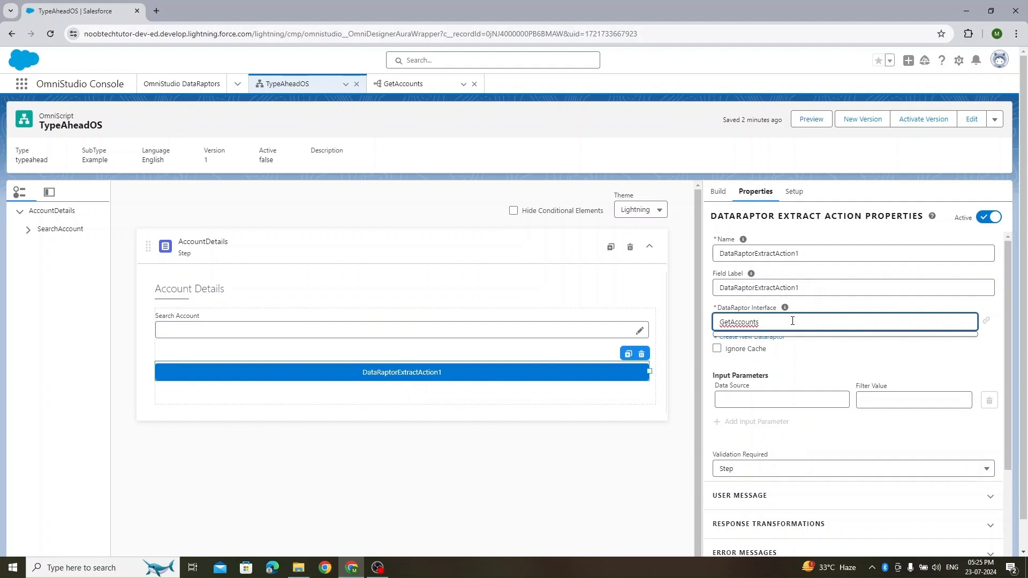
pyautogui.click(601, 475)
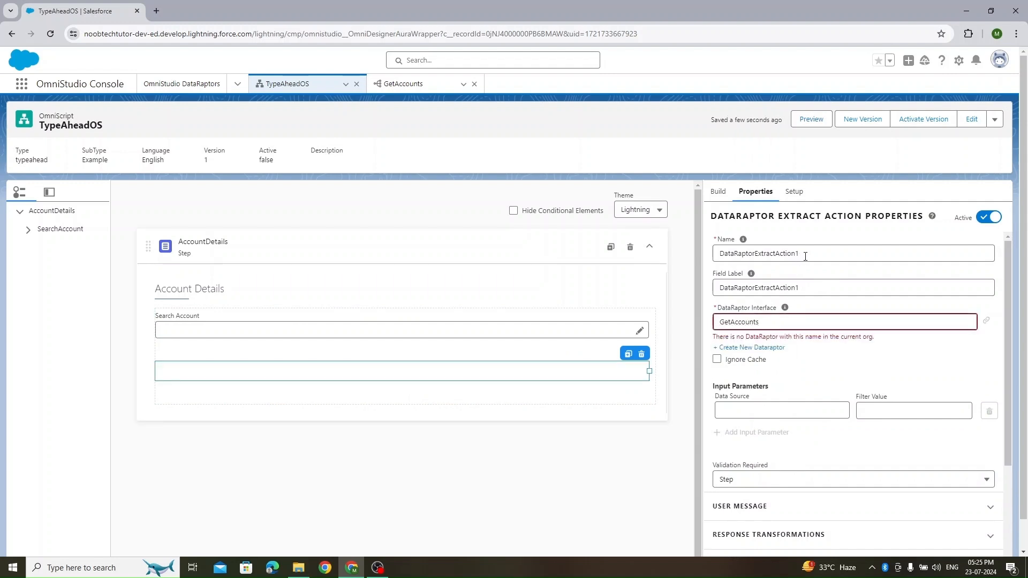
pyautogui.click(778, 323)
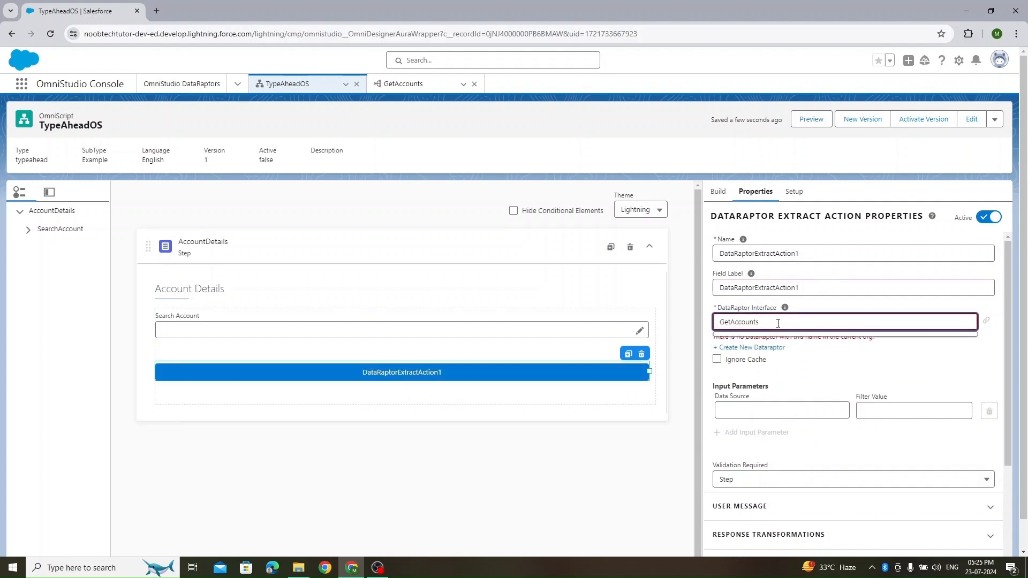
# Replace the extract action in the SearchAccount block with a new DataRaptor Extract Action that uses the GetAccounts interface.
pyautogui.click(642, 354)
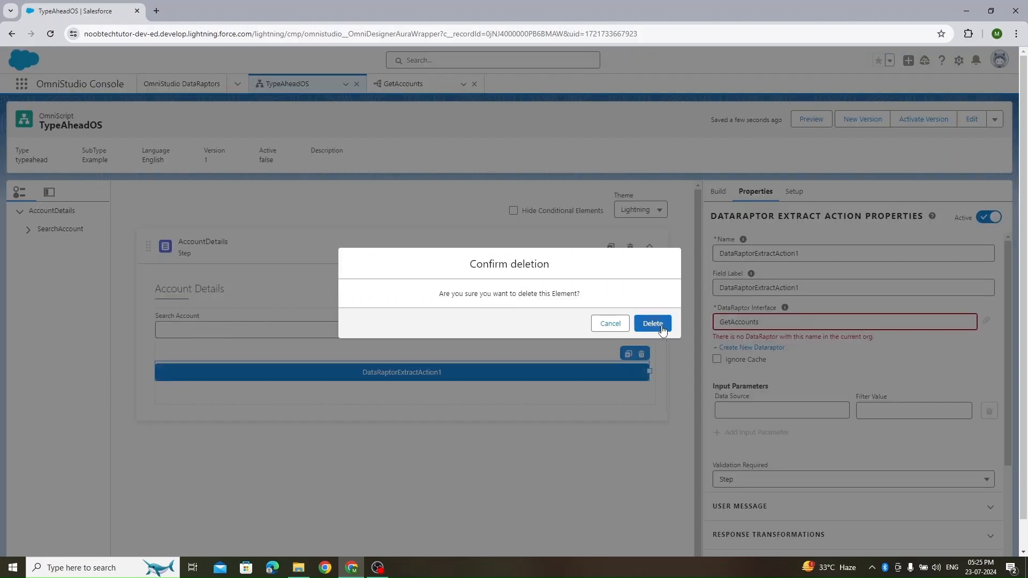
pyautogui.click(653, 323)
pyautogui.moveTo(794, 275); pyautogui.dragTo(490, 360)
pyautogui.click(788, 323)
pyautogui.write('GetAccounts')
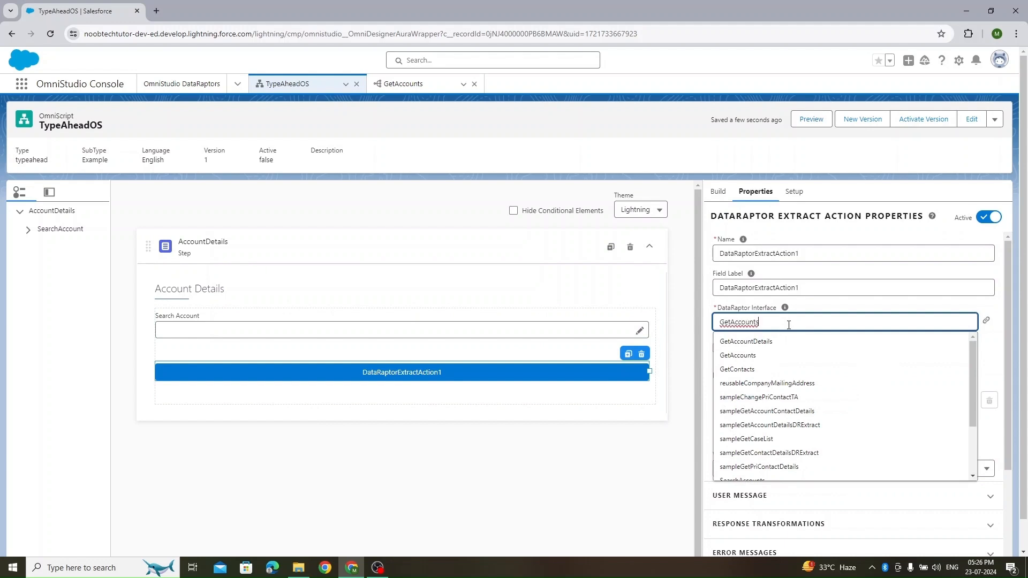
pyautogui.click(756, 346)
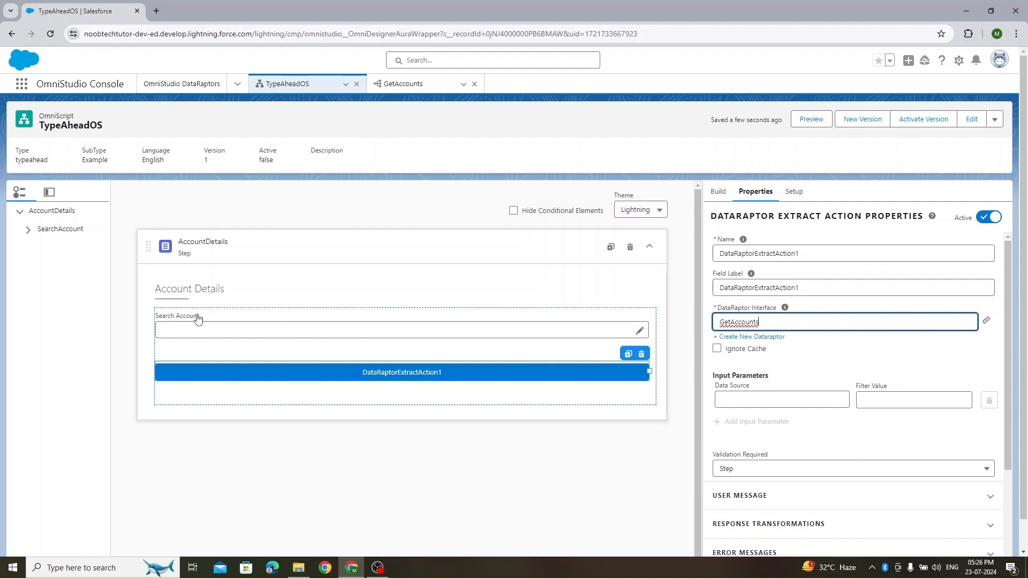
# Set the extract action's input parameter data source to SearchAccount, the name of the type-ahead block.
pyautogui.click(233, 309)
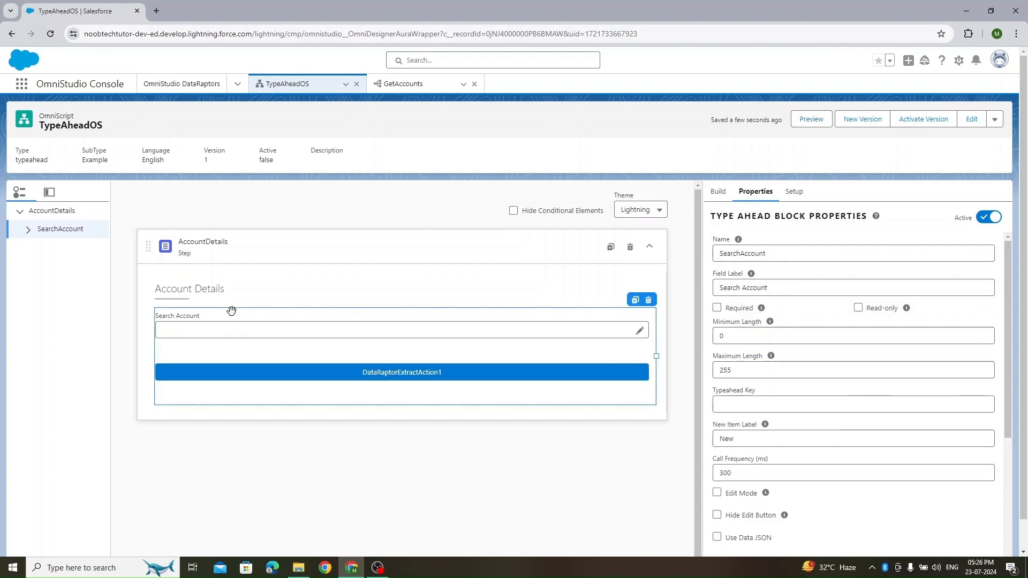
pyautogui.moveTo(765, 253); pyautogui.dragTo(727, 252)
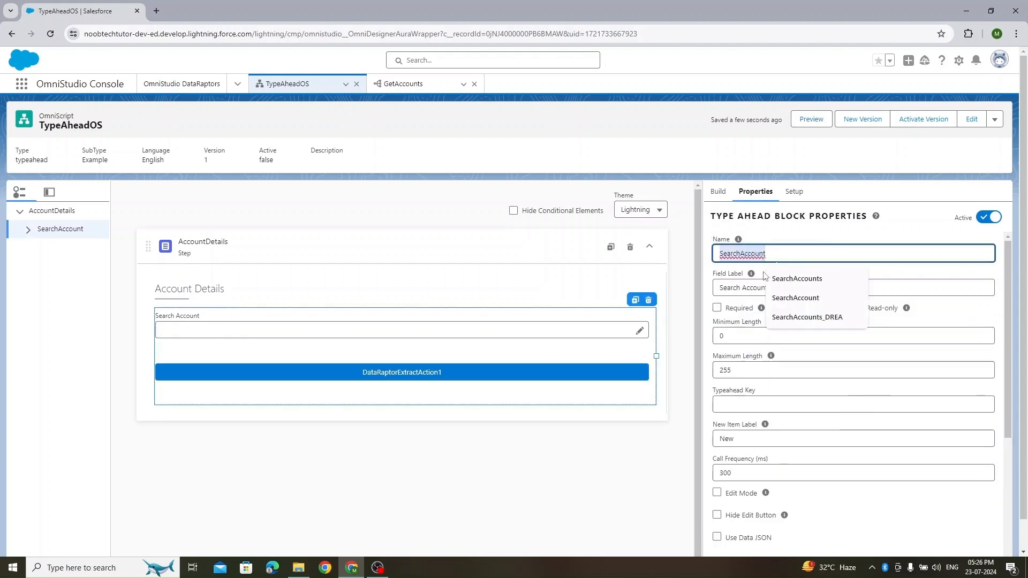
pyautogui.click(408, 372)
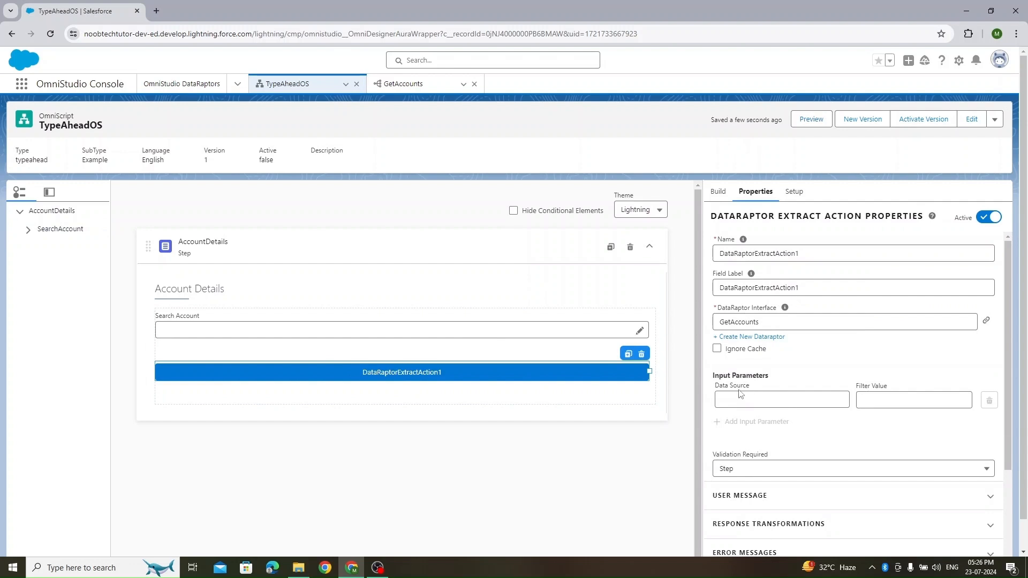
pyautogui.click(758, 399)
pyautogui.click(745, 446)
# Set the input parameter's filter value to name, copied from the filter of the GetAccounts extract step.
pyautogui.click(878, 403)
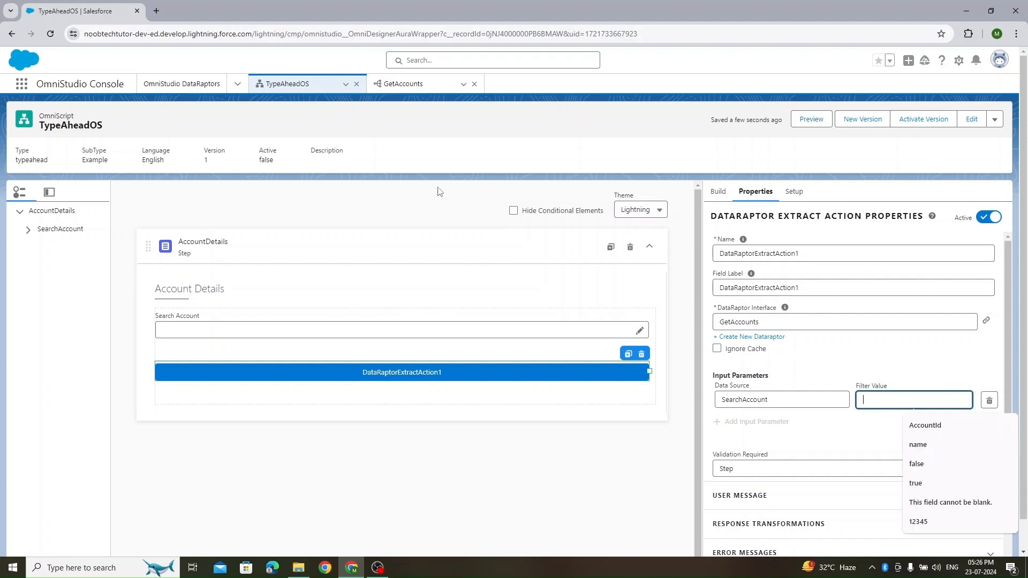
pyautogui.click(407, 83)
pyautogui.click(21, 173)
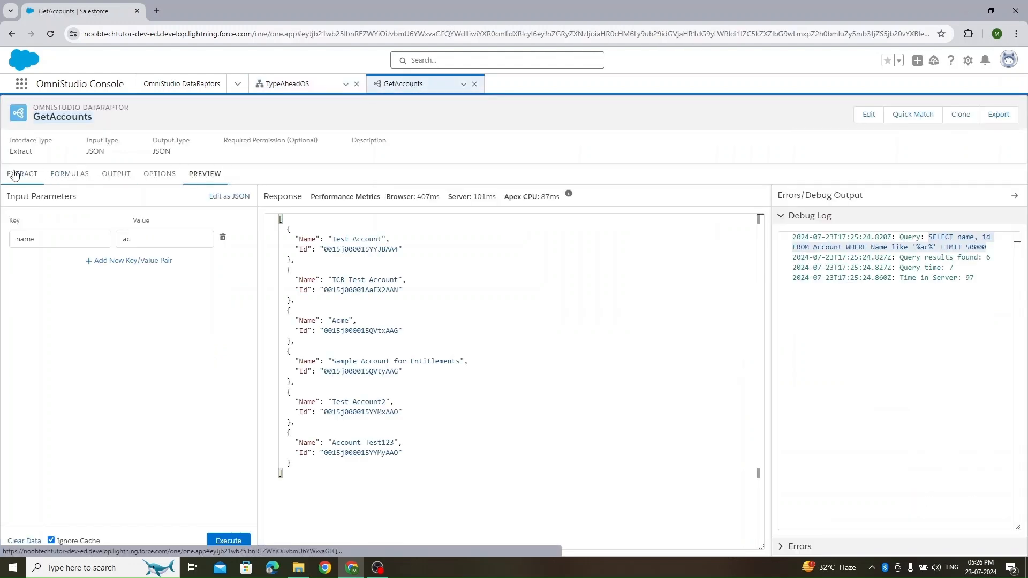
pyautogui.moveTo(583, 246); pyautogui.dragTo(546, 246)
pyautogui.hotkey('ctrl', 'c')
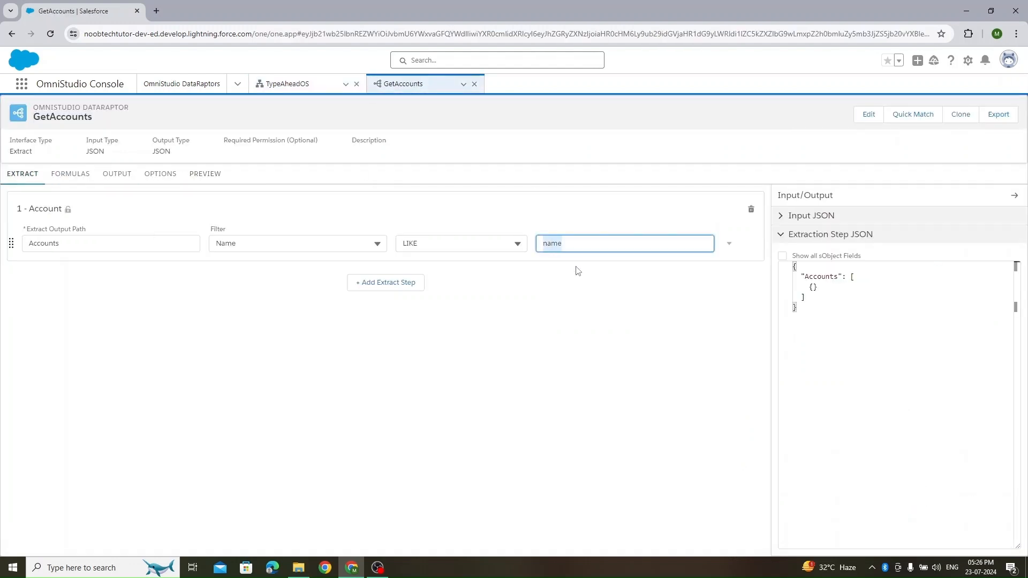
pyautogui.click(289, 84)
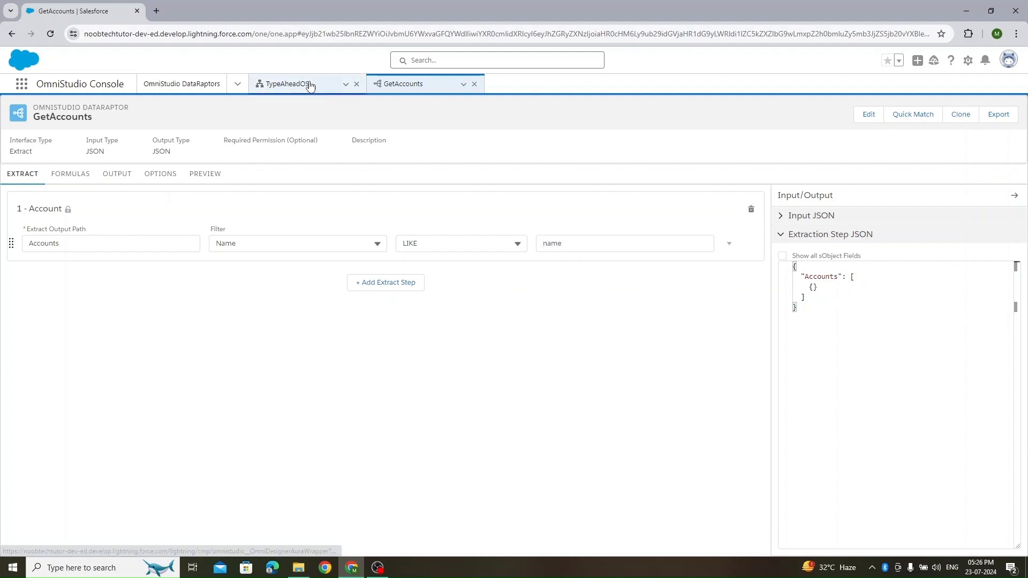
pyautogui.click(892, 398)
pyautogui.hotkey('ctrl', 'v')
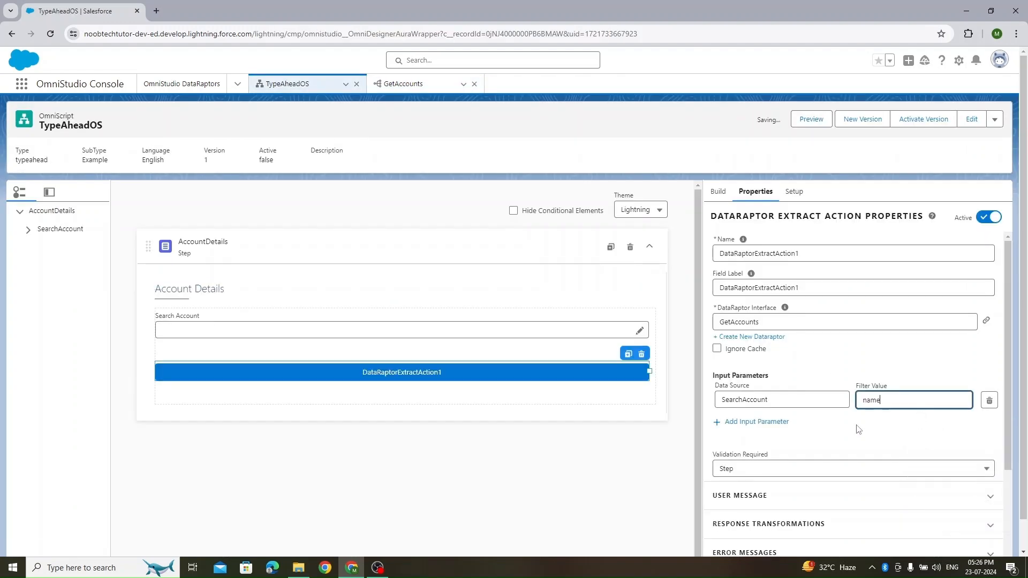
# Rename the extract action as GetAccounts_DREA and set its field label to GetAccounts.
pyautogui.doubleClick(818, 255)
pyautogui.click(777, 324)
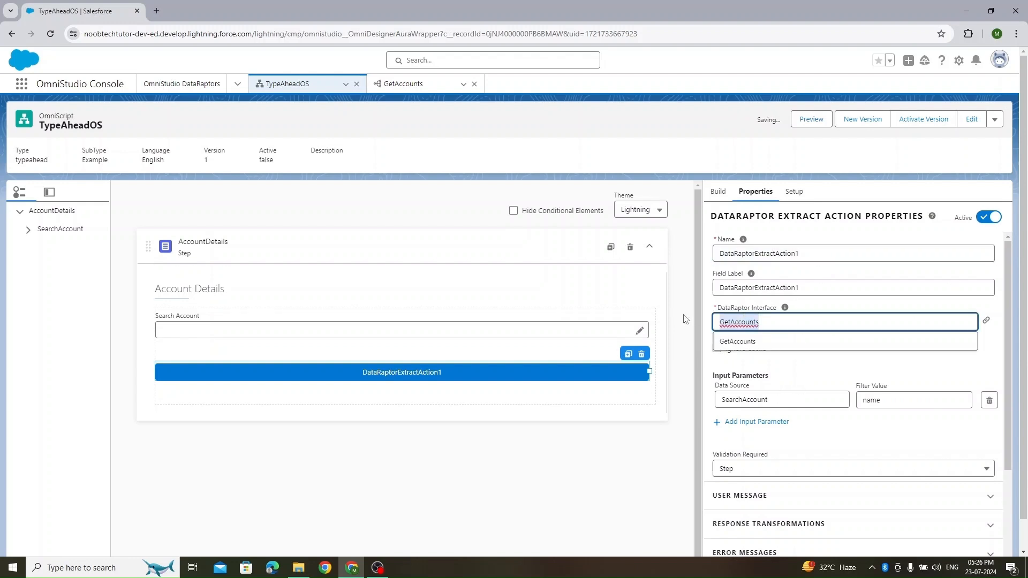
pyautogui.doubleClick(809, 259)
pyautogui.write('GetAccounts')
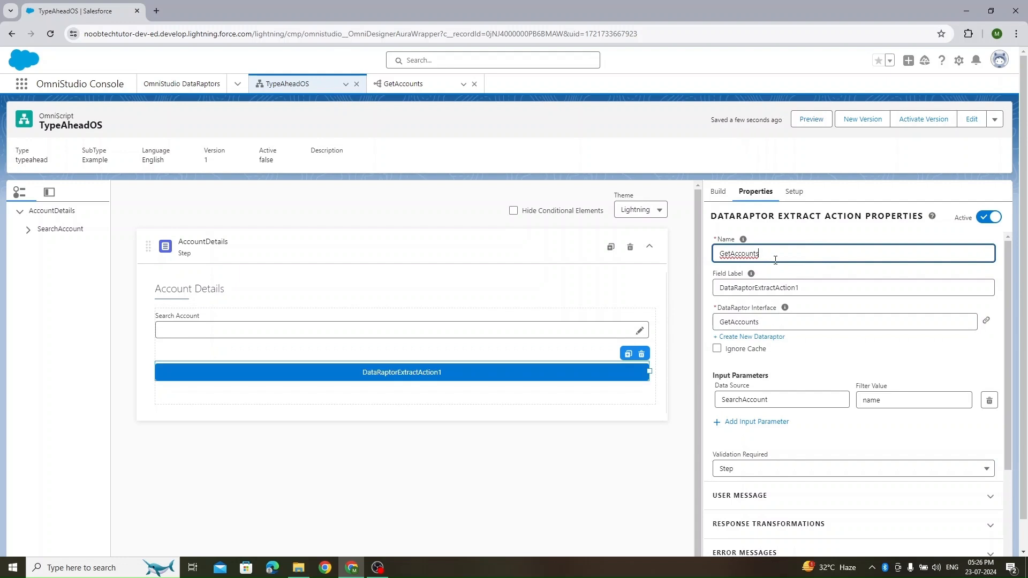
pyautogui.write('_')
pyautogui.click(806, 289)
pyautogui.doubleClick(807, 289)
pyautogui.write('GetAccounts')
pyautogui.click(566, 474)
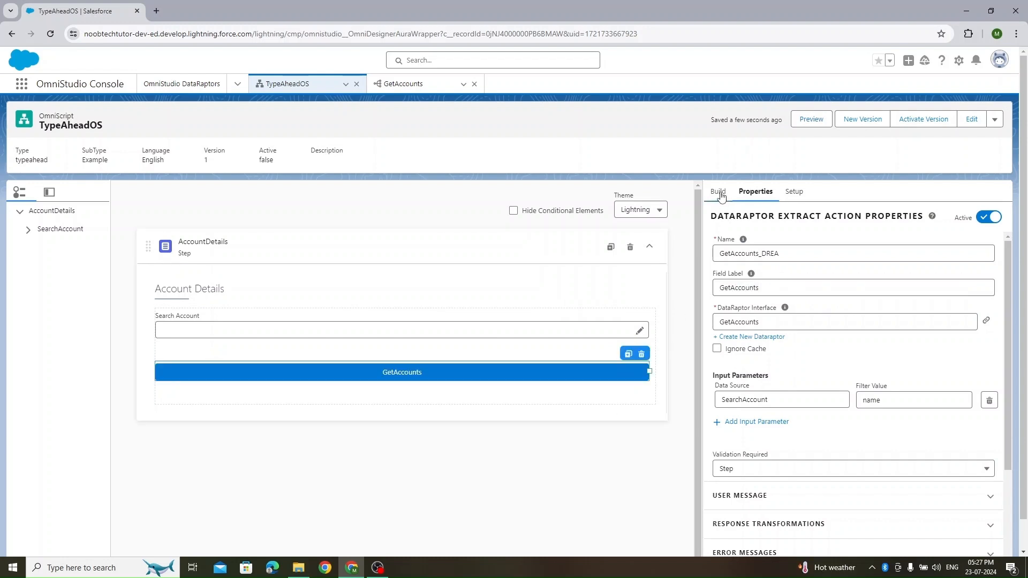
# Preview the OmniScript and search for "ac" in the Search Account field.
pyautogui.click(799, 125)
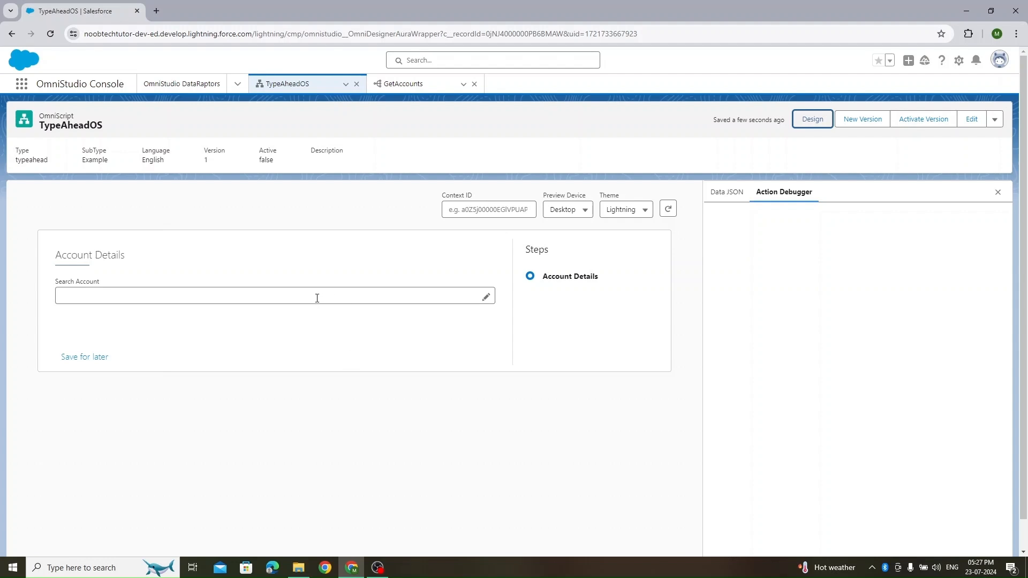
pyautogui.click(222, 295)
pyautogui.write('av')
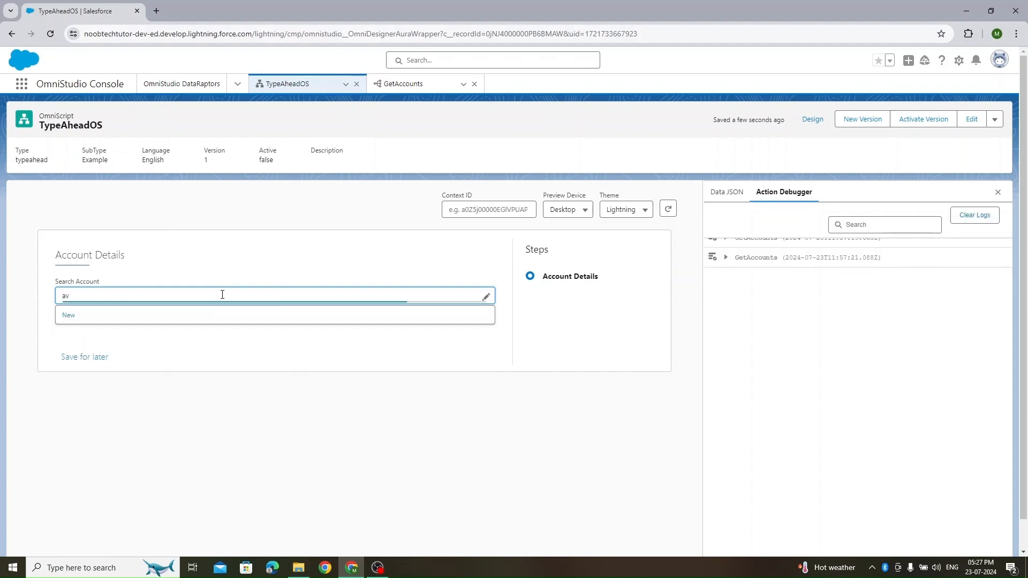
pyautogui.press('BackSpace')
pyautogui.write('c')
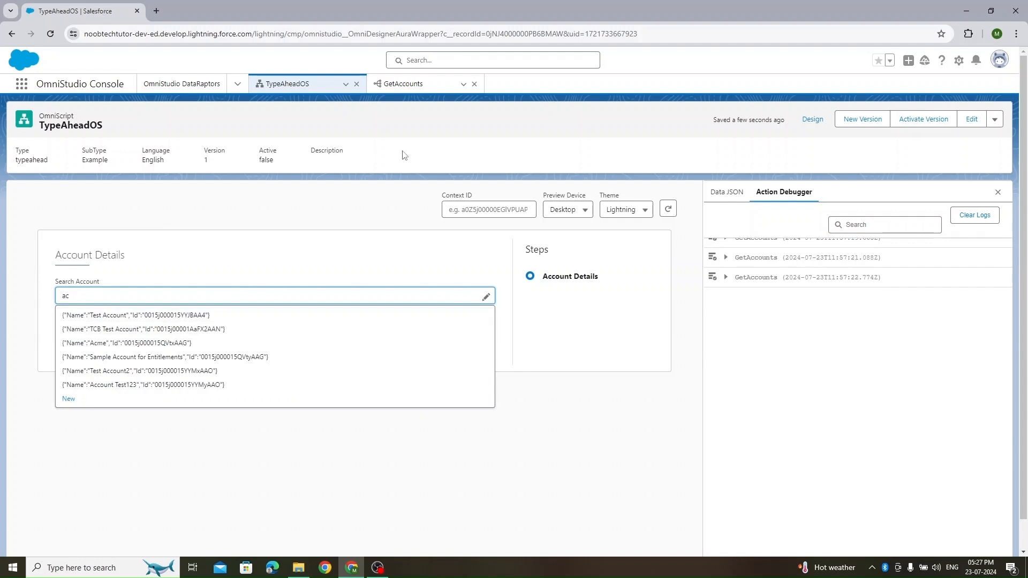
# Add an output mapping in the GetAccounts DataRaptor from Accounts:NumberOfEmployees to the output path EmployeeCount.
pyautogui.click(423, 85)
pyautogui.click(215, 173)
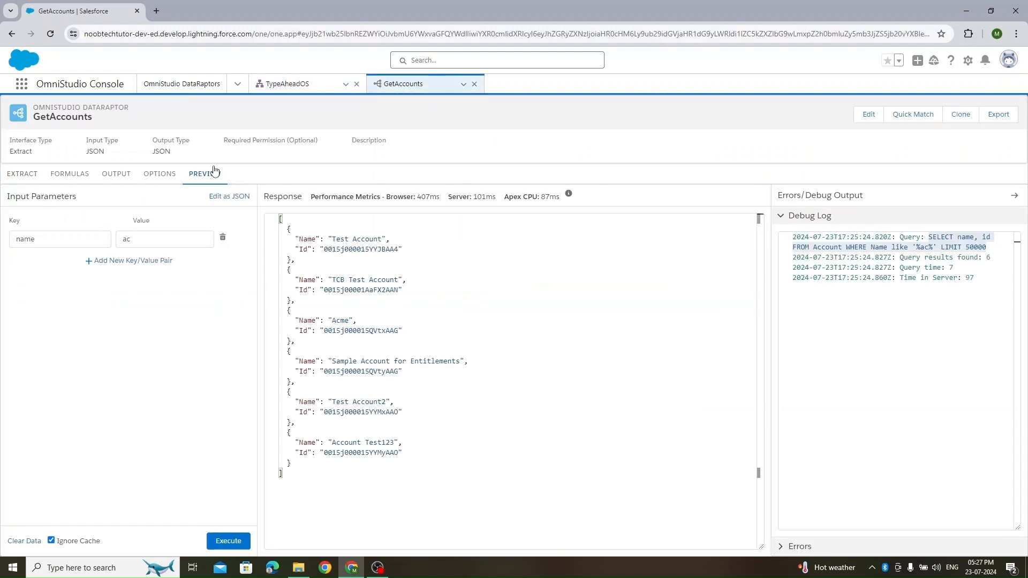
pyautogui.click(120, 174)
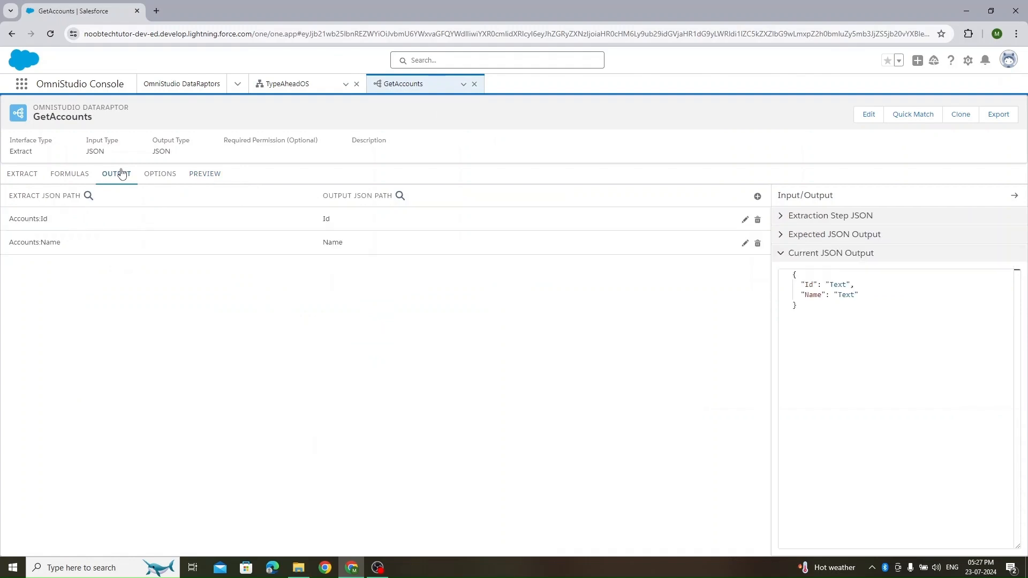
pyautogui.click(758, 196)
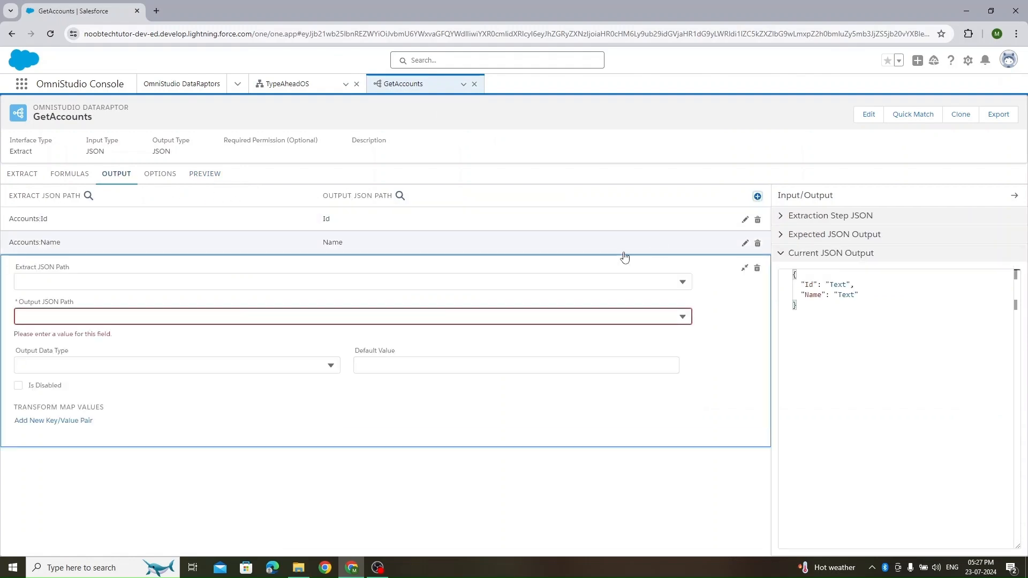
pyautogui.click(94, 279)
pyautogui.write('Emp')
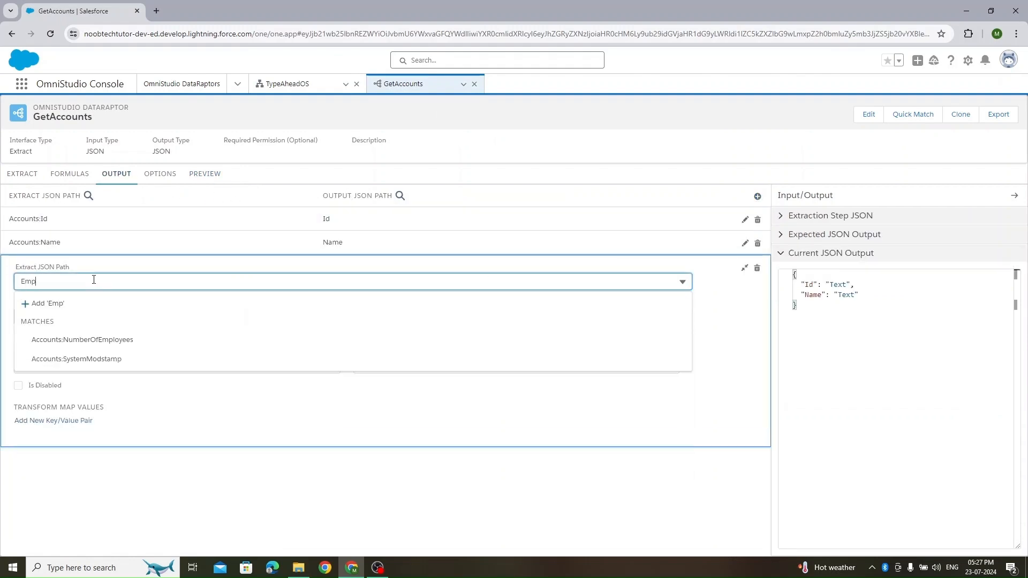
pyautogui.click(102, 340)
pyautogui.click(73, 315)
pyautogui.write('Employee')
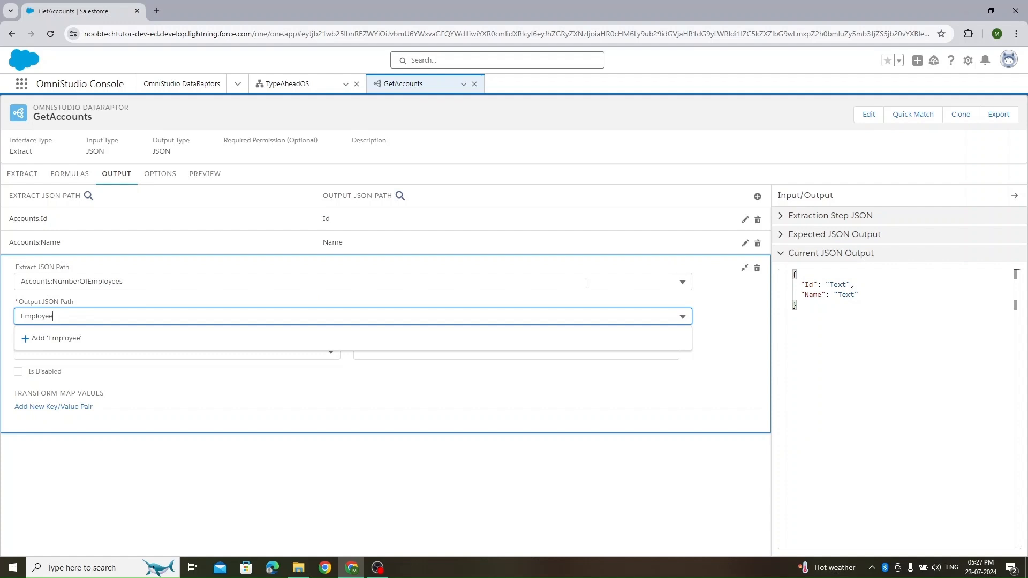
pyautogui.write('Count')
pyautogui.click(123, 343)
# Execute the DataRaptor preview with name "ac" and examine the first account record in the response.
pyautogui.click(205, 174)
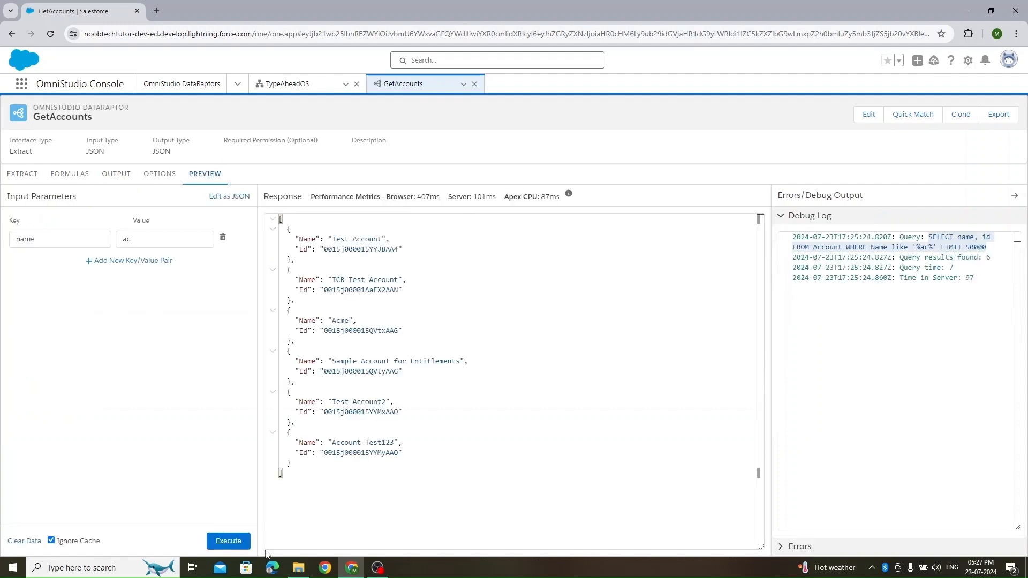
pyautogui.click(238, 538)
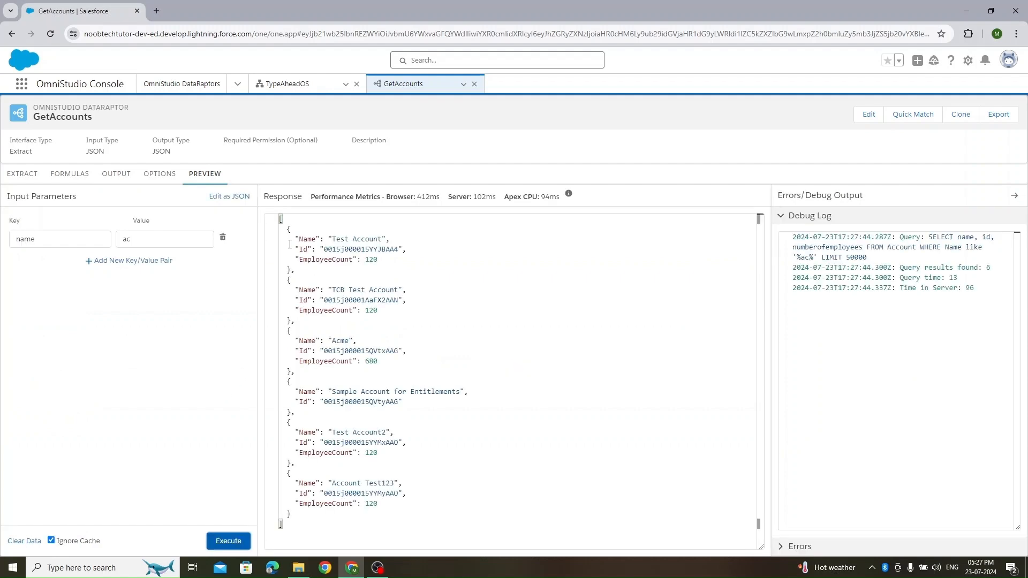
pyautogui.moveTo(389, 261); pyautogui.dragTo(295, 238)
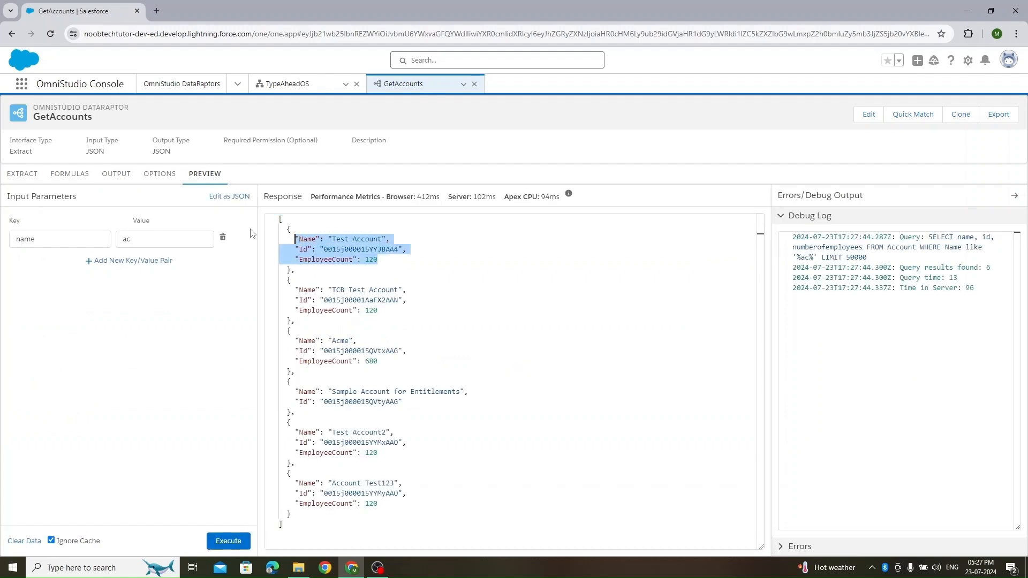
# Search for "acm" in the TypeAheadOS preview's Search Account field, then clear the field.
pyautogui.click(288, 84)
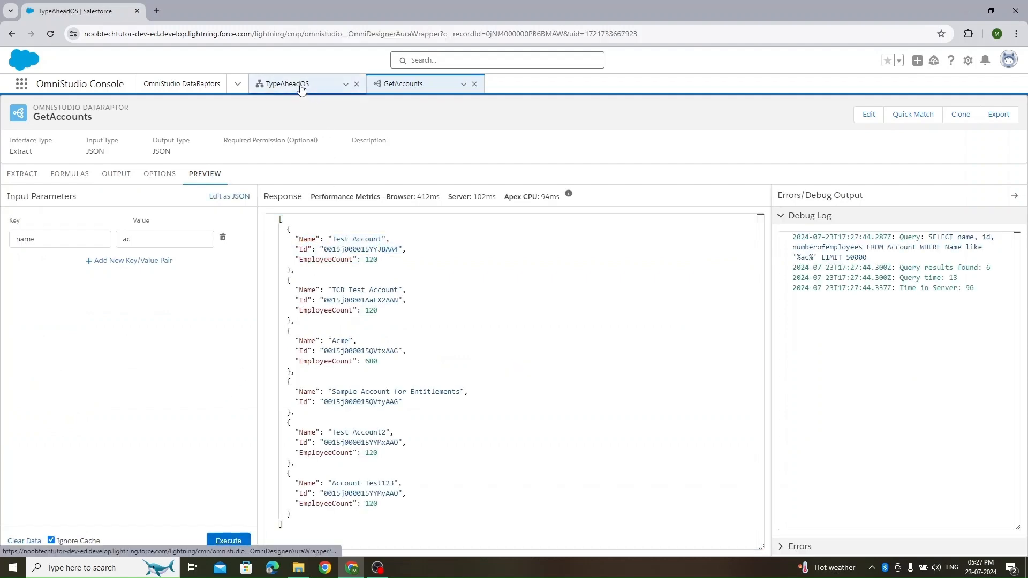
pyautogui.click(98, 294)
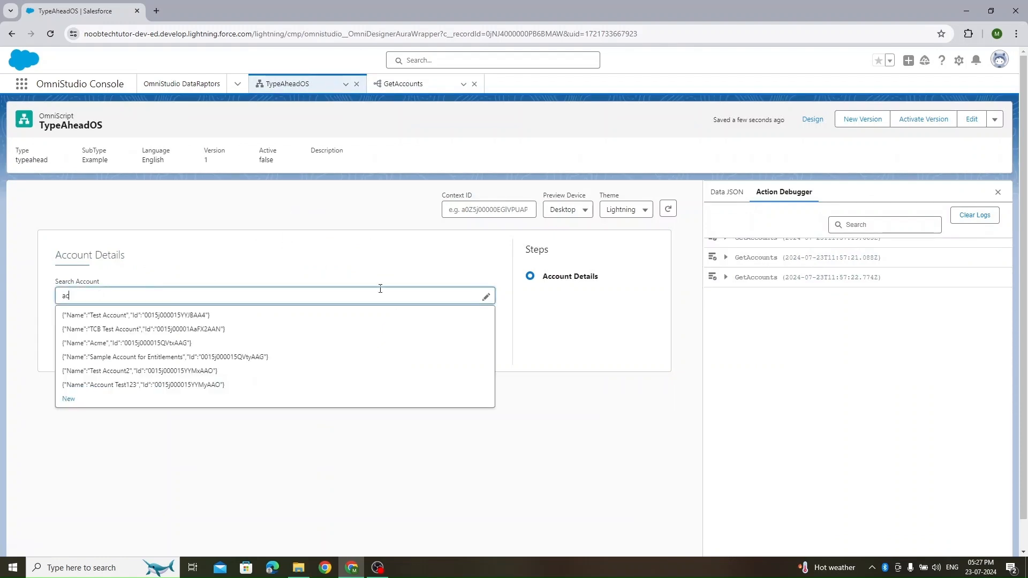
pyautogui.write('m')
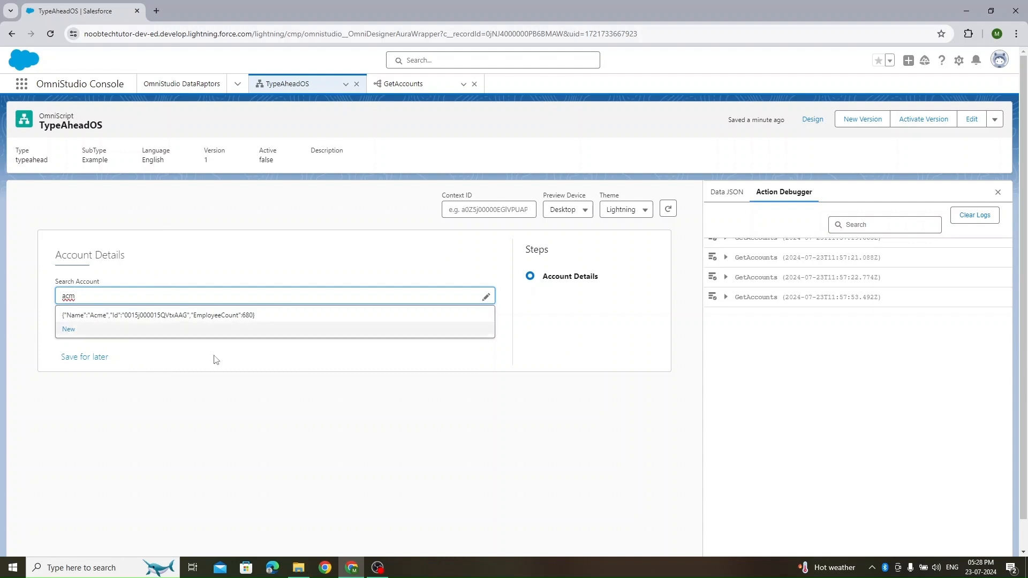
pyautogui.press('BackSpace')
pyautogui.press('BackSpace')
pyautogui.press('BackSpace')
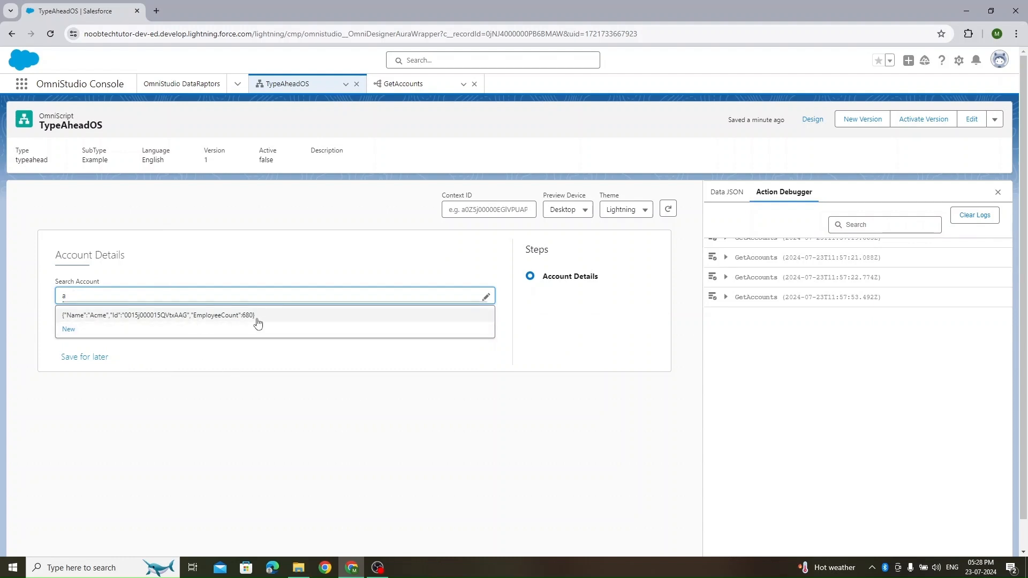
# Set the SearchAccount type-ahead block's Typeahead Key to Name, copied from the key in the GetAccounts response.
pyautogui.click(813, 122)
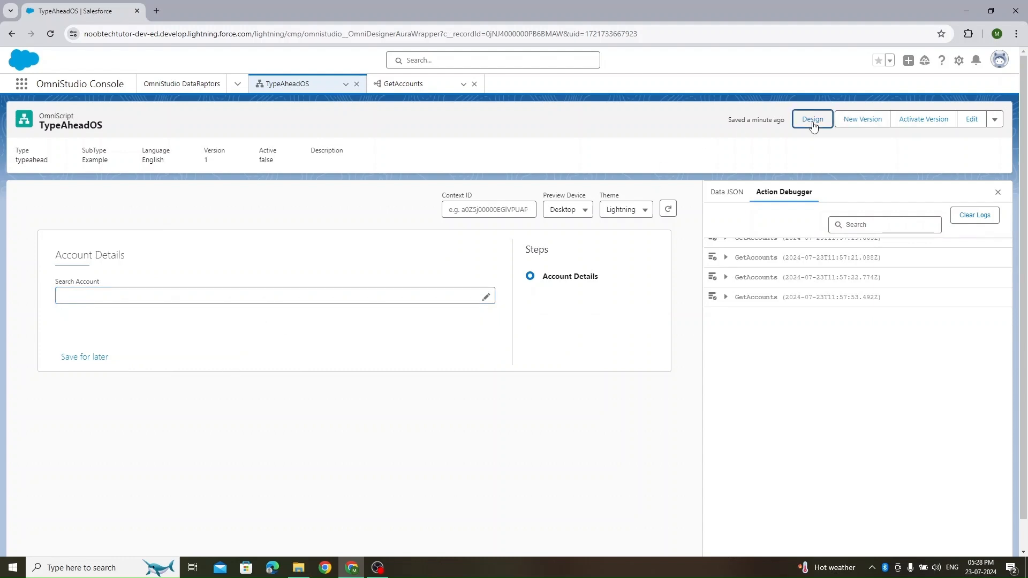
pyautogui.click(264, 318)
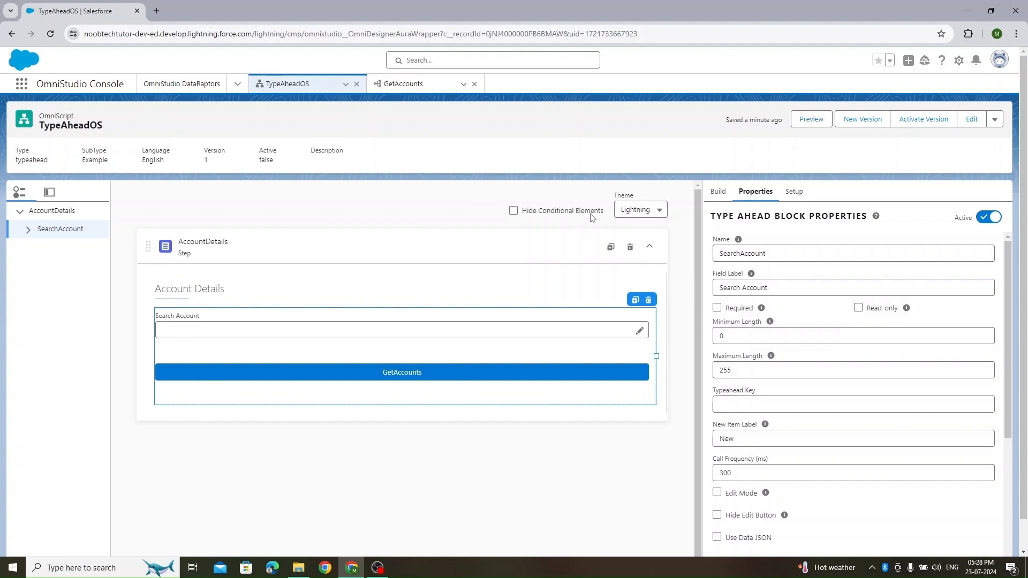
pyautogui.click(432, 84)
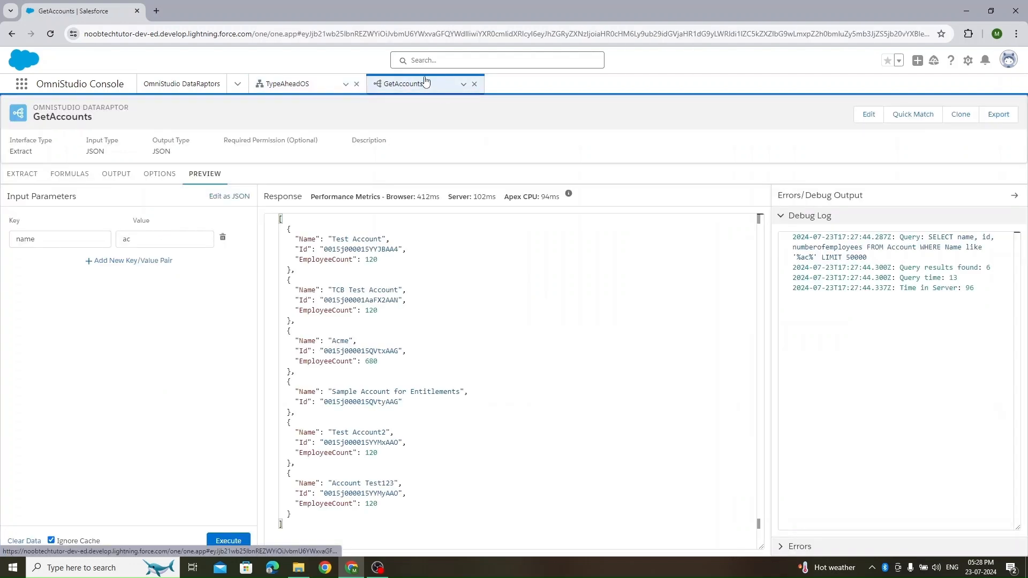
pyautogui.doubleClick(307, 239)
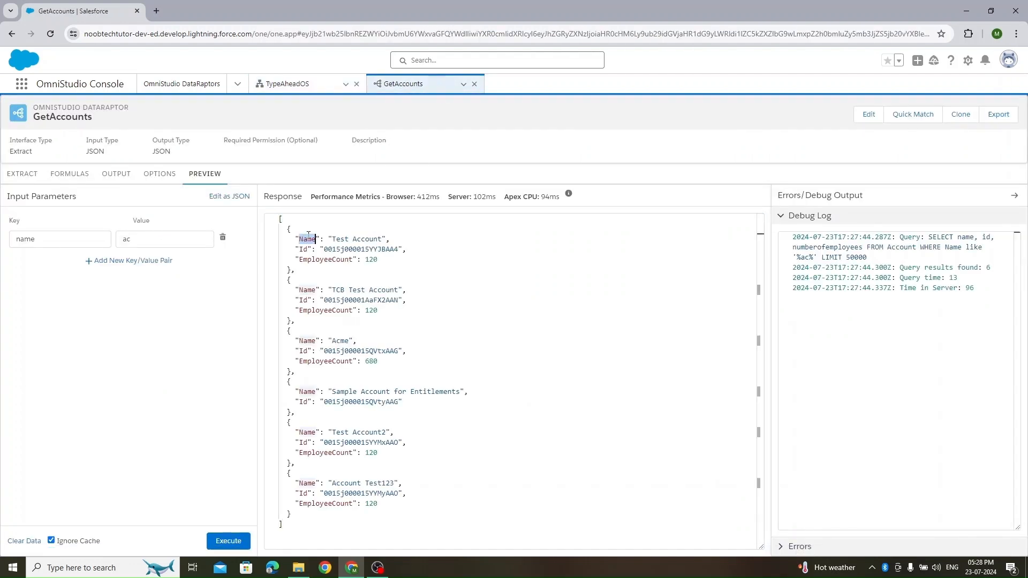
pyautogui.click(315, 85)
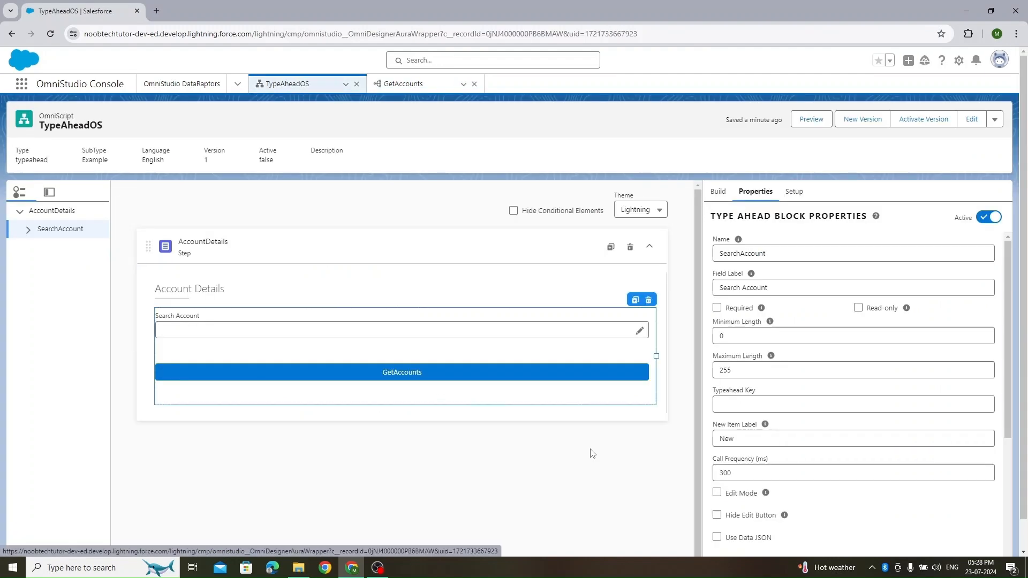
pyautogui.click(410, 84)
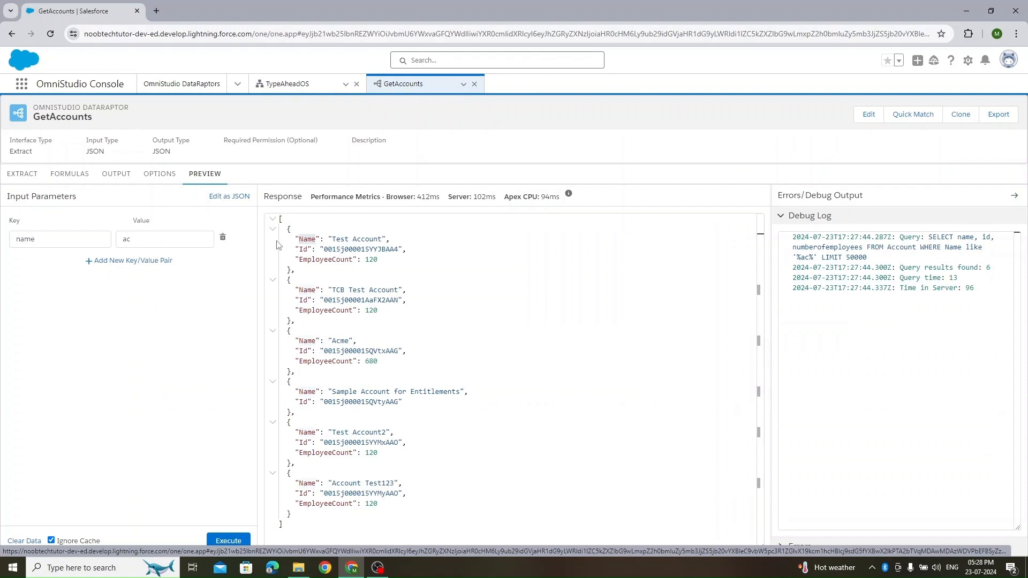
pyautogui.doubleClick(304, 239)
pyautogui.moveTo(389, 239); pyautogui.dragTo(283, 239)
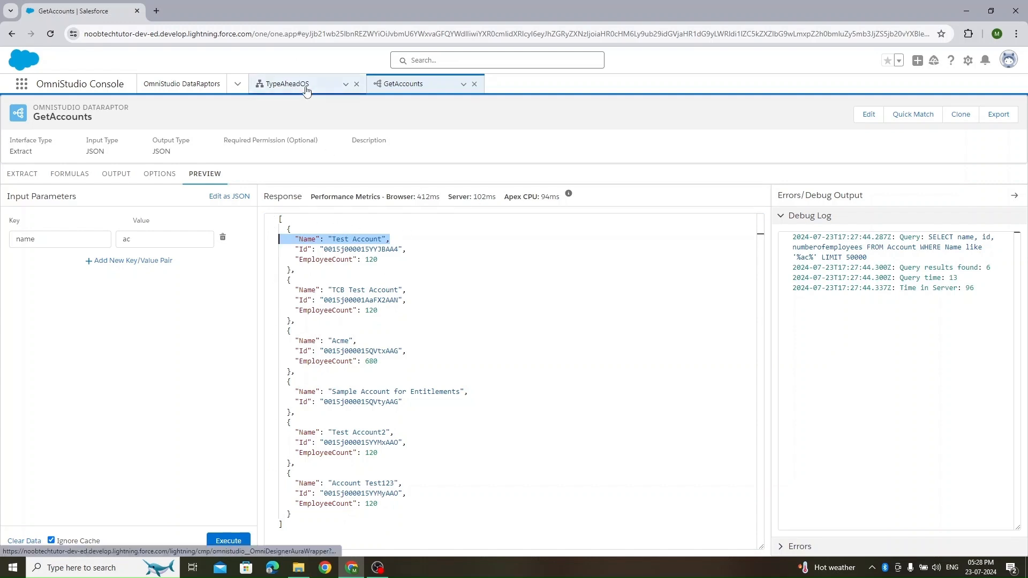
pyautogui.click(316, 239)
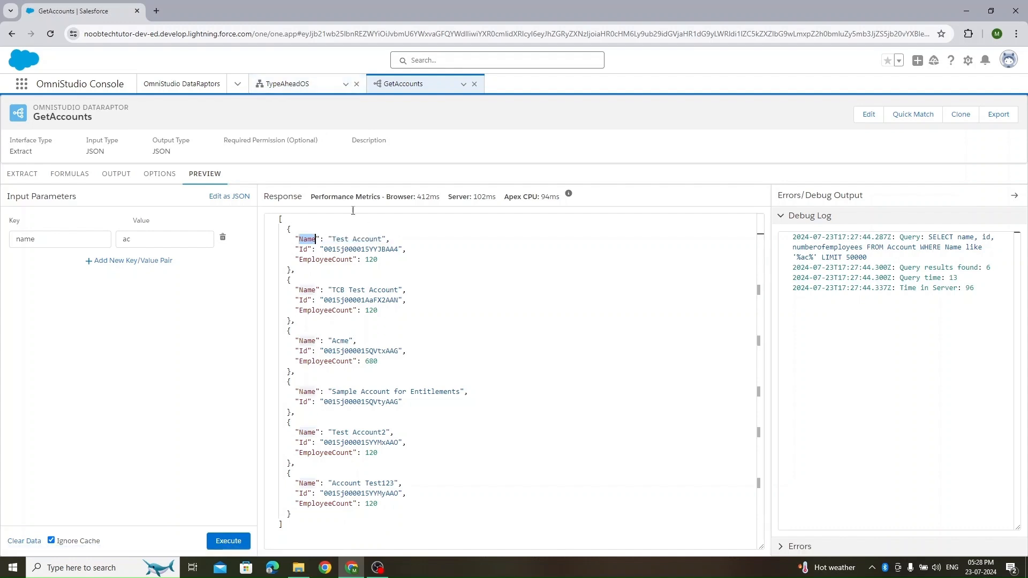
pyautogui.click(297, 83)
pyautogui.click(741, 402)
pyautogui.click(779, 448)
pyautogui.click(647, 476)
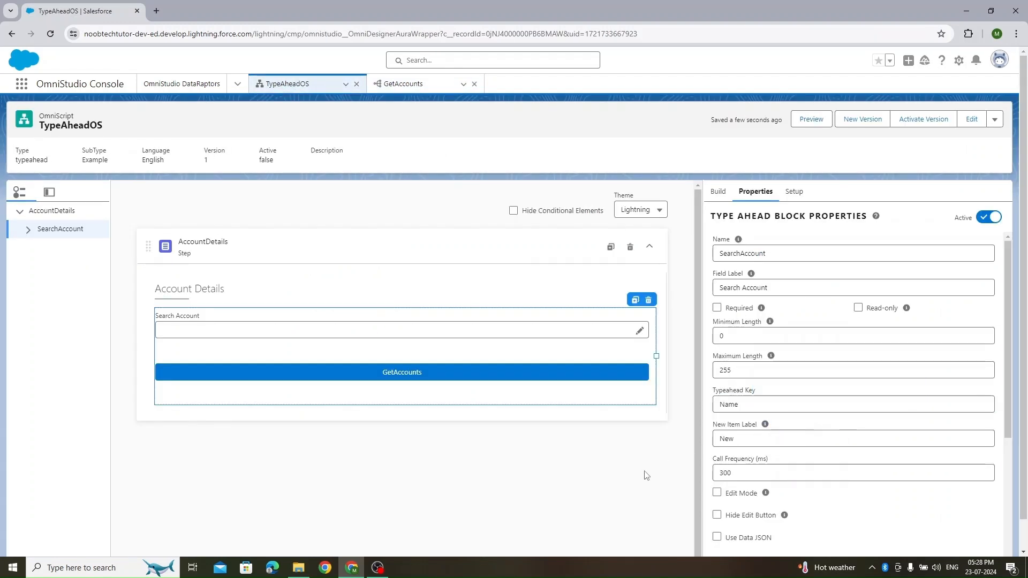
# Preview the OmniScript again and search for "Ac" in the Search Account field.
pyautogui.click(815, 118)
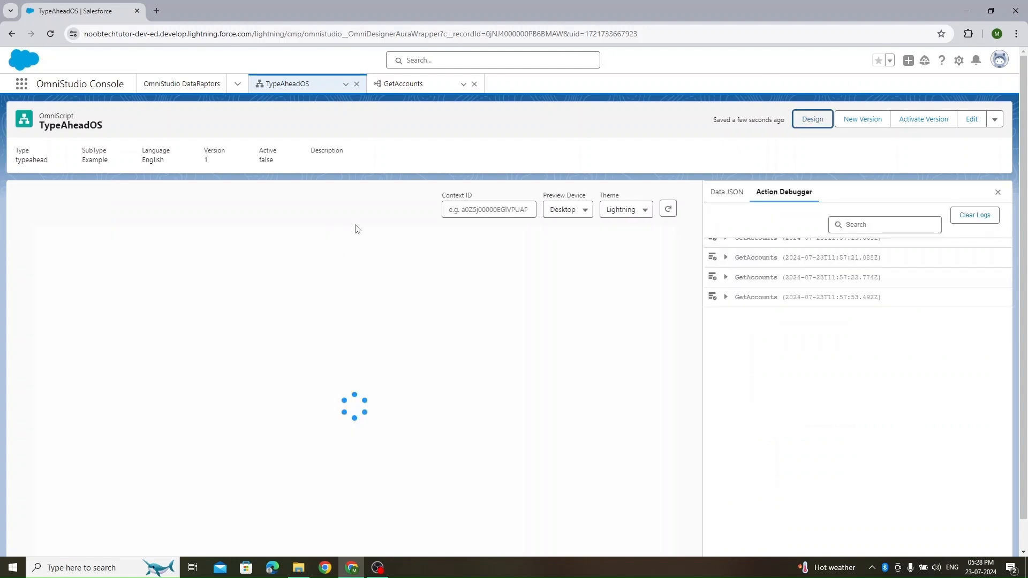
pyautogui.click(989, 219)
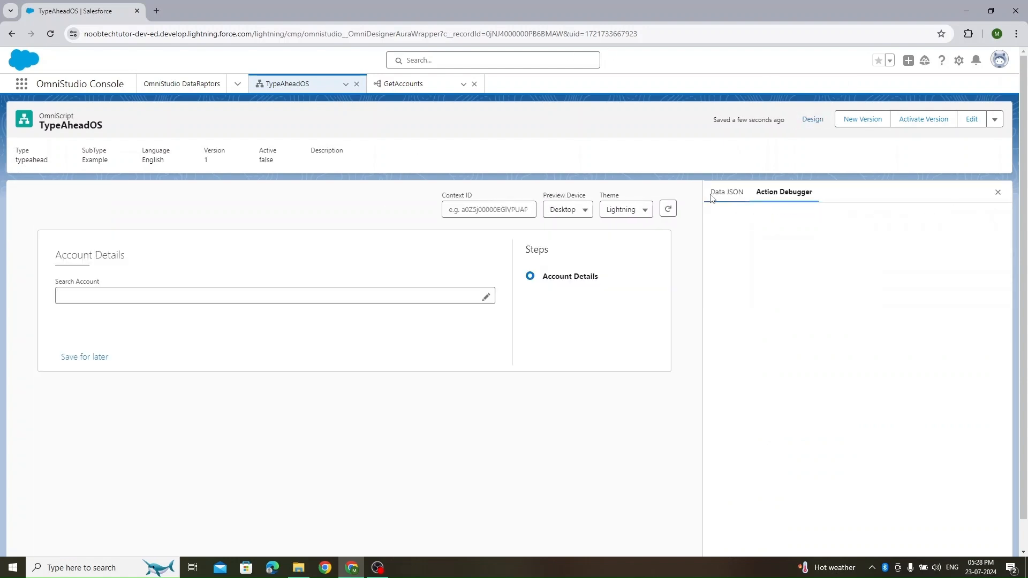
pyautogui.click(727, 193)
pyautogui.click(782, 201)
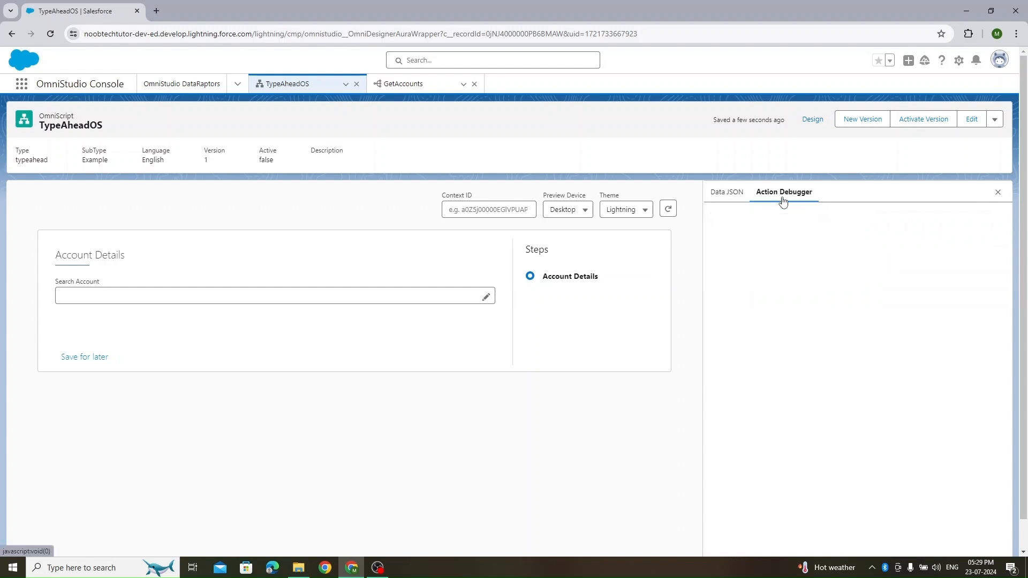
pyautogui.click(144, 299)
pyautogui.write('A')
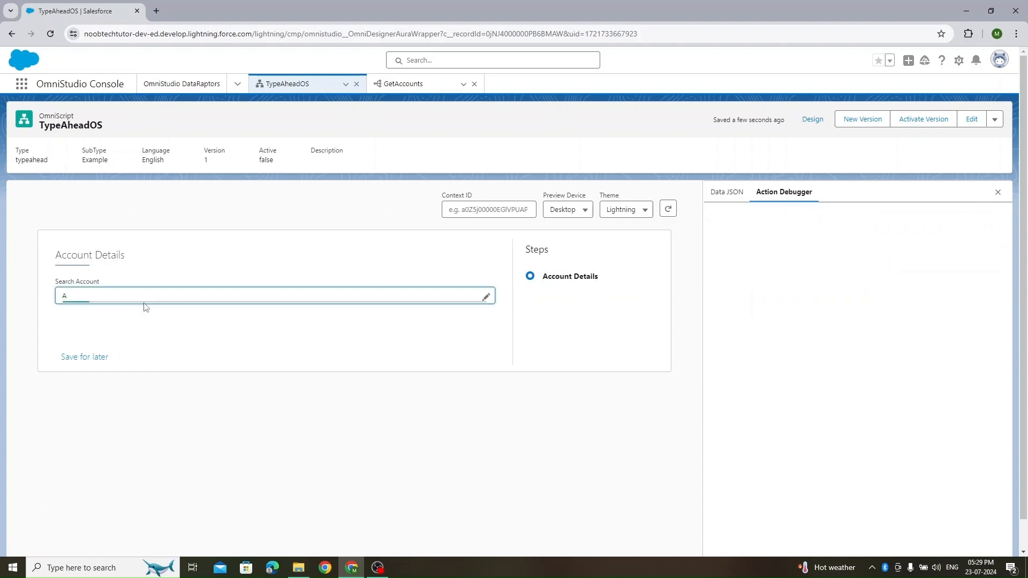
pyautogui.write('v')
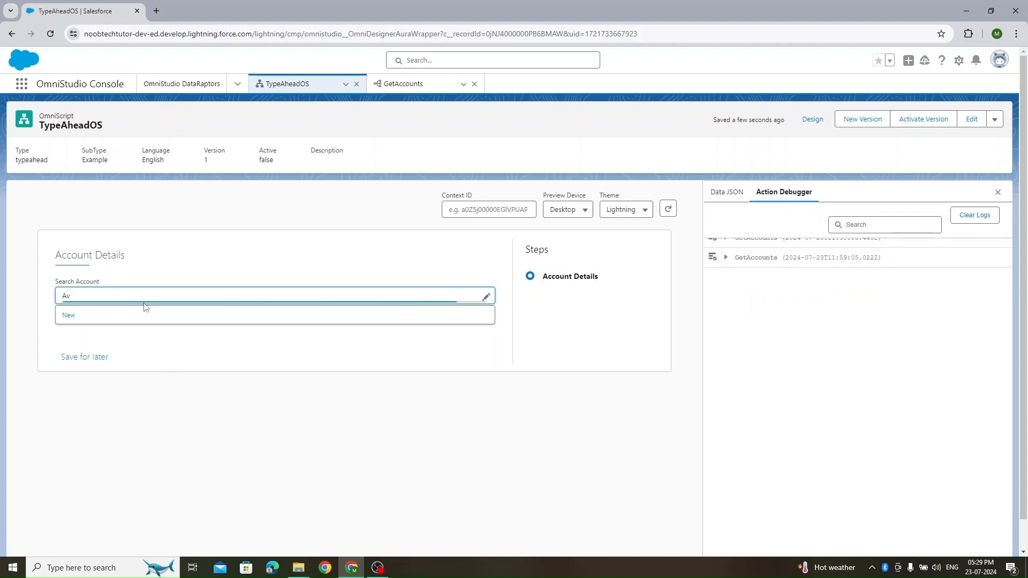
pyautogui.press('BackSpace')
pyautogui.write('c')
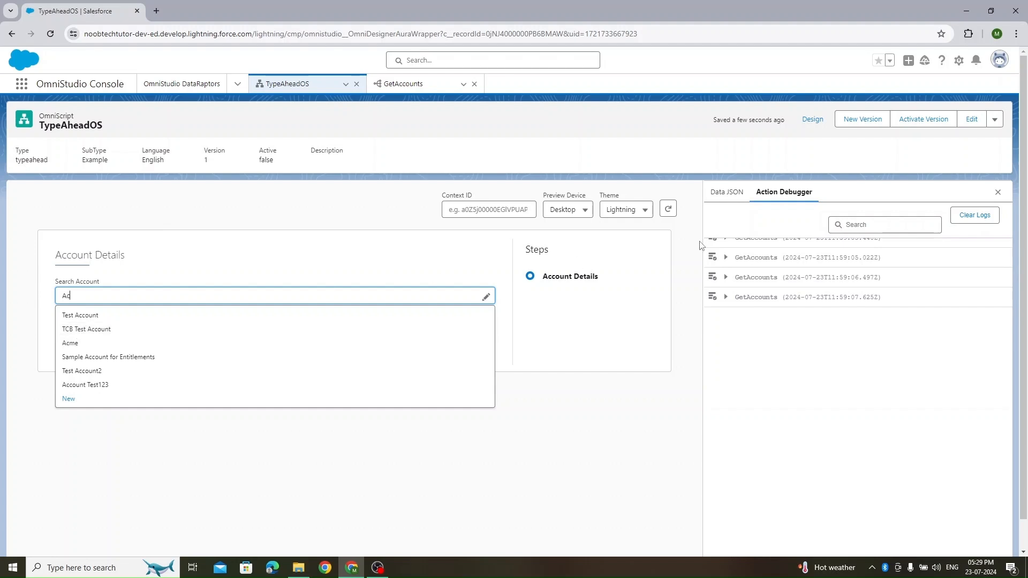
# Choose Acme from the account suggestions and examine the selected record's values in the data JSON.
pyautogui.click(737, 192)
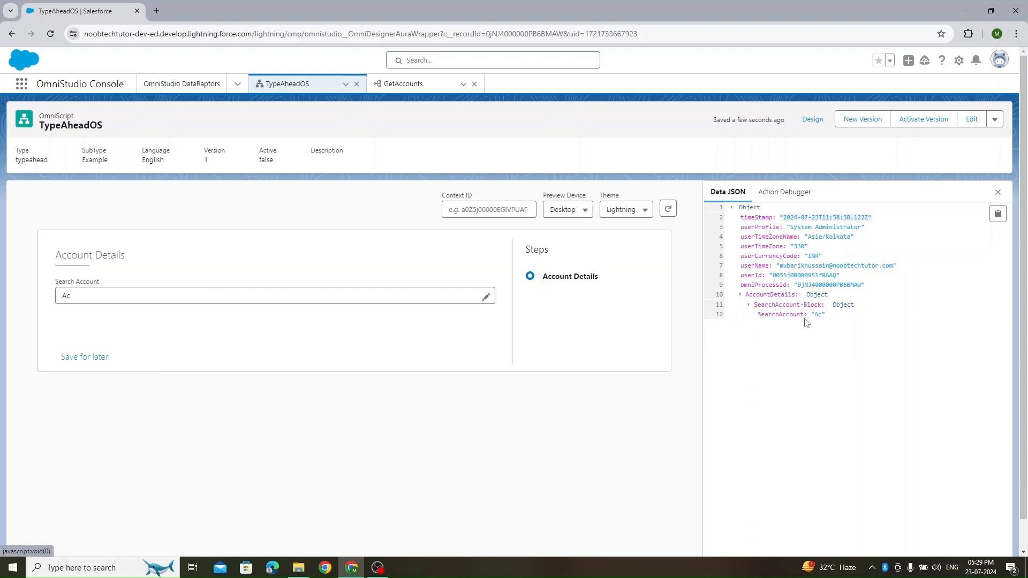
pyautogui.click(248, 298)
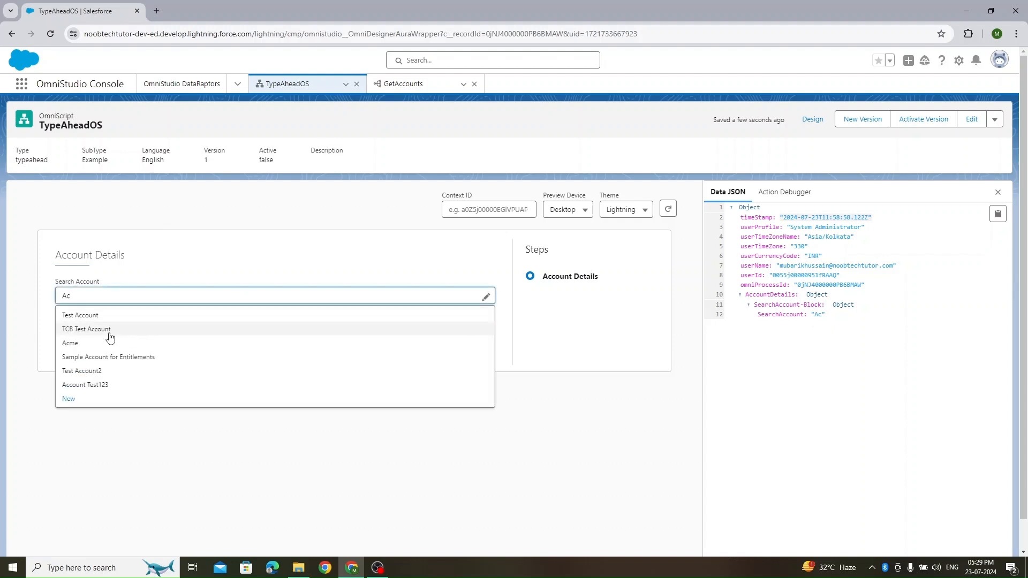
pyautogui.click(99, 347)
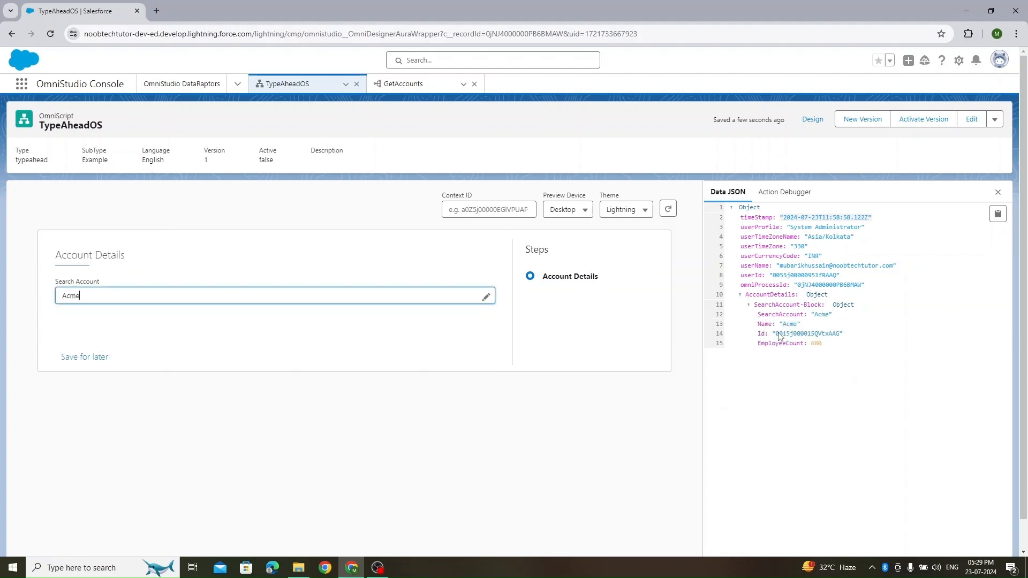
pyautogui.click(872, 347)
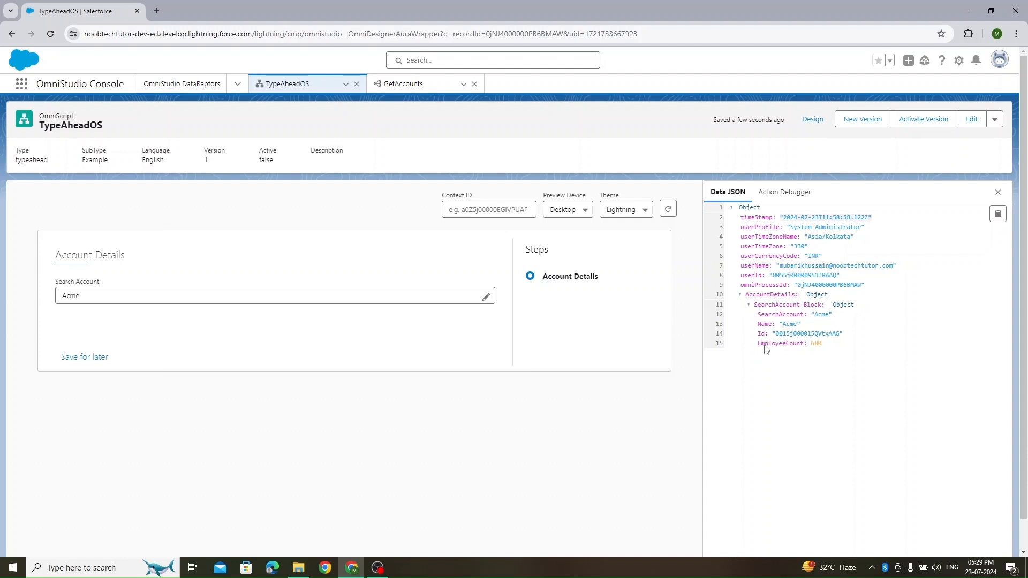
# Return to the OmniScript design and add a Text element inside the SearchAccount block, below the GetAccounts action.
pyautogui.click(812, 119)
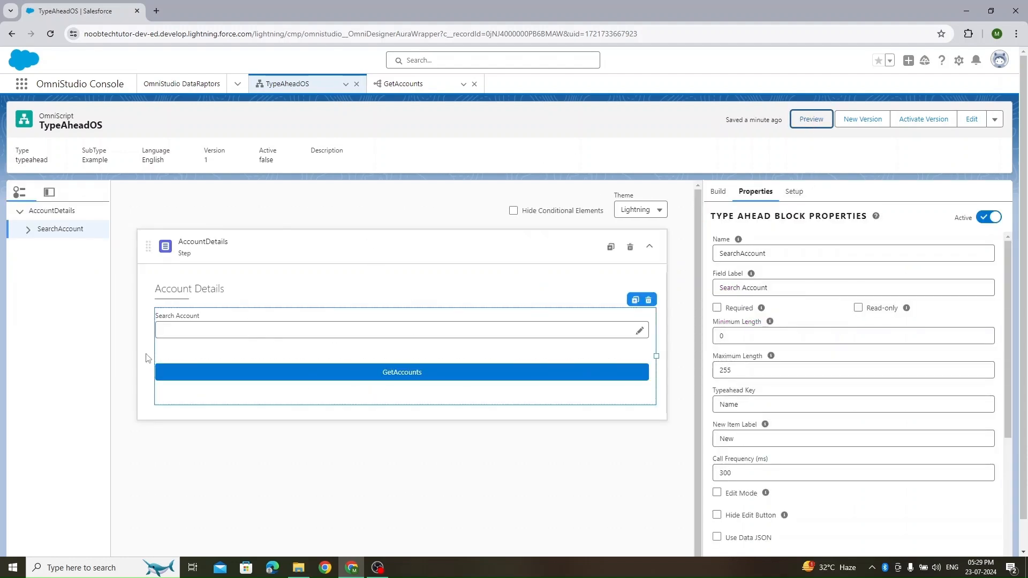
pyautogui.click(718, 191)
pyautogui.click(756, 216)
pyautogui.write('te')
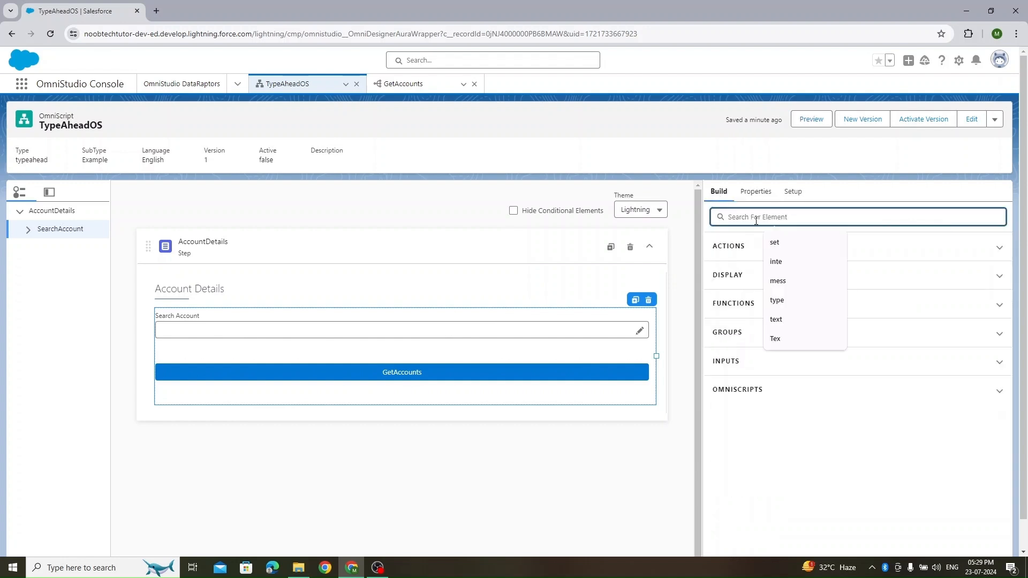
pyautogui.write('x')
pyautogui.moveTo(783, 464); pyautogui.dragTo(340, 390)
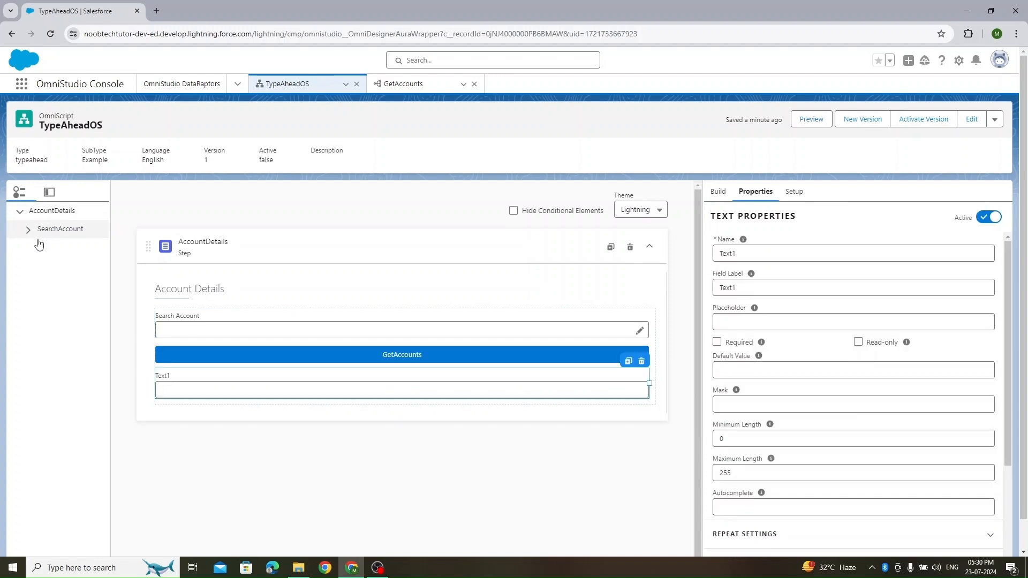
# Name the new Text element NumberOfEmployees and set its field label to Number Of Employees.
pyautogui.doubleClick(748, 253)
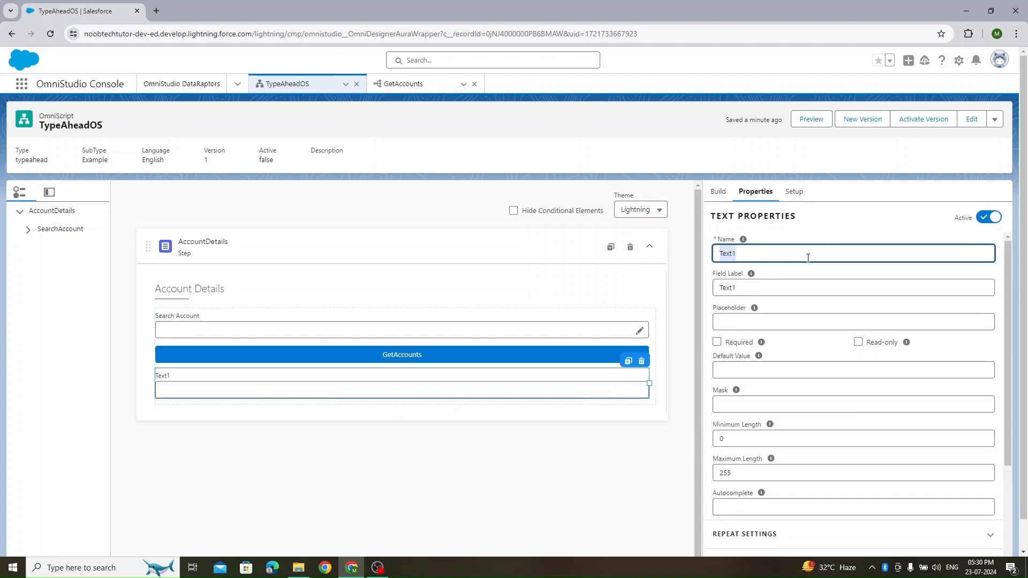
pyautogui.write('NumberOf')
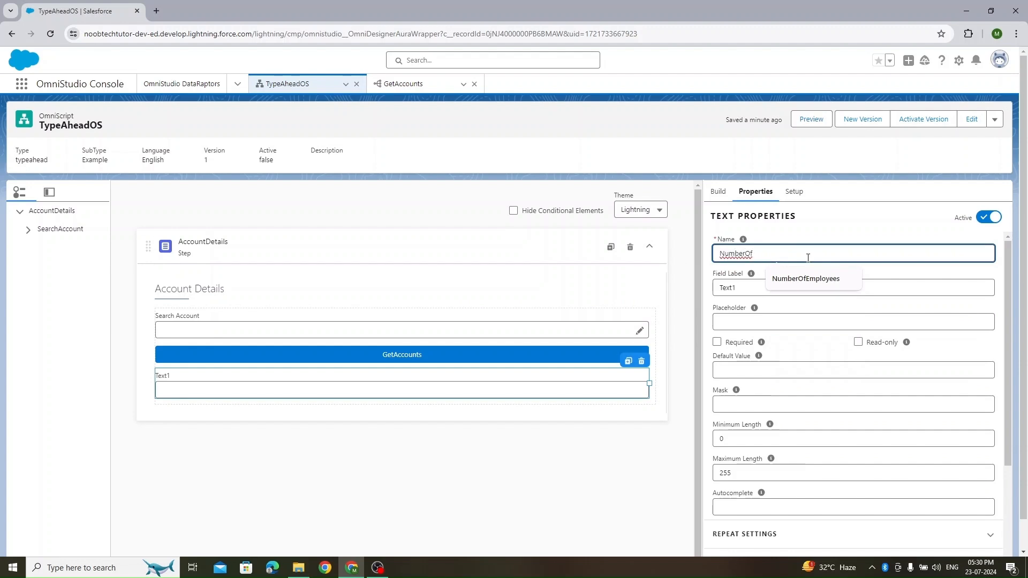
pyautogui.click(806, 279)
pyautogui.doubleClick(734, 290)
pyautogui.write('NumberOfEmployees')
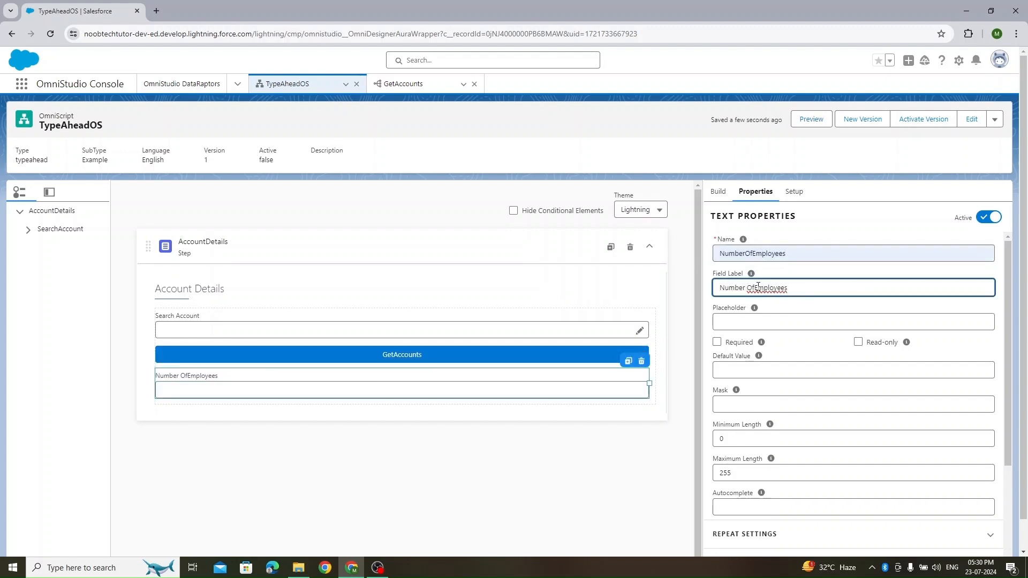
pyautogui.click(870, 236)
# Compare the Text element's name with the employee count key in the GetAccounts preview response.
pyautogui.click(403, 84)
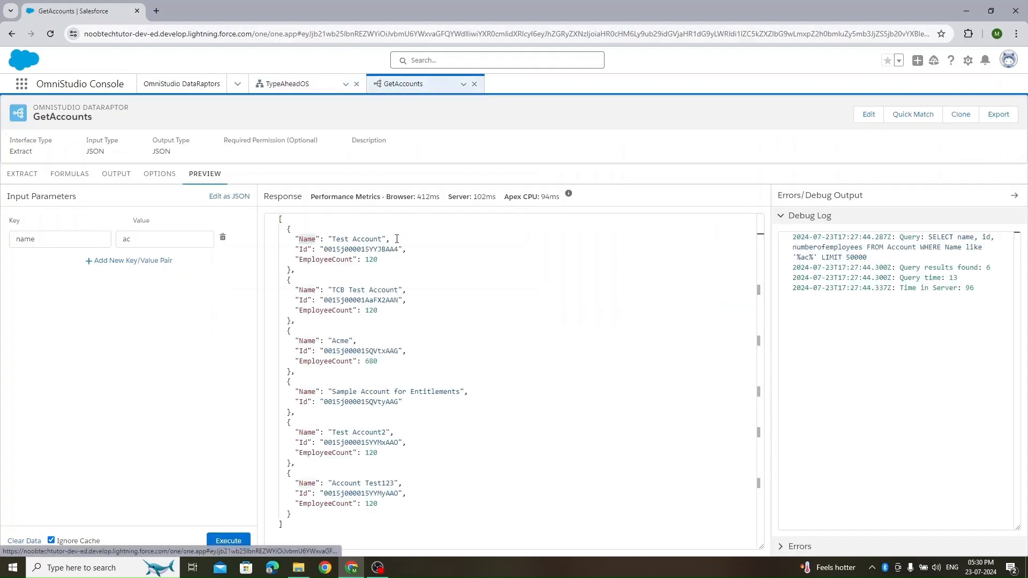
pyautogui.click(283, 84)
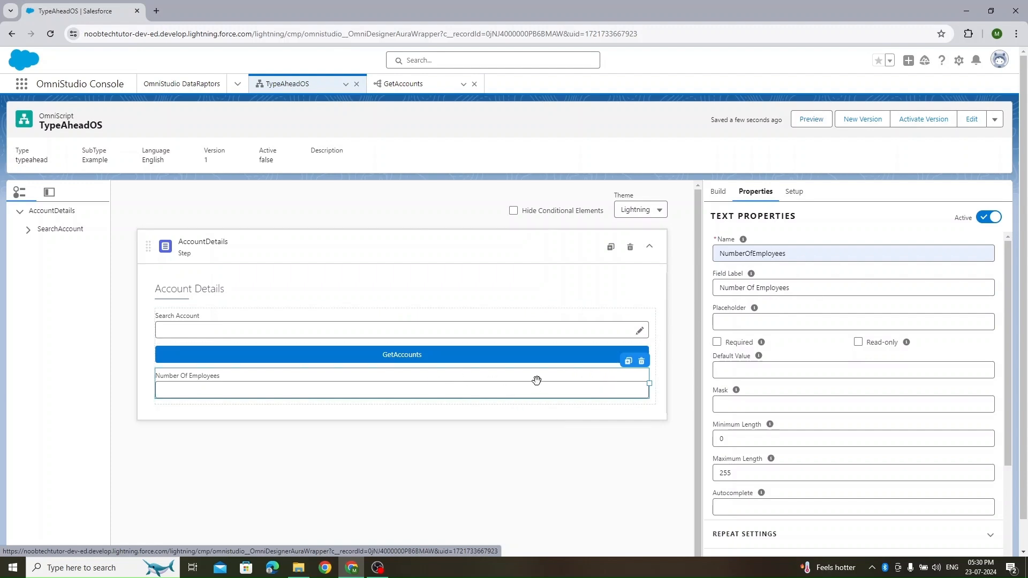
pyautogui.click(413, 87)
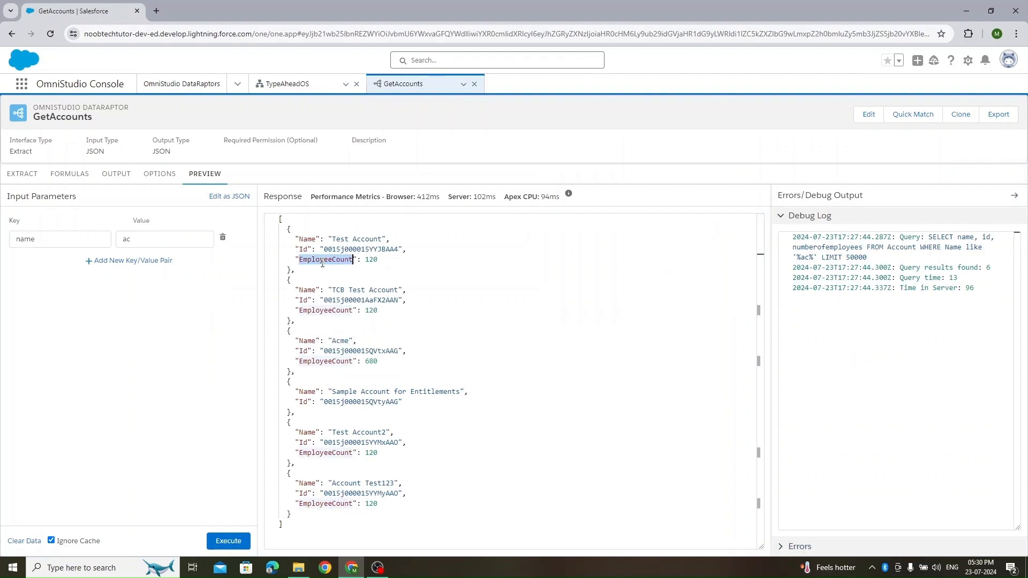
pyautogui.click(301, 85)
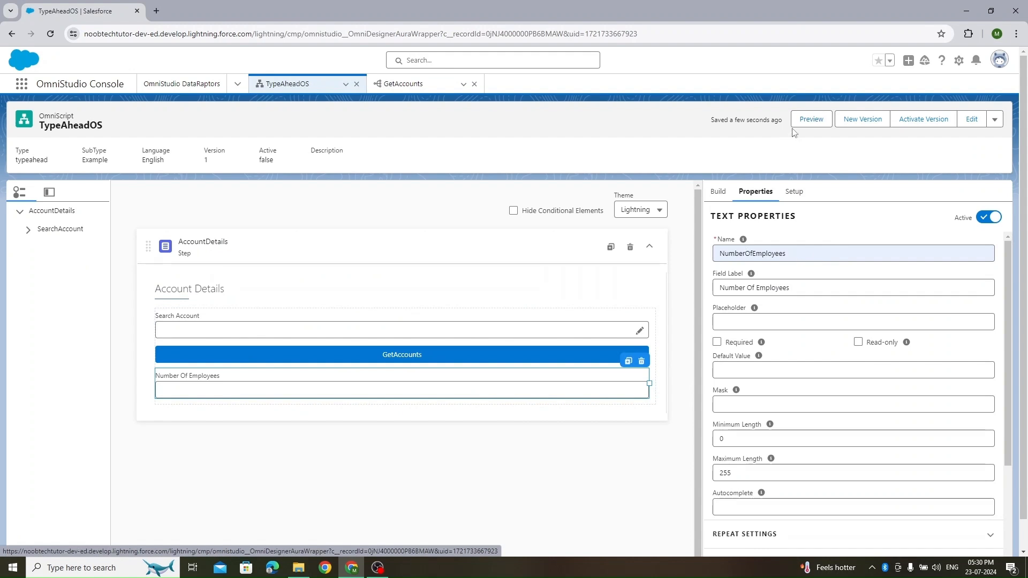
# Preview the OmniScript, search for "acme" in the Search Account field and choose Acme from the suggestions.
pyautogui.click(809, 121)
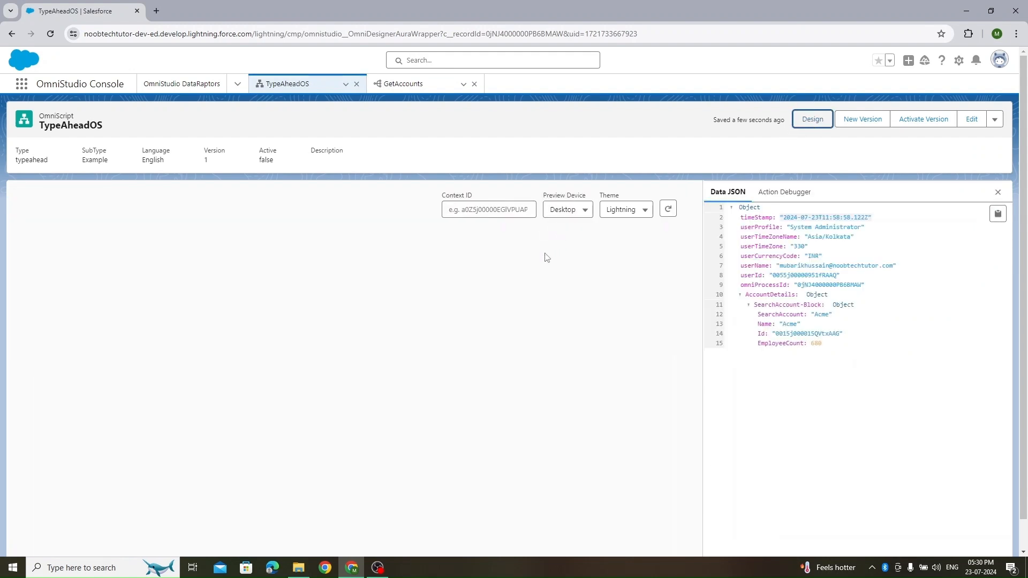
pyautogui.click(445, 293)
pyautogui.write('acme')
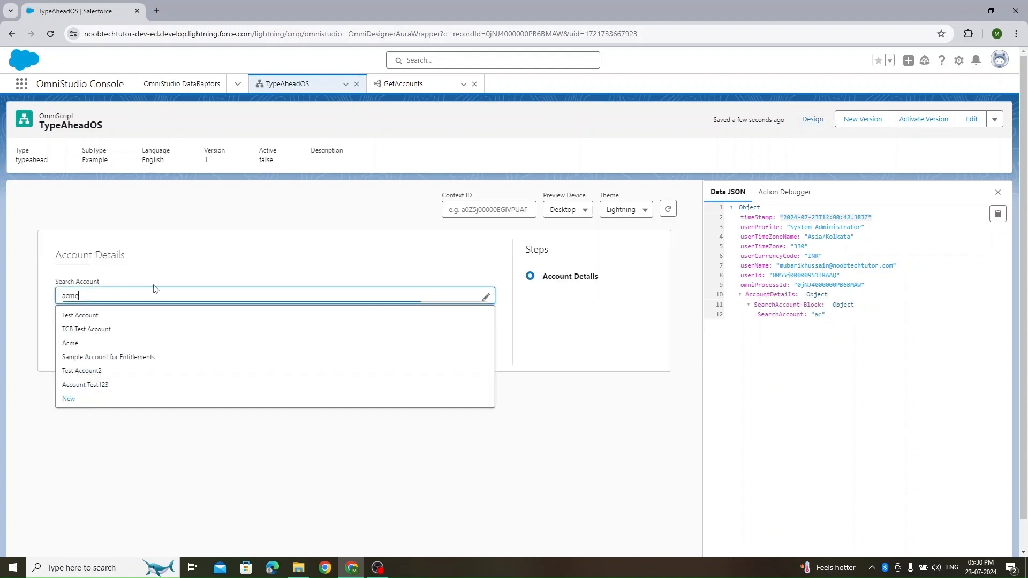
pyautogui.click(83, 321)
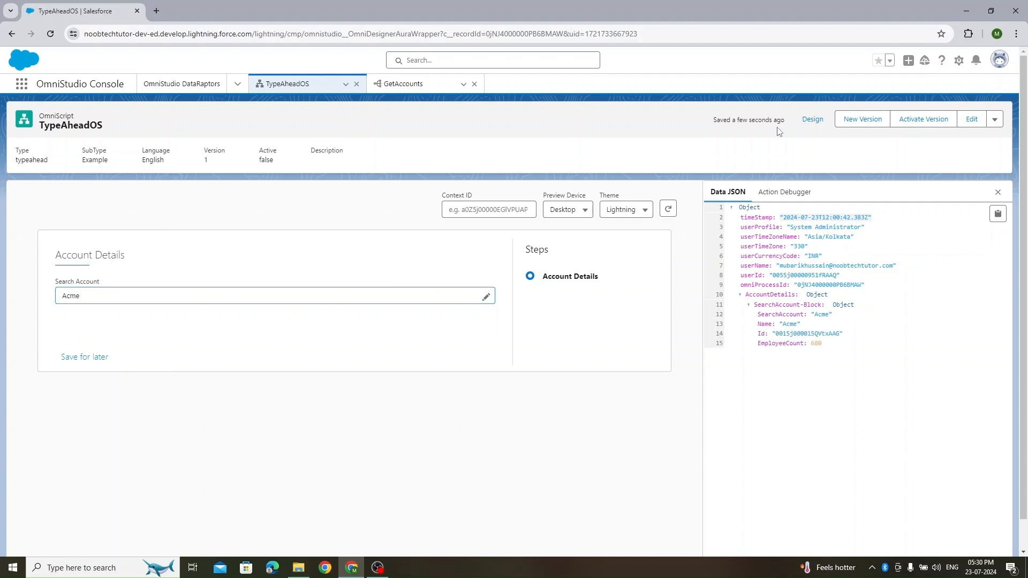
# Return to the OmniScript design and enable Edit Mode on the SearchAccount type-ahead block.
pyautogui.click(811, 119)
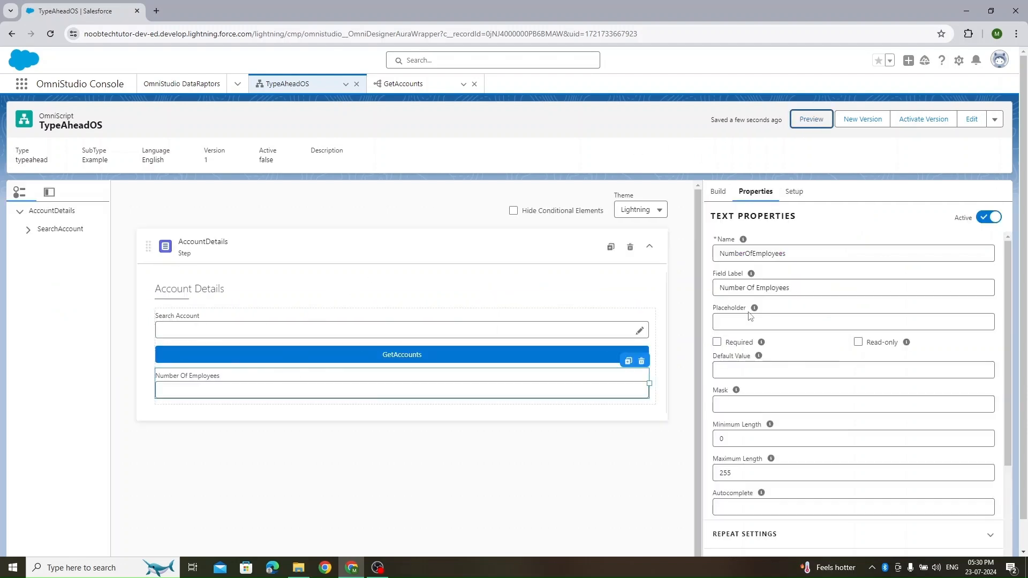
pyautogui.click(577, 315)
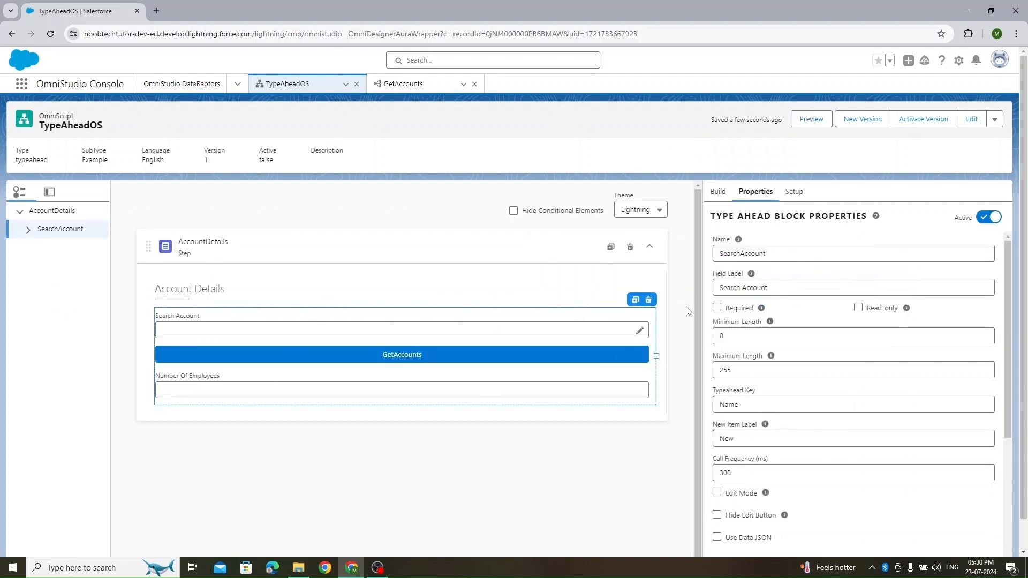
pyautogui.scroll(-3, 895, 329)
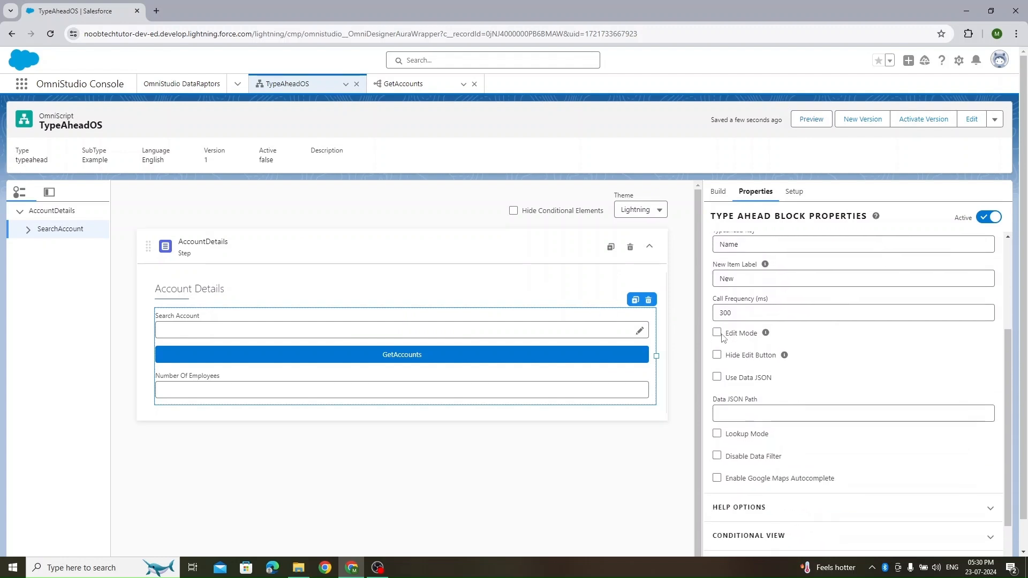
pyautogui.click(717, 333)
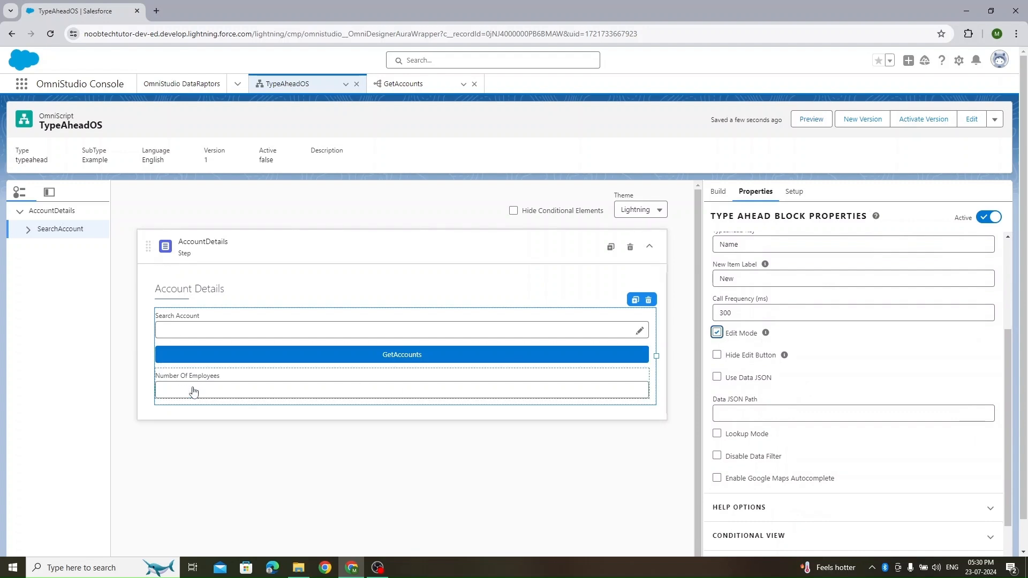
# Preview the OmniScript with reloaded data, search for "acme", choose Acme and check the Number Of Employees field.
pyautogui.click(811, 118)
pyautogui.click(670, 209)
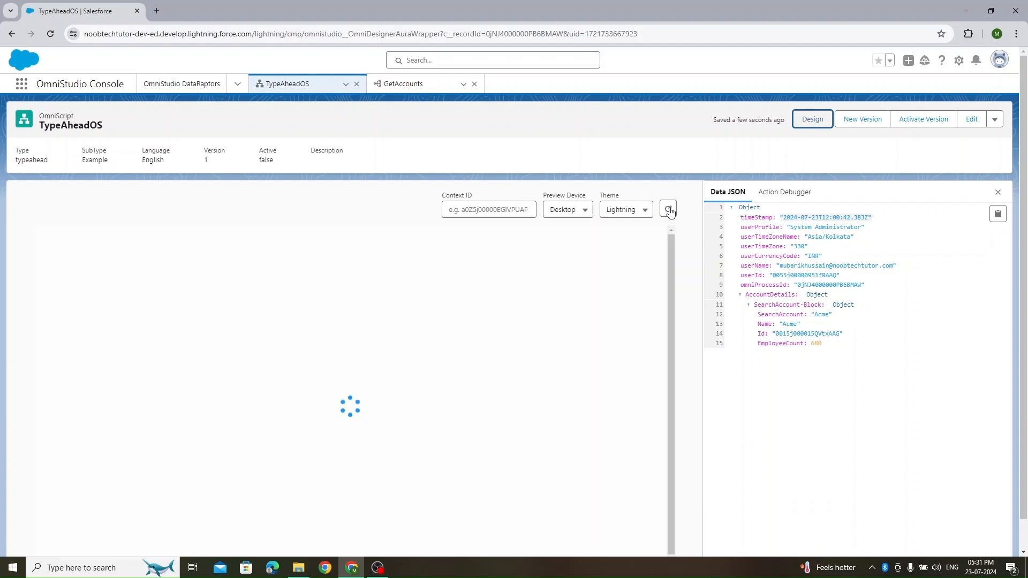
pyautogui.click(94, 294)
pyautogui.write('acme')
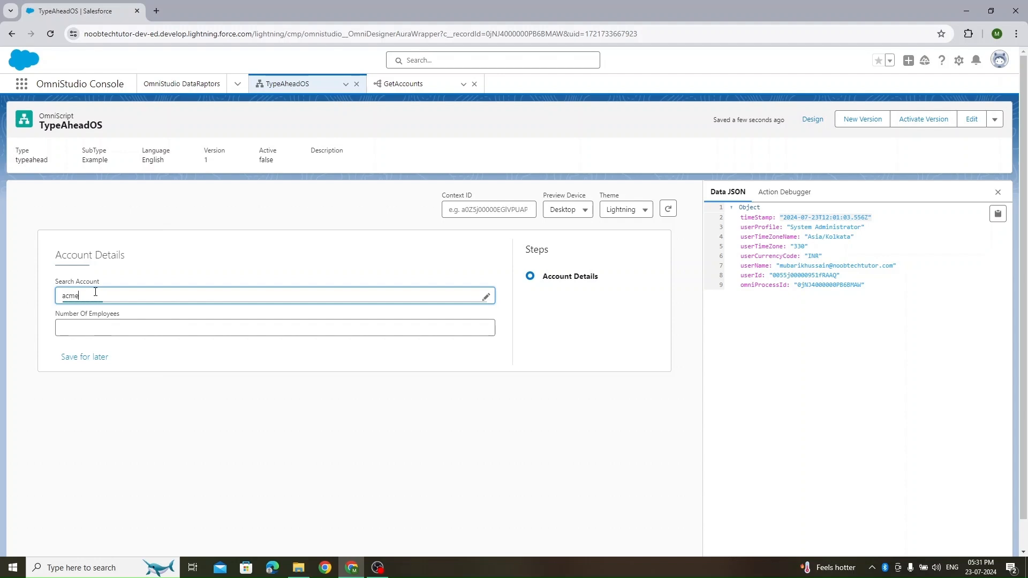
pyautogui.click(96, 314)
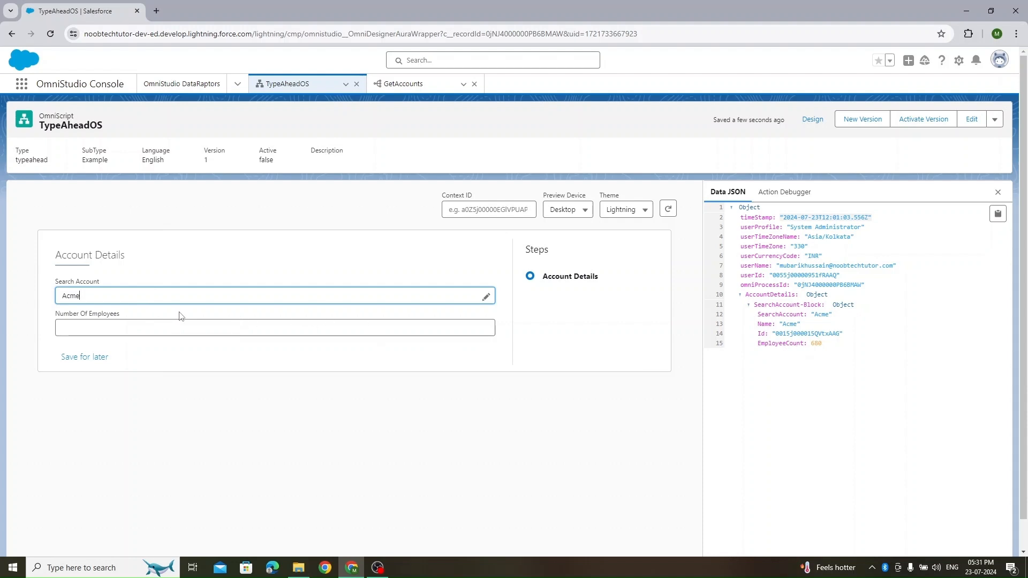
# Rename the Number Of Employees Text element to EmployeeCount, copied from the key in the GetAccounts response.
pyautogui.click(815, 119)
pyautogui.click(283, 373)
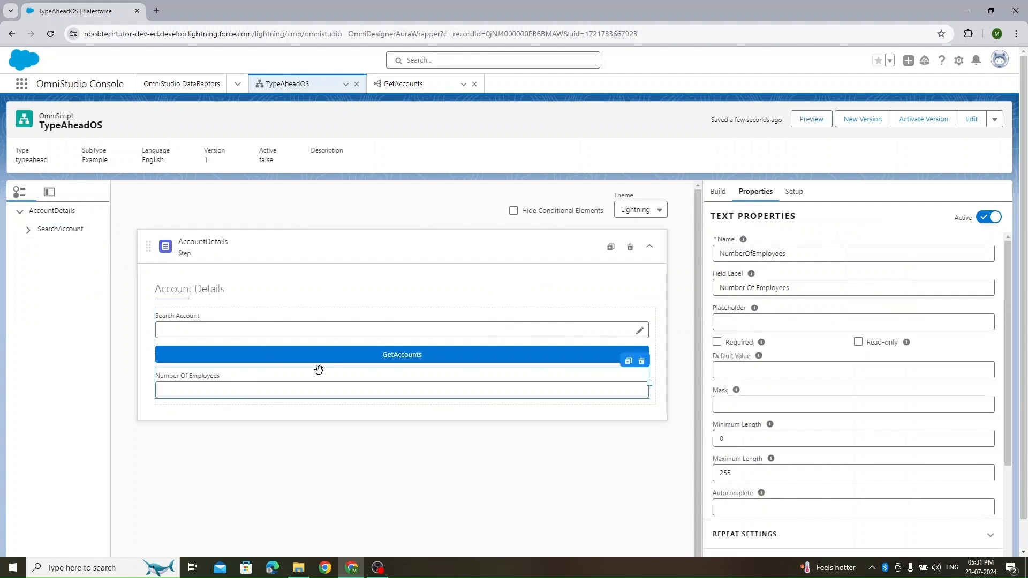
pyautogui.click(410, 81)
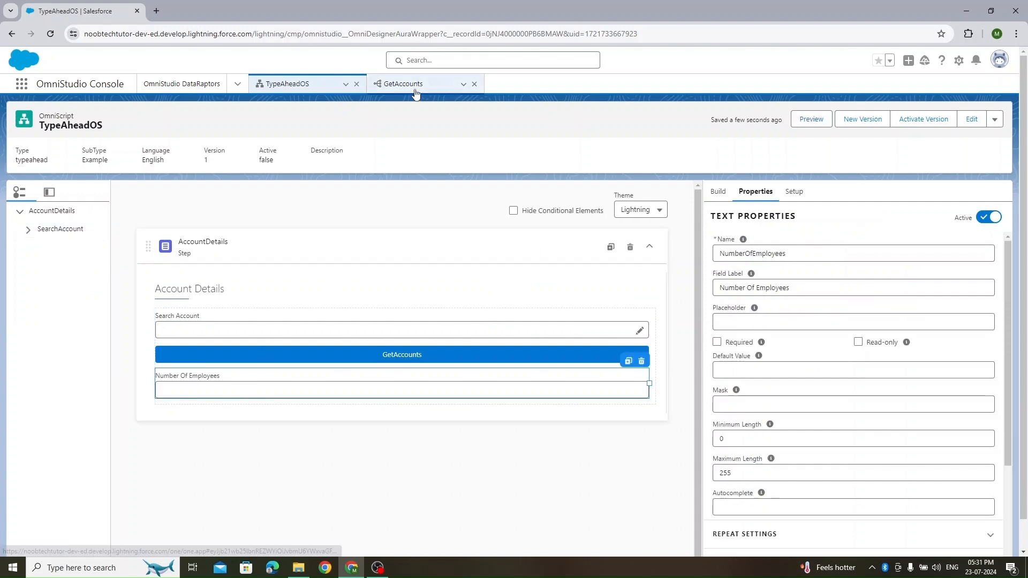
pyautogui.doubleClick(327, 260)
pyautogui.hotkey('ctrl', 'c')
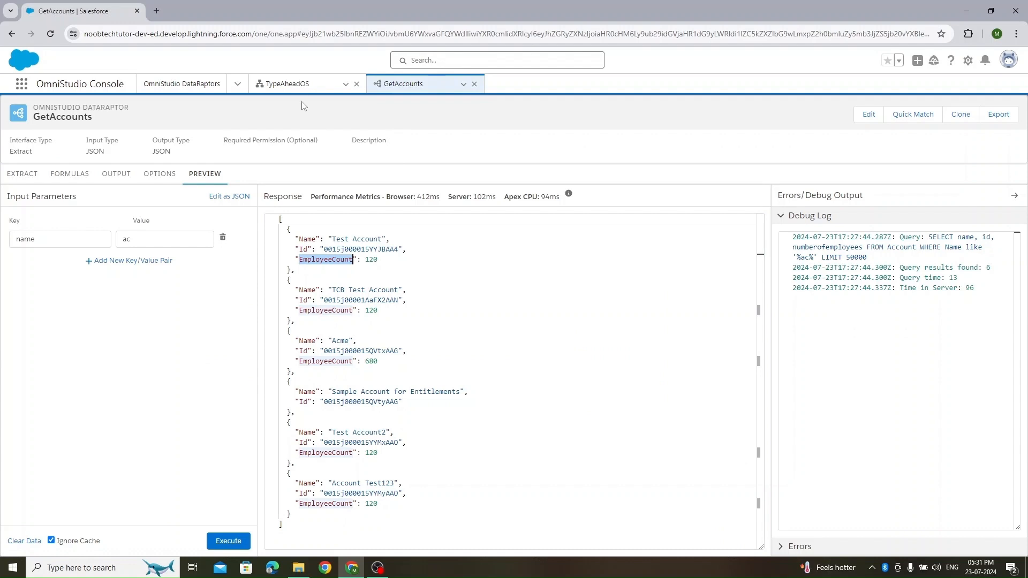
pyautogui.click(300, 84)
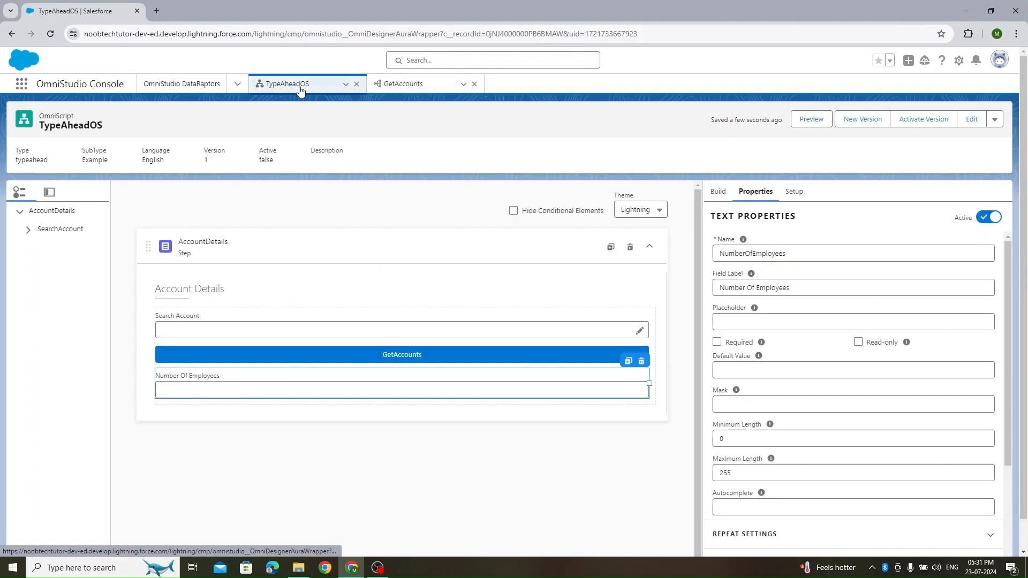
pyautogui.tripleClick(802, 281)
pyautogui.doubleClick(829, 253)
pyautogui.hotkey('ctrl', 'v')
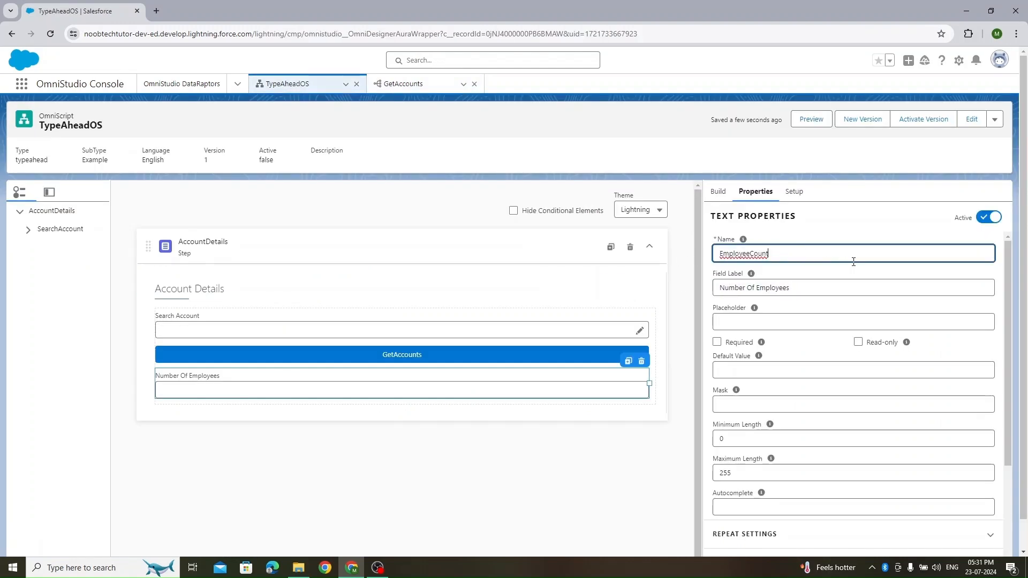
pyautogui.click(862, 190)
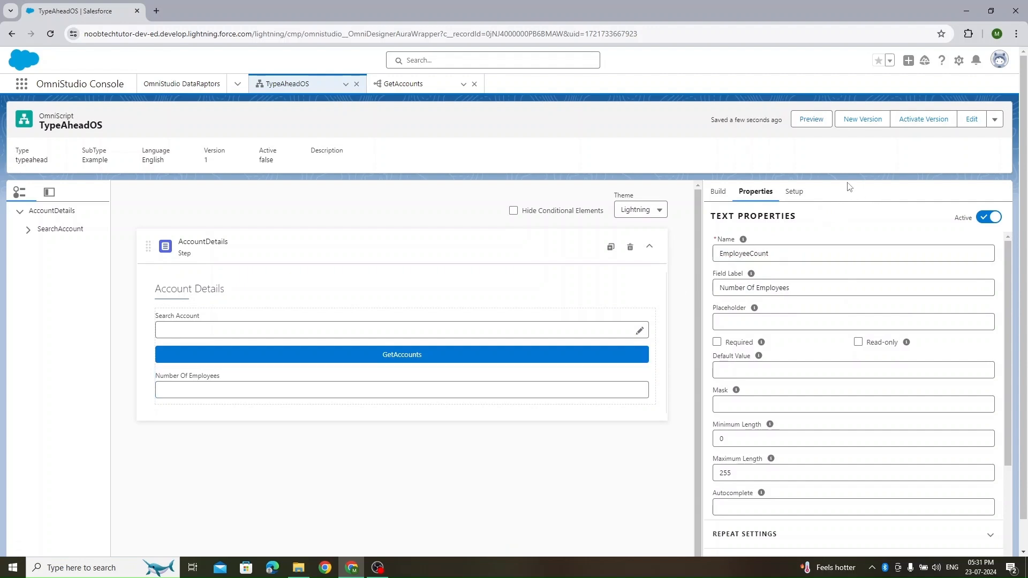
# Preview the renamed element by searching for "acme" and choosing Acme, and examine EmployeeCount in the data JSON.
pyautogui.click(810, 121)
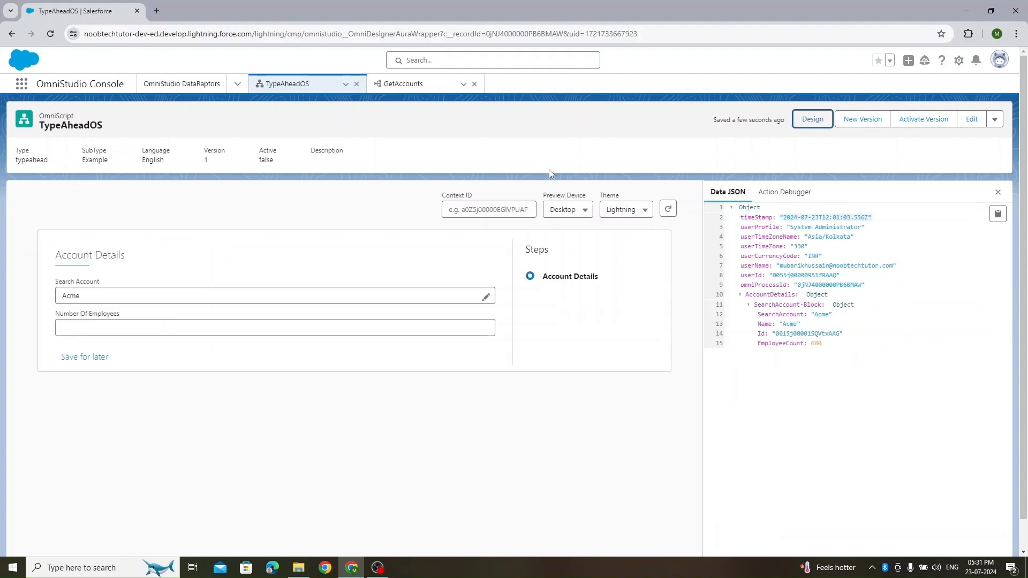
pyautogui.click(177, 294)
pyautogui.write('acme')
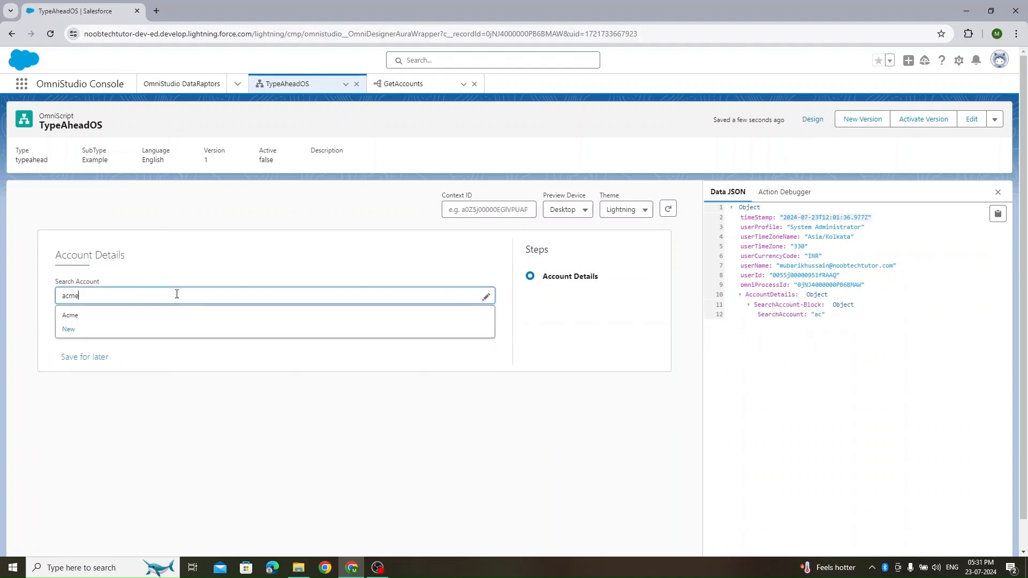
pyautogui.click(142, 317)
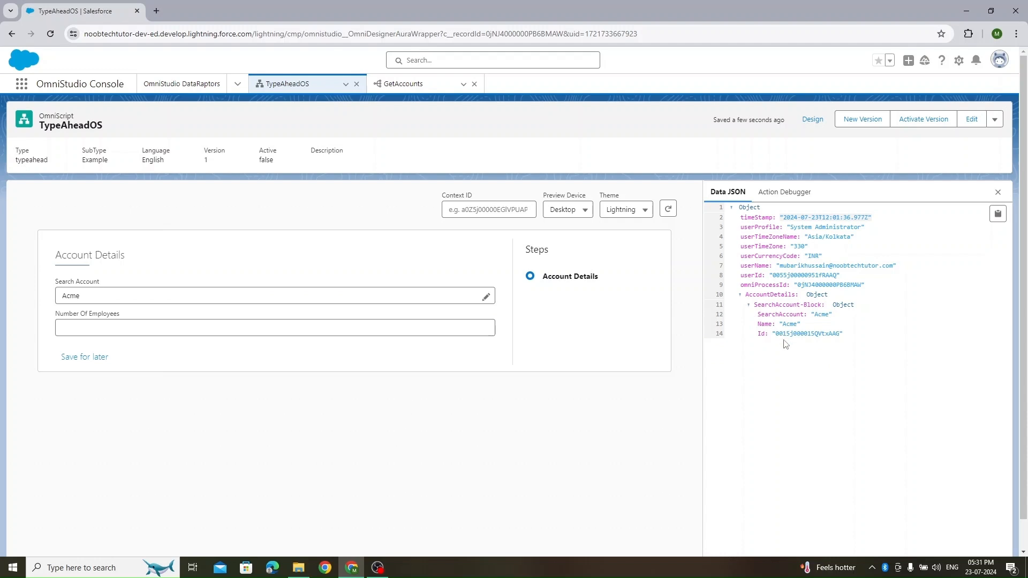
pyautogui.click(328, 329)
pyautogui.click(190, 297)
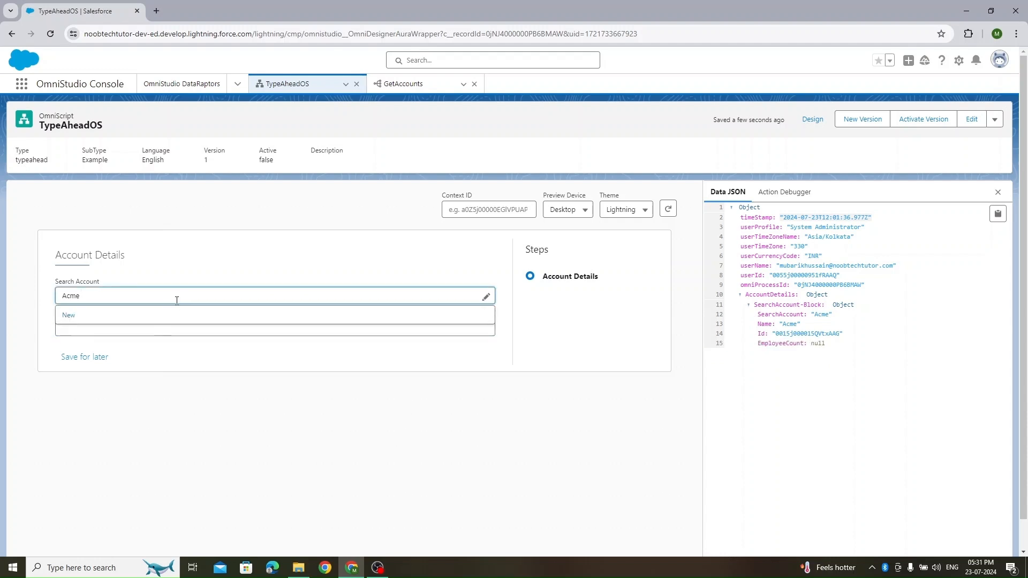
pyautogui.click(455, 399)
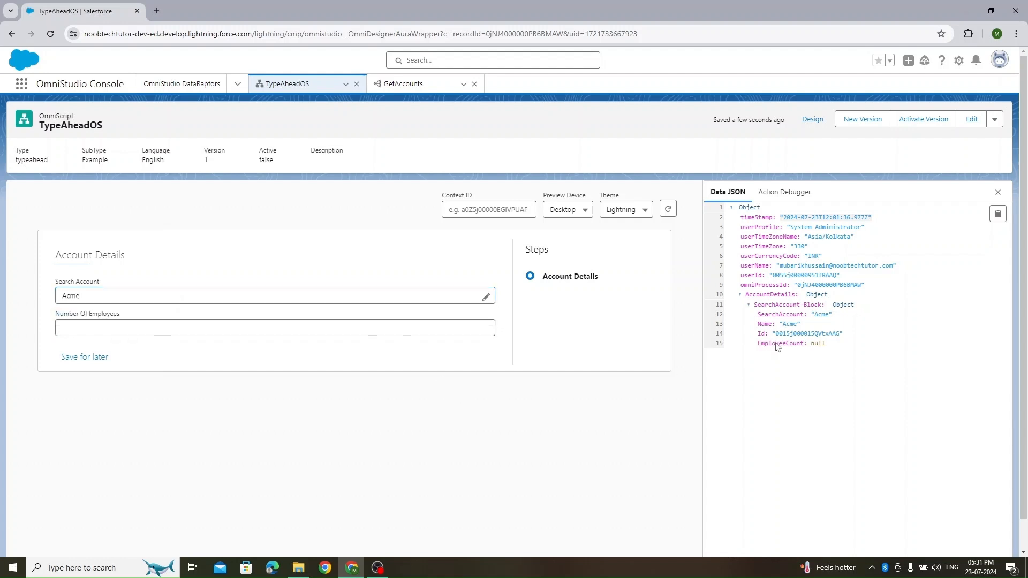
# Return to the OmniScript design and delete the Number Of Employees Text element from the SearchAccount block.
pyautogui.click(813, 118)
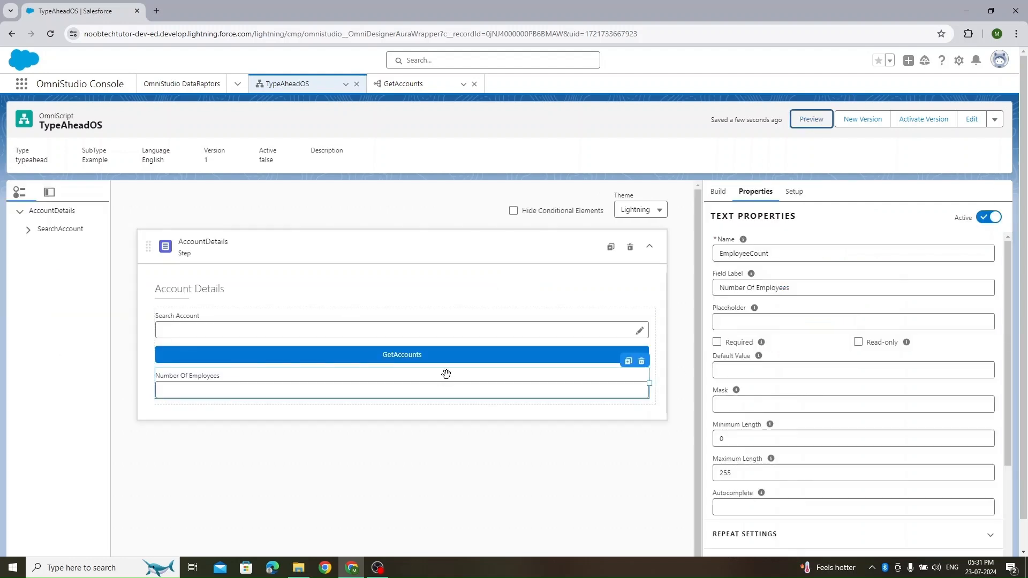
pyautogui.click(807, 254)
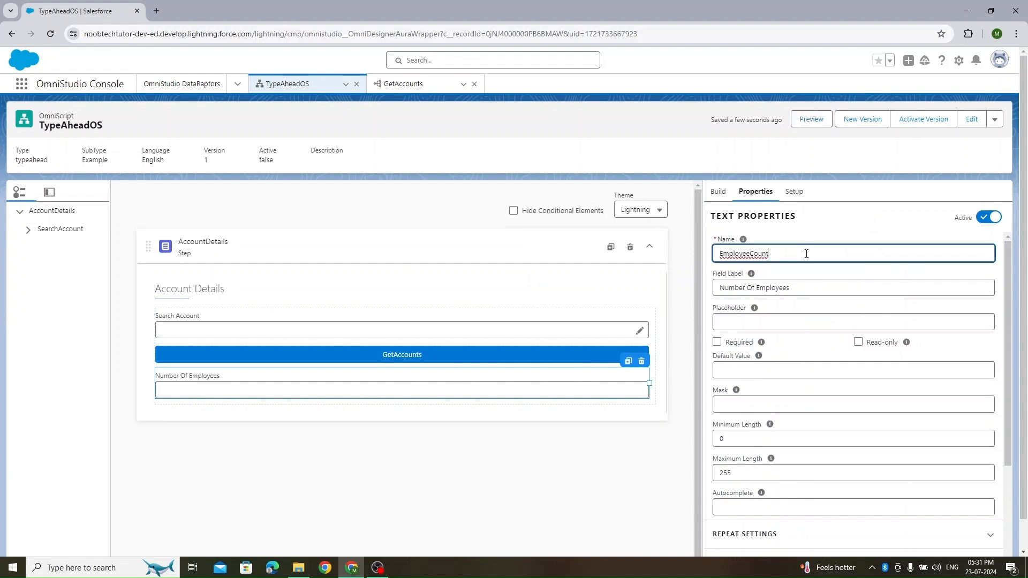
pyautogui.click(718, 192)
pyautogui.click(755, 192)
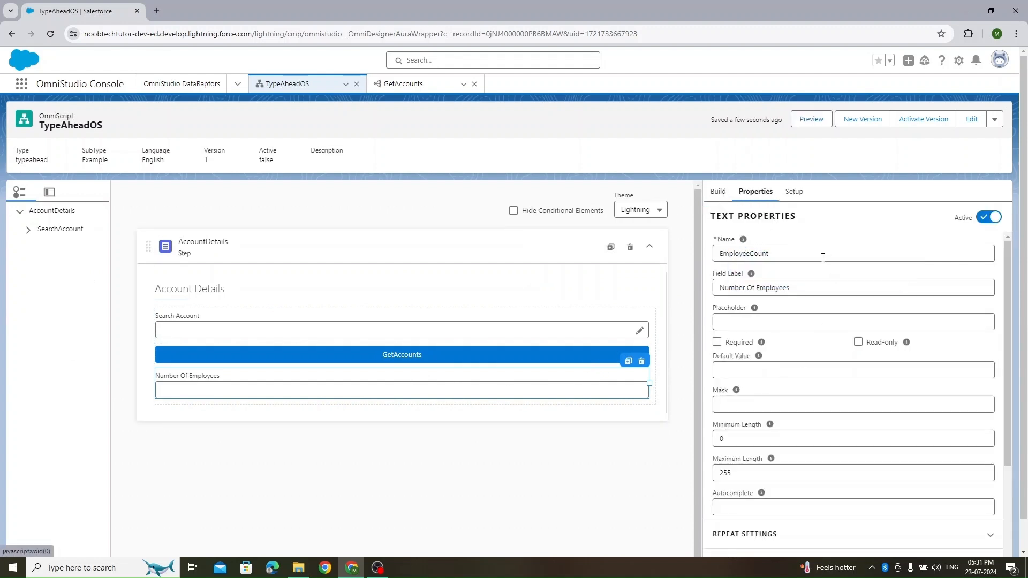
pyautogui.click(643, 361)
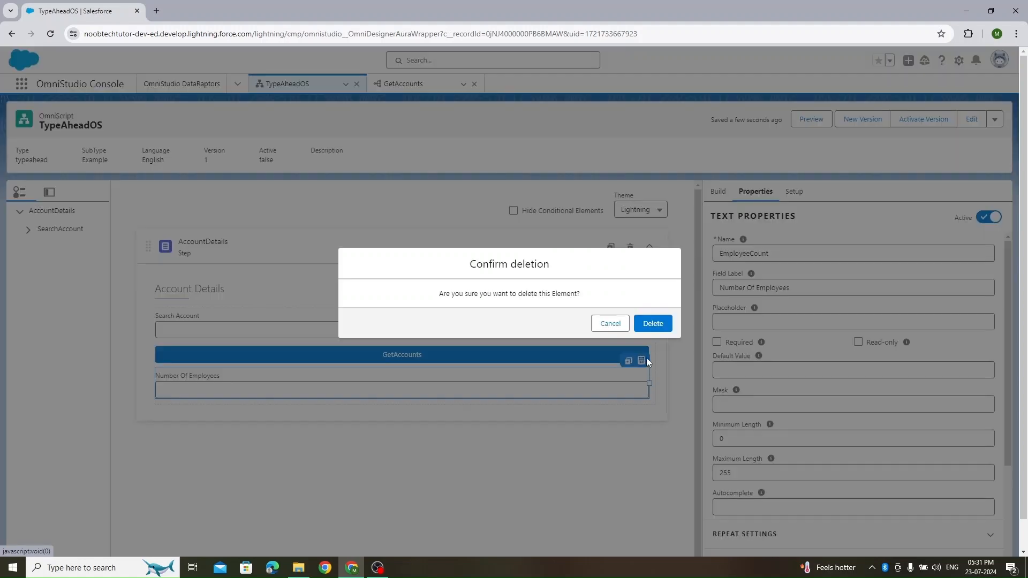
pyautogui.click(653, 324)
# Search the elements for "num" and add a Number input inside the SearchAccount block, below the GetAccounts action.
pyautogui.click(753, 217)
pyautogui.write('num')
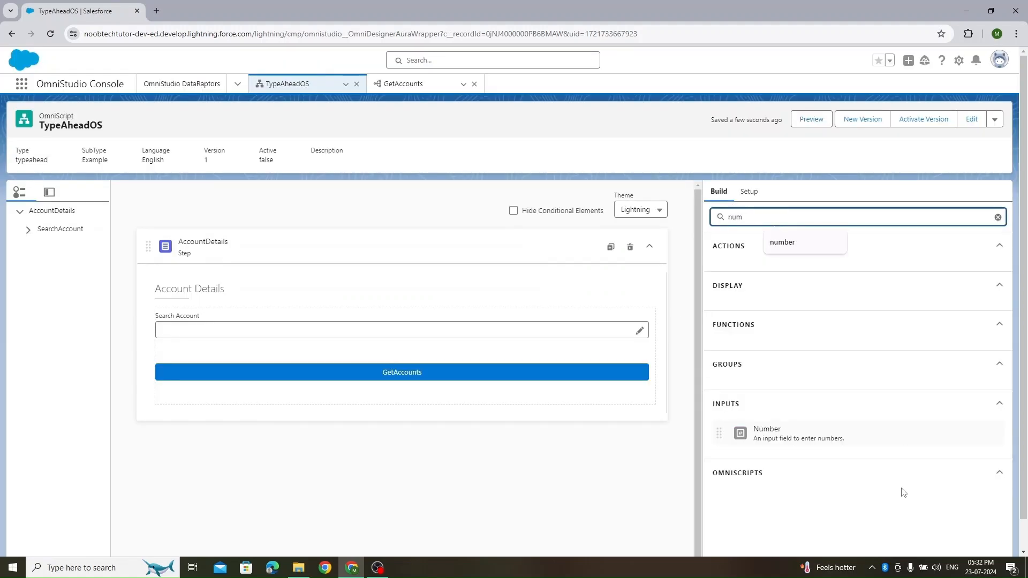
pyautogui.moveTo(827, 440); pyautogui.dragTo(532, 397)
# Name the new Number element EmployeeCount and set its field label to Employee Count.
pyautogui.hotkey('ctrl', 'v')
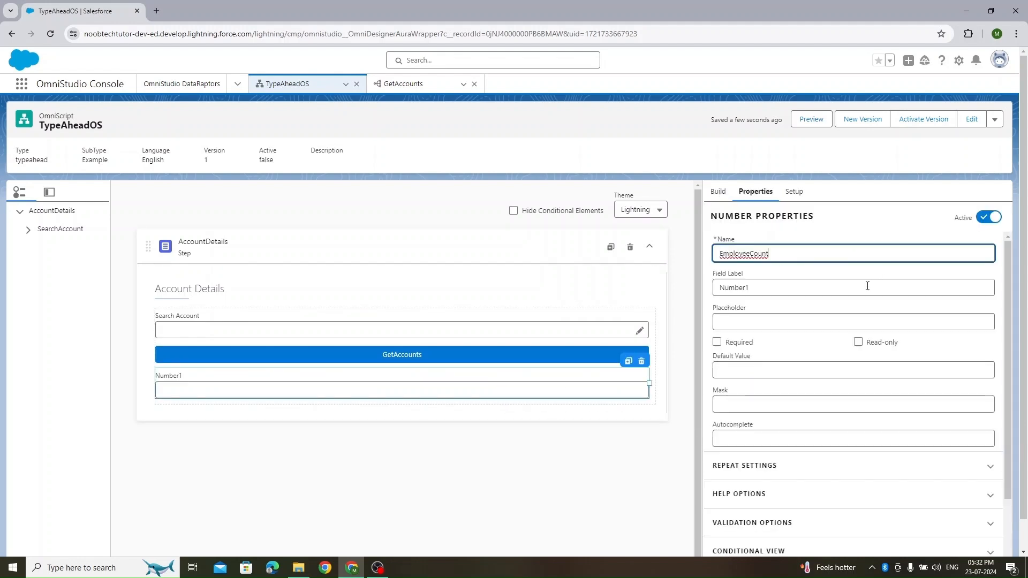
pyautogui.doubleClick(781, 291)
pyautogui.hotkey('ctrl', 'v')
pyautogui.click(752, 289)
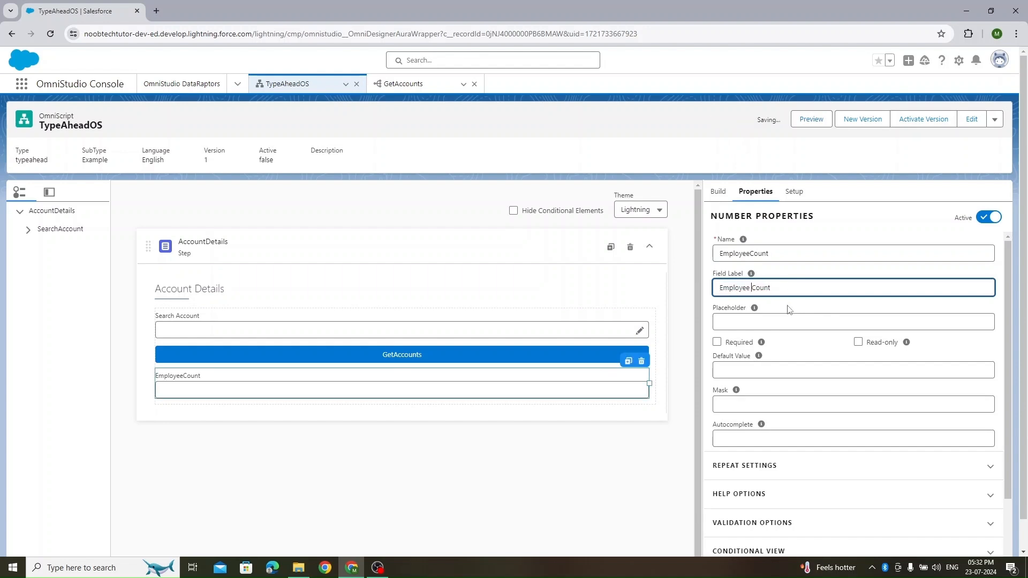
# Preview the OmniScript with the Employee Count field, searching accounts for "acm" and choosing Acme.
pyautogui.click(811, 119)
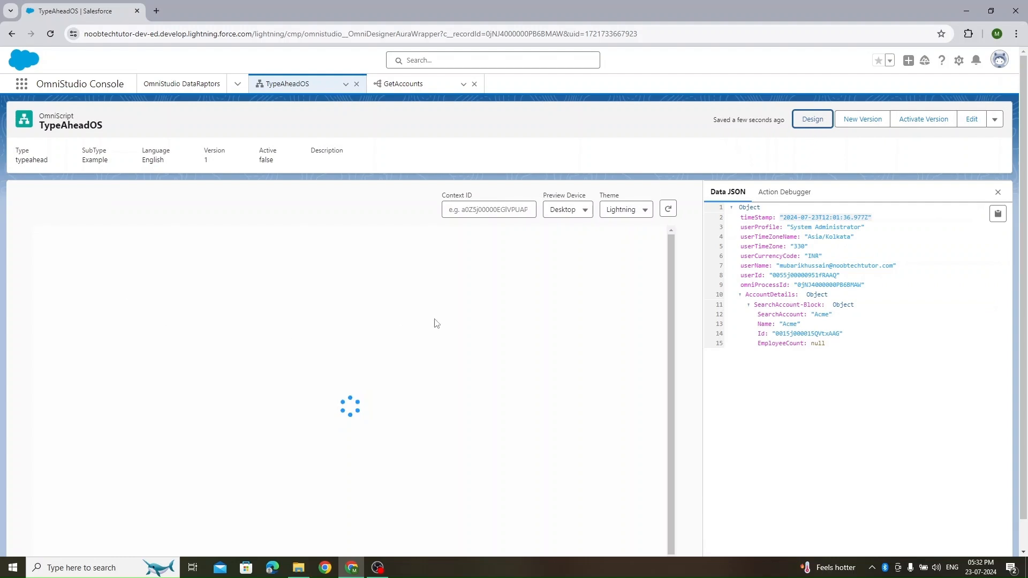
pyautogui.click(231, 301)
pyautogui.write('a')
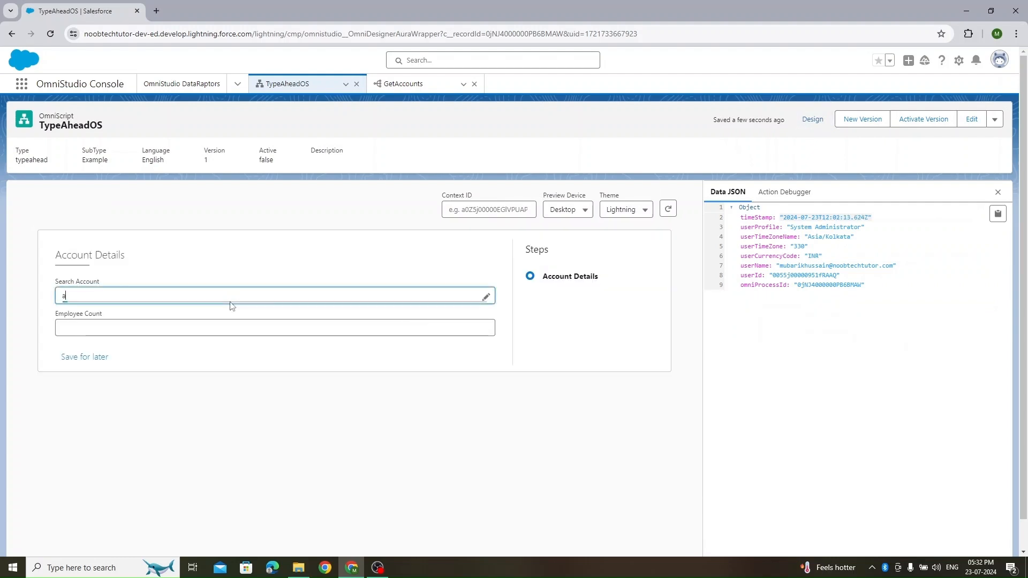
pyautogui.write('me')
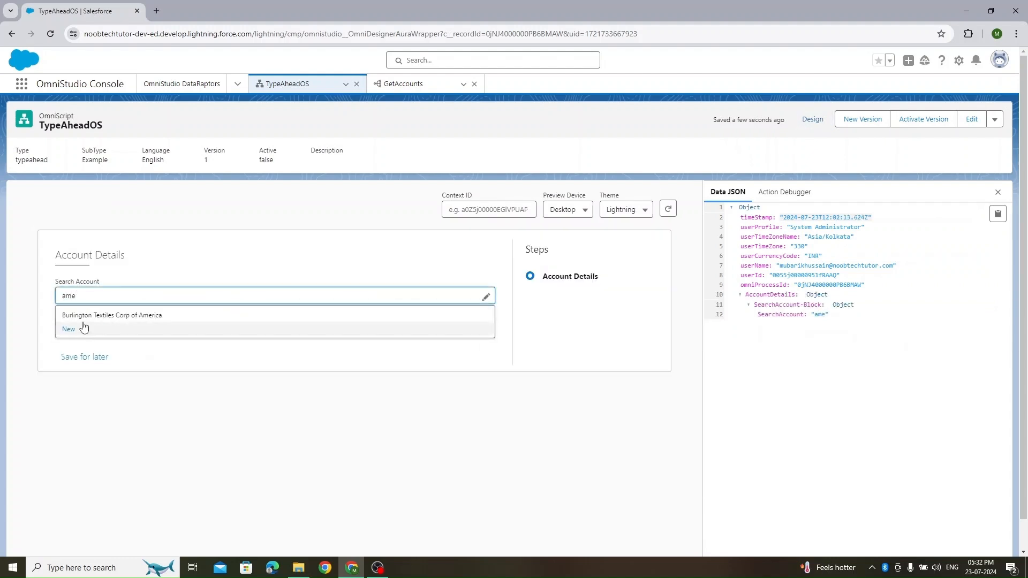
pyautogui.press('BackSpace')
pyautogui.press('BackSpace')
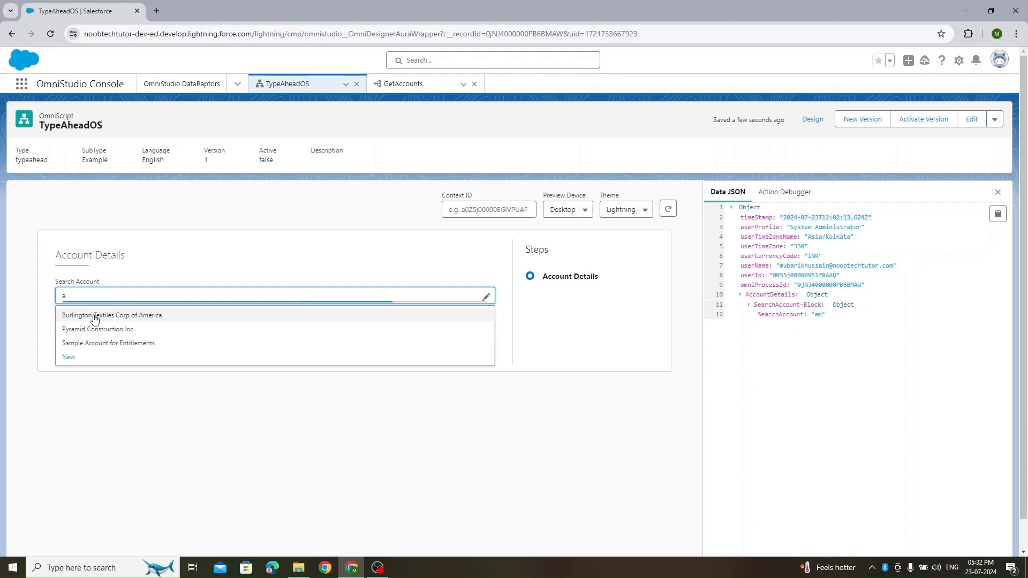
pyautogui.write('cm')
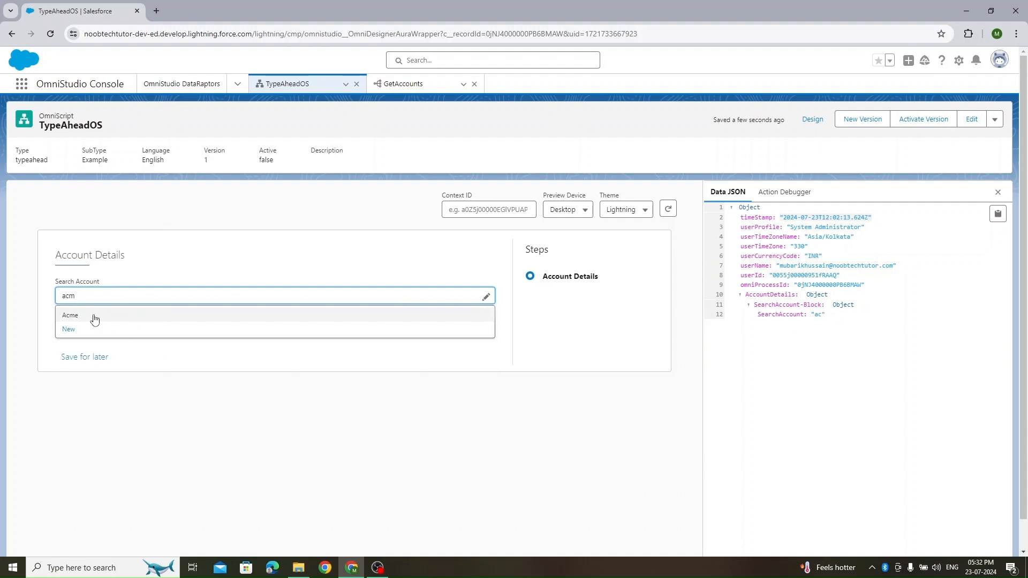
pyautogui.click(94, 318)
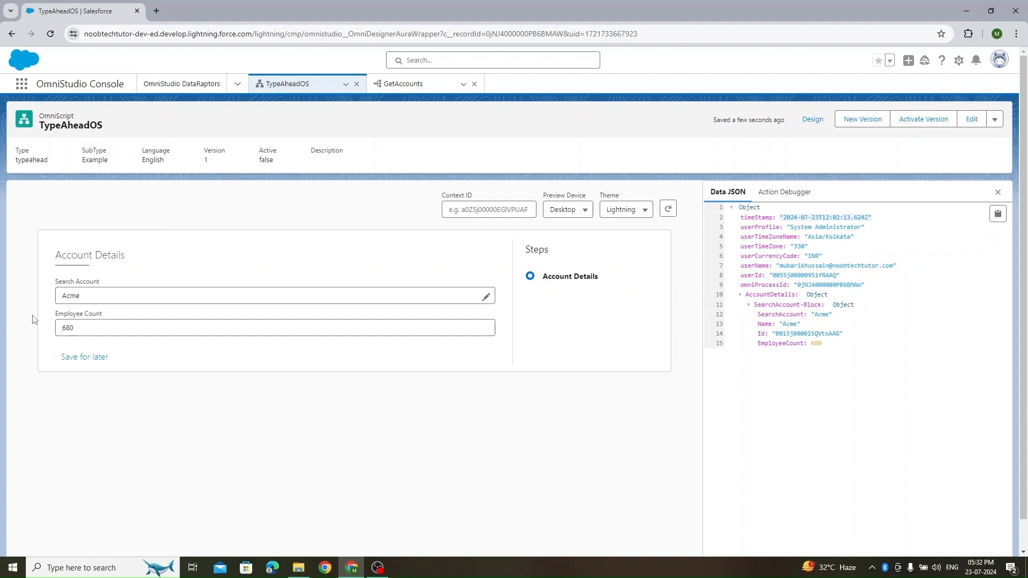
# Add an output mapping to the GetAccounts DataRaptor with the extract JSON path Accounts:AnnualRevenue.
pyautogui.click(420, 86)
pyautogui.click(121, 175)
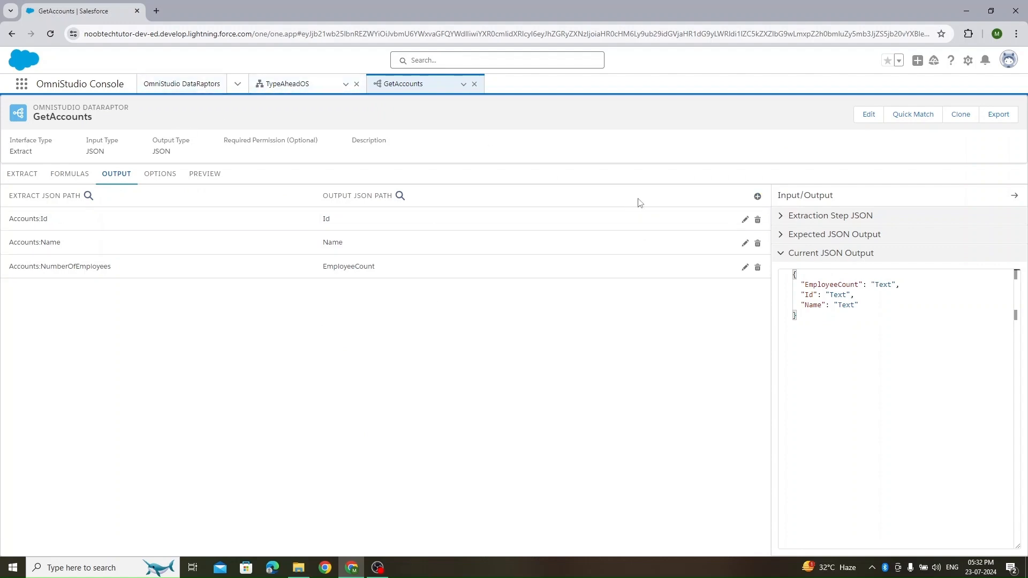
pyautogui.click(757, 197)
pyautogui.click(76, 301)
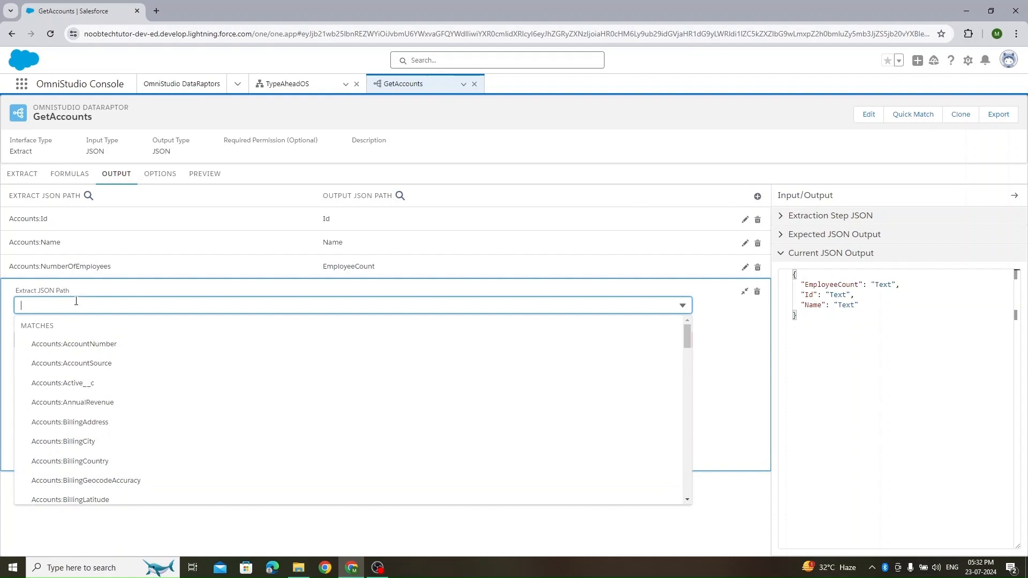
pyautogui.scroll(-1, 166, 391)
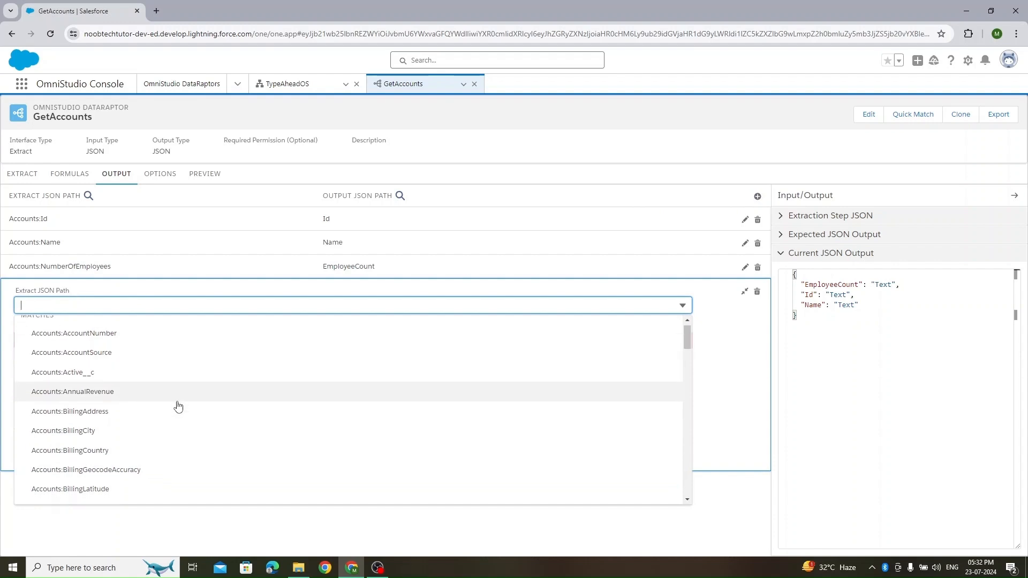
pyautogui.click(124, 352)
# Set the output JSON path of the Accounts:AnnualRevenue mapping to the new value "Annual Revenue".
pyautogui.moveTo(106, 231); pyautogui.dragTo(4, 252)
pyautogui.click(55, 270)
pyautogui.write('EmployeeCount')
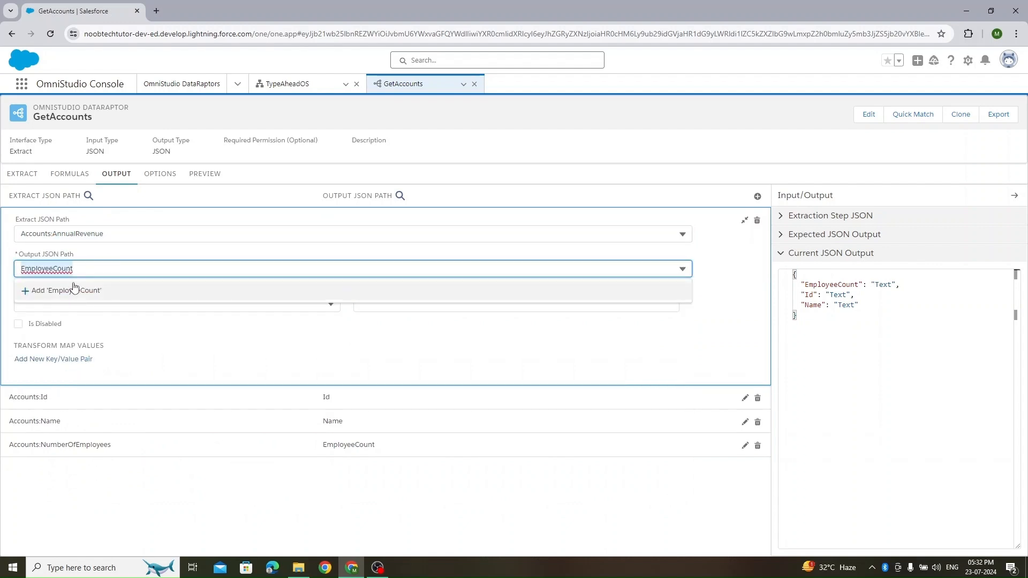
pyautogui.moveTo(117, 230); pyautogui.dragTo(58, 234)
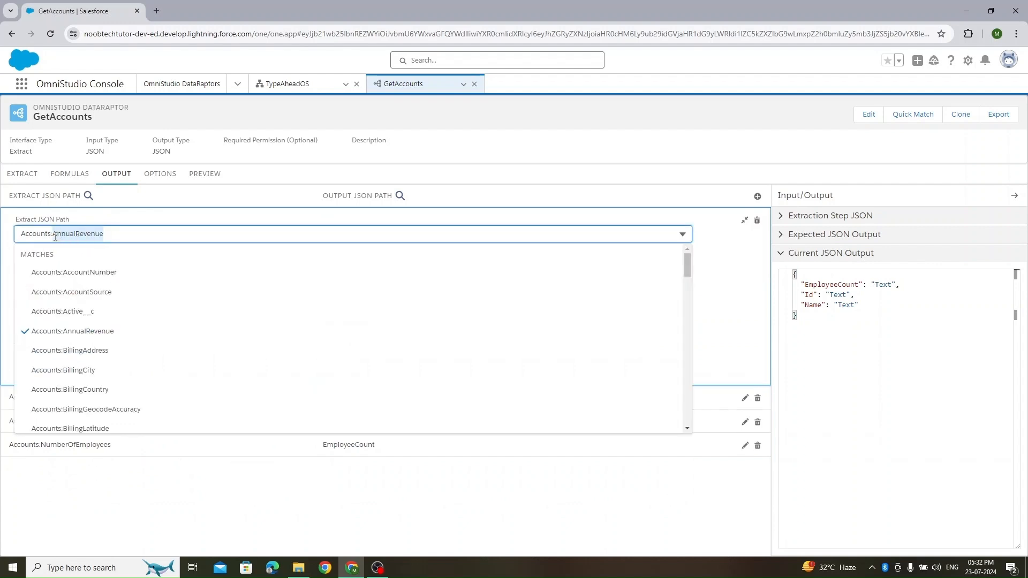
pyautogui.hotkey('ctrl', 'c')
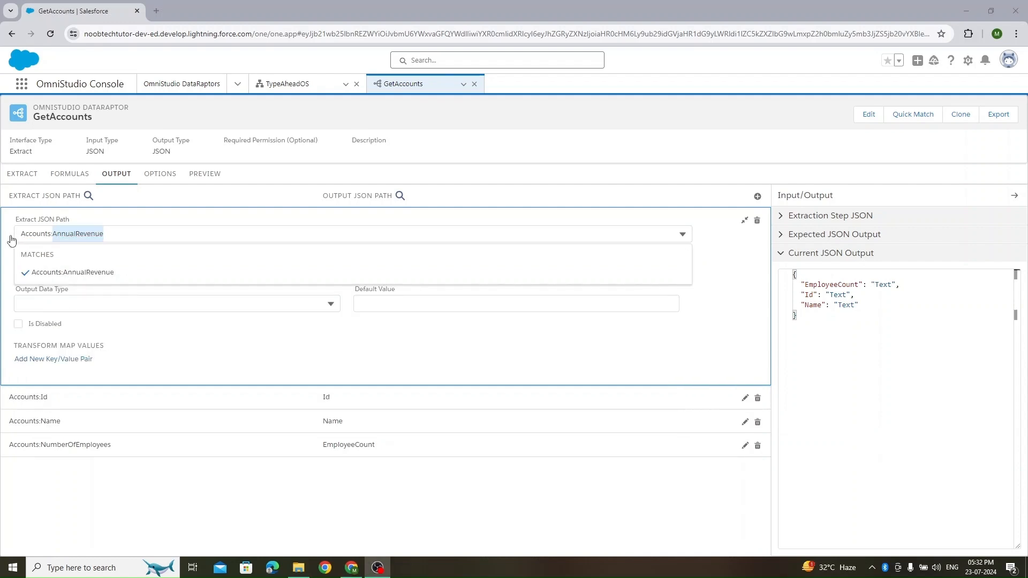
pyautogui.click(11, 241)
pyautogui.doubleClick(88, 271)
pyautogui.hotkey('ctrl', 'v')
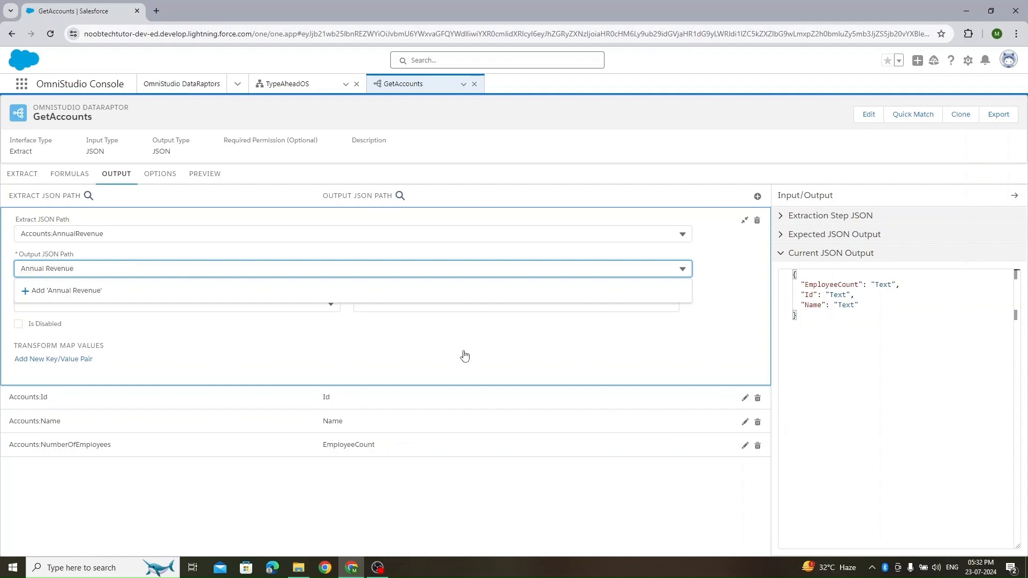
pyautogui.click(259, 296)
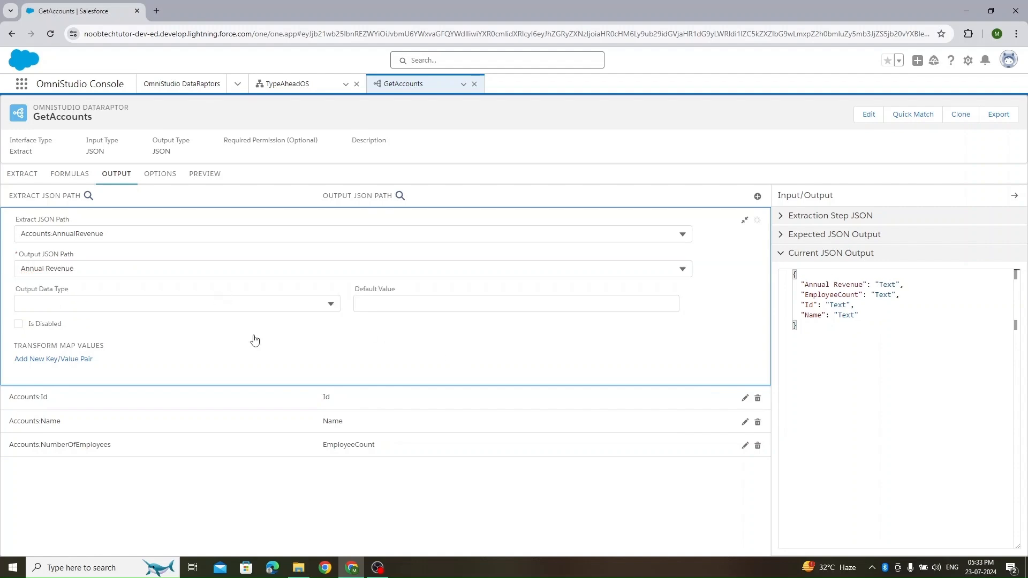
# Execute the GetAccounts preview with name "ac" and examine the Annual Revenue entries in the response.
pyautogui.click(204, 173)
pyautogui.click(225, 541)
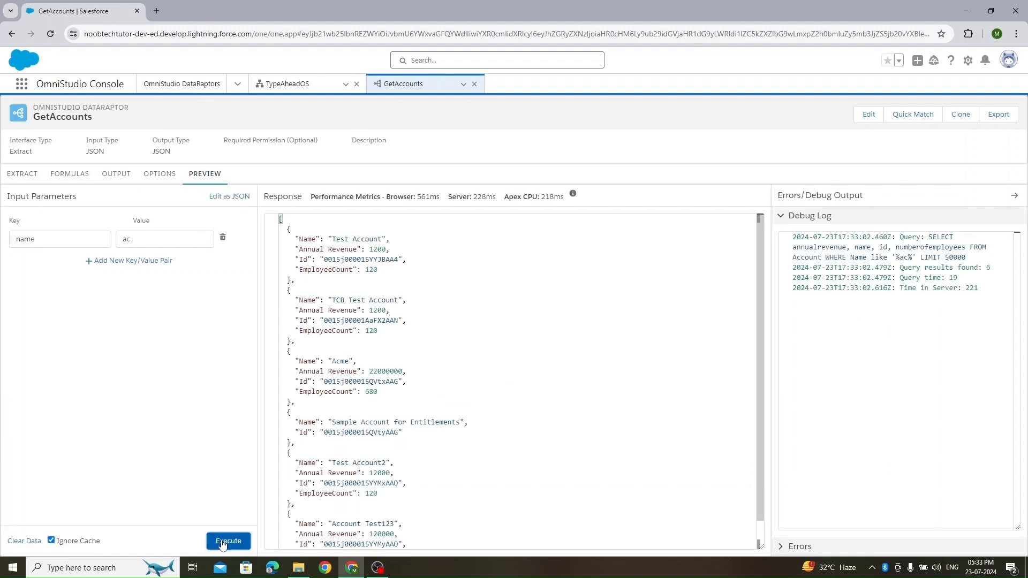
pyautogui.scroll(-2, 492, 329)
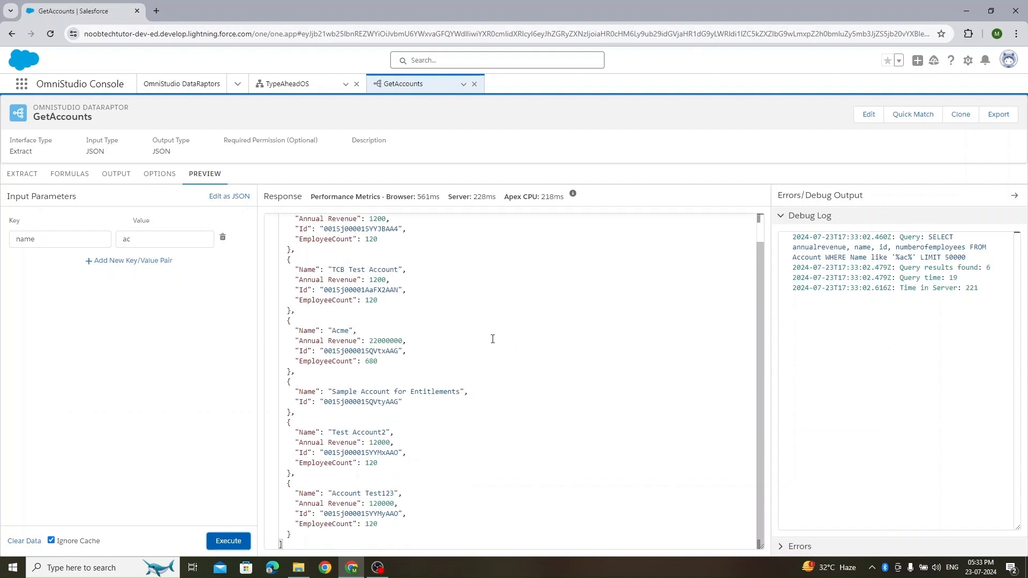
pyautogui.scroll(2, 493, 368)
pyautogui.moveTo(390, 310); pyautogui.dragTo(294, 310)
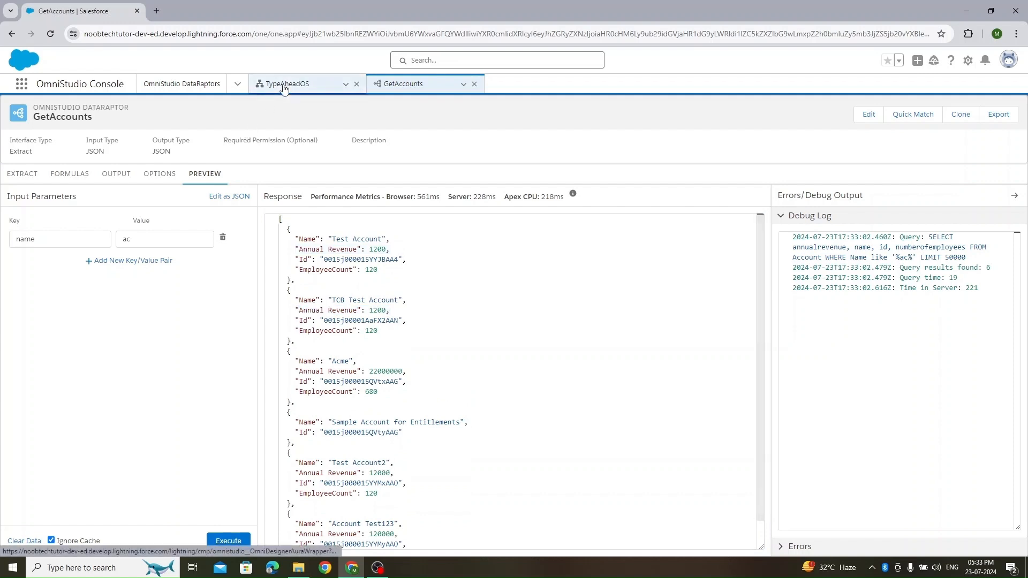
# In the TypeAheadOS design, shrink the Employee Count field to half width and duplicate it alongside.
pyautogui.click(288, 84)
pyautogui.click(814, 120)
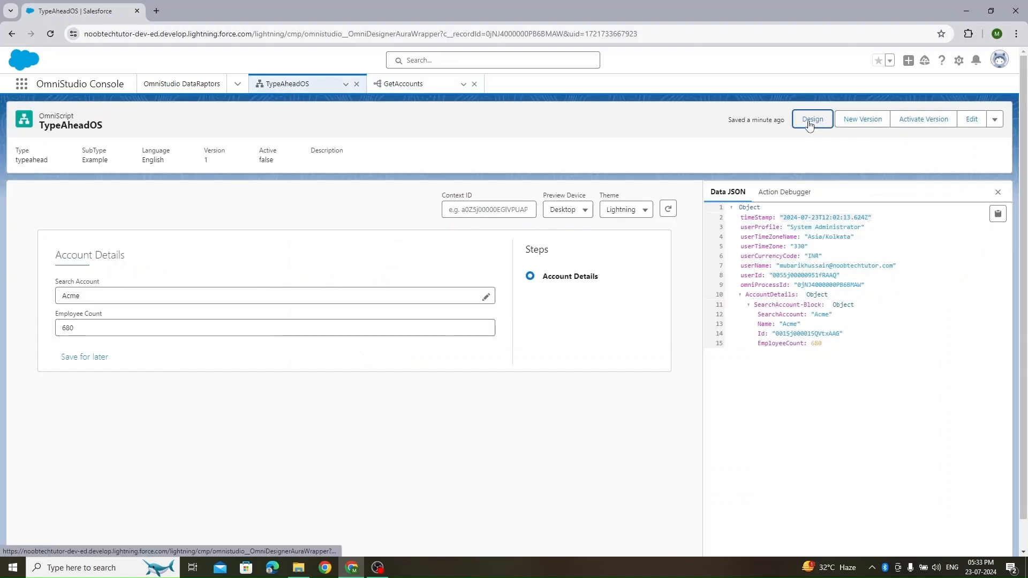
pyautogui.moveTo(650, 388); pyautogui.dragTo(399, 385)
pyautogui.click(379, 363)
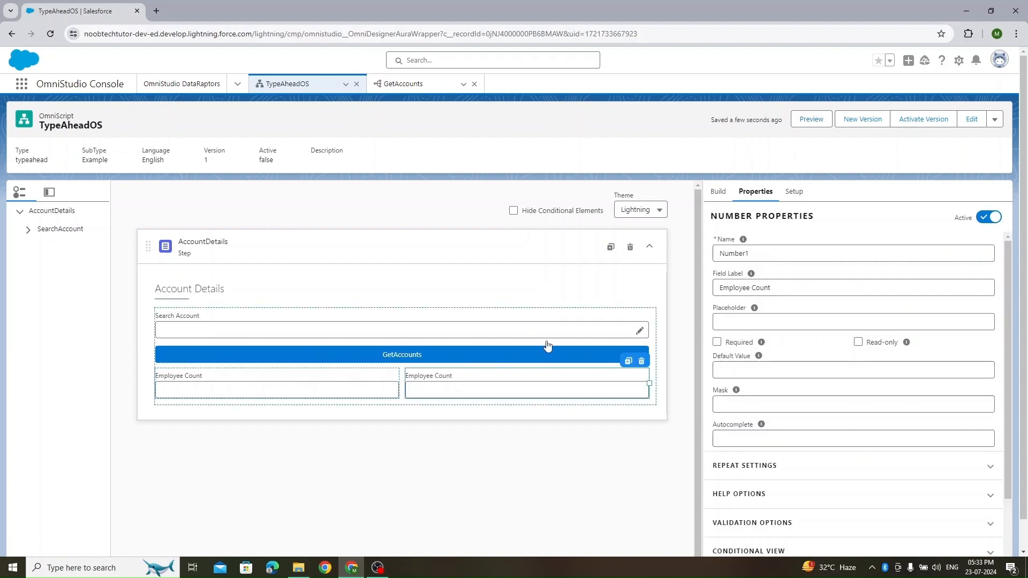
# Name the duplicated Number element AnnualRevenue and set its field label to Annual Revenue.
pyautogui.doubleClick(730, 255)
pyautogui.write('AnnualRevenue')
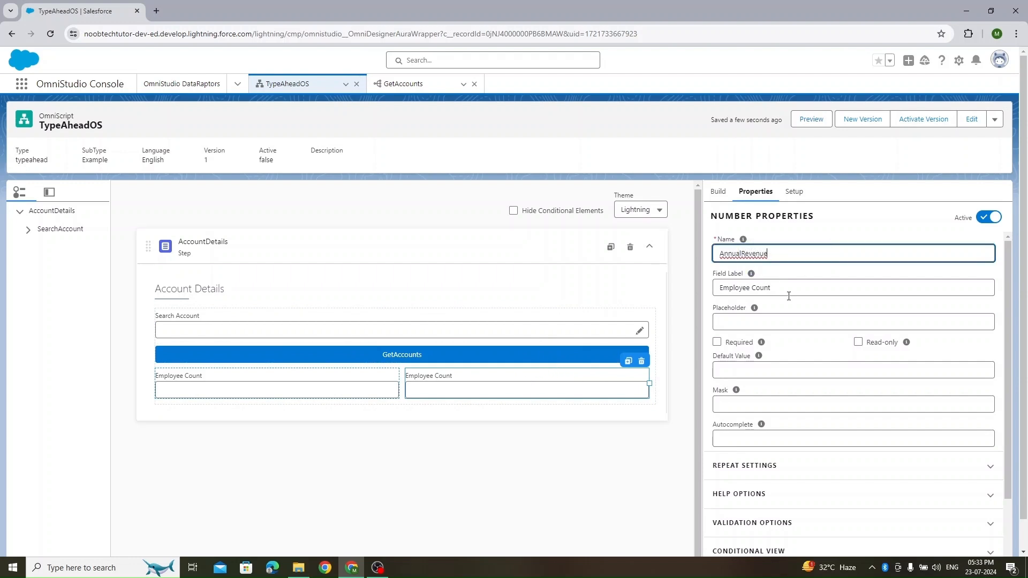
pyautogui.tripleClick(782, 288)
pyautogui.hotkey('ctrl', 'v')
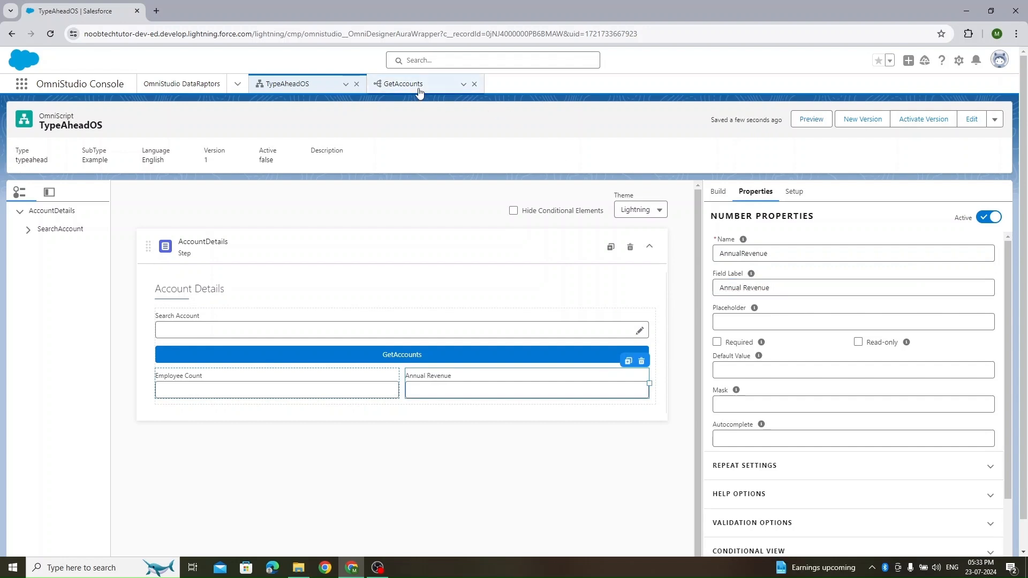
# Change the output JSON path of the Accounts:AnnualRevenue mapping in GetAccounts to AnnualRevenue, without a space.
pyautogui.click(403, 84)
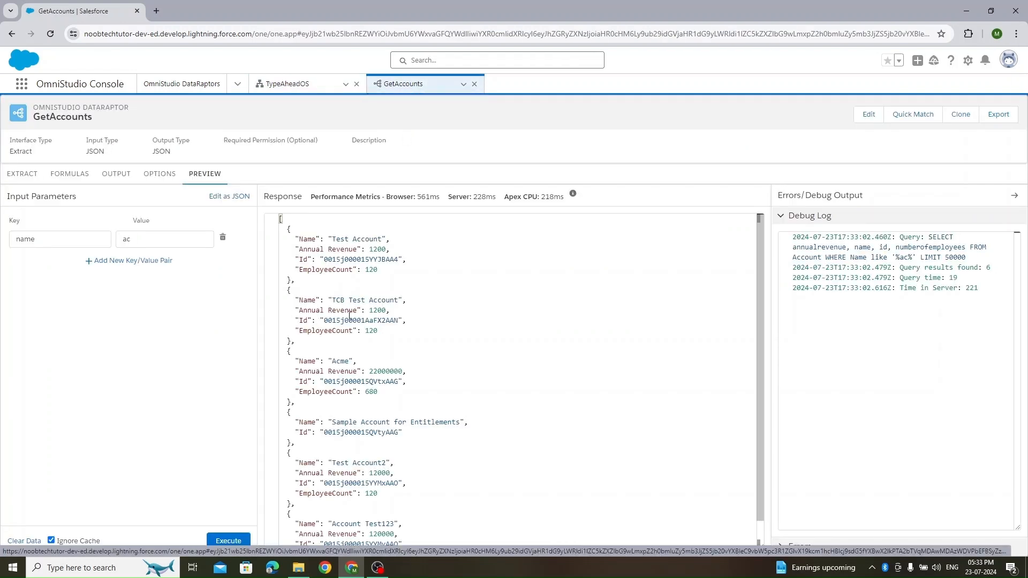
pyautogui.click(114, 175)
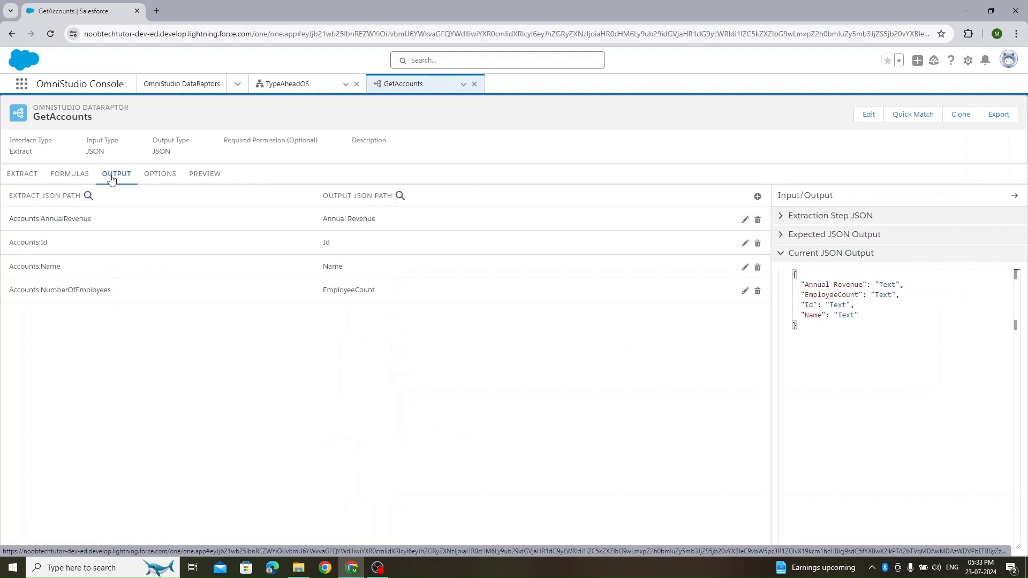
pyautogui.click(385, 220)
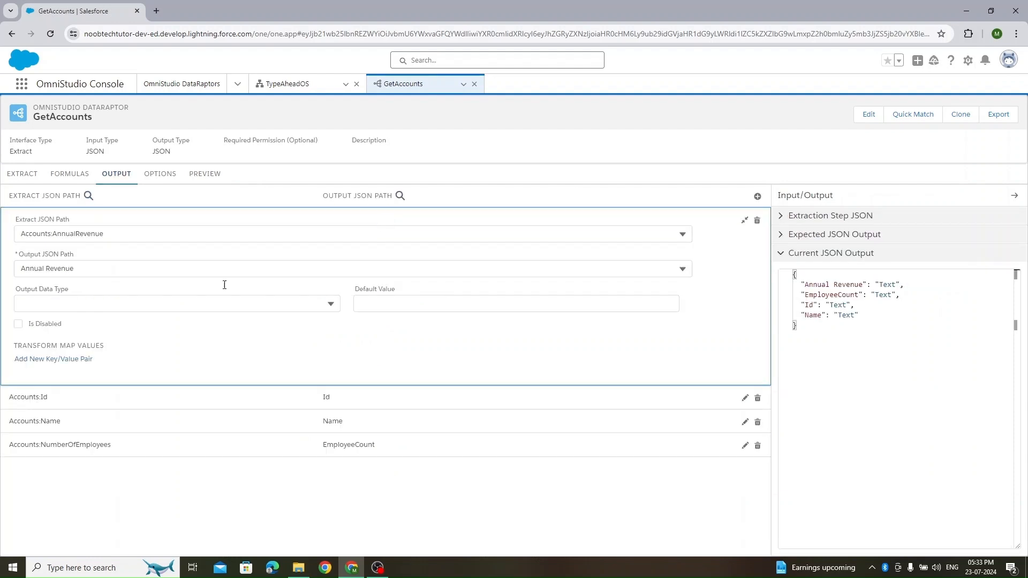
pyautogui.click(48, 269)
pyautogui.press('BackSpace')
pyautogui.hotkey('ctrl', 'a')
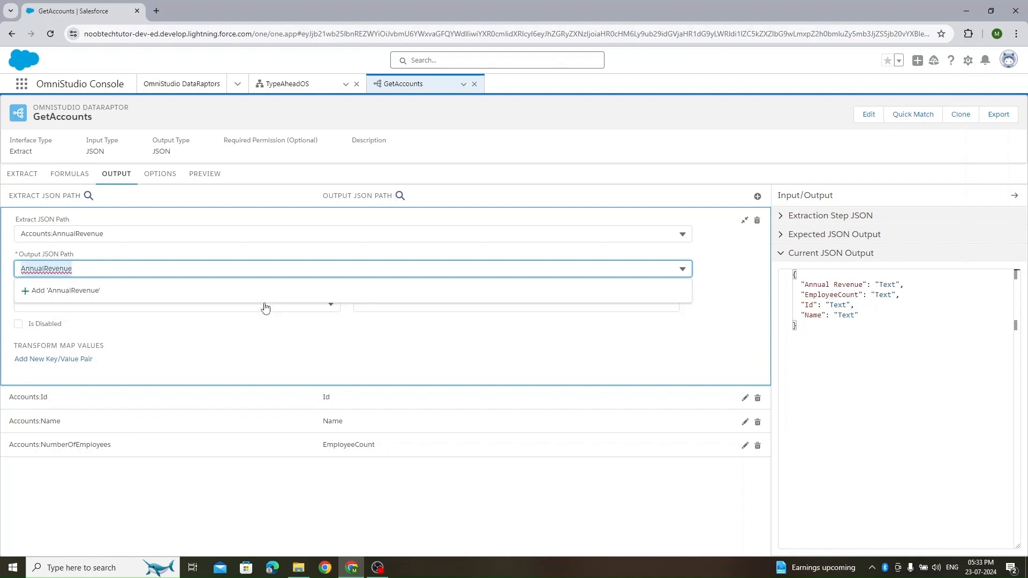
pyautogui.click(131, 291)
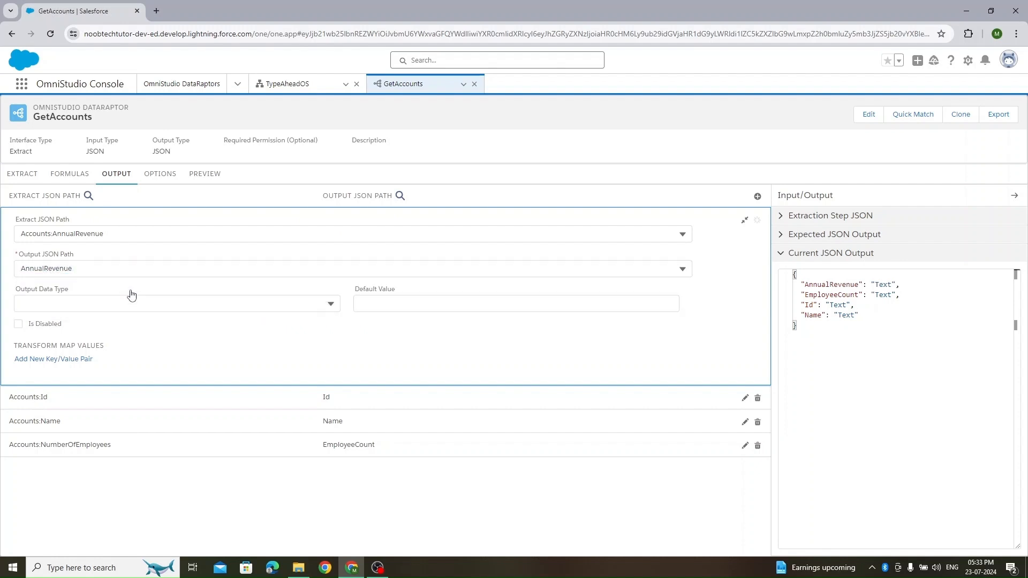
# Check the AnnualRevenue element's name in the OmniScript against the GetAccounts response by executing its preview again with name "ac".
pyautogui.click(334, 88)
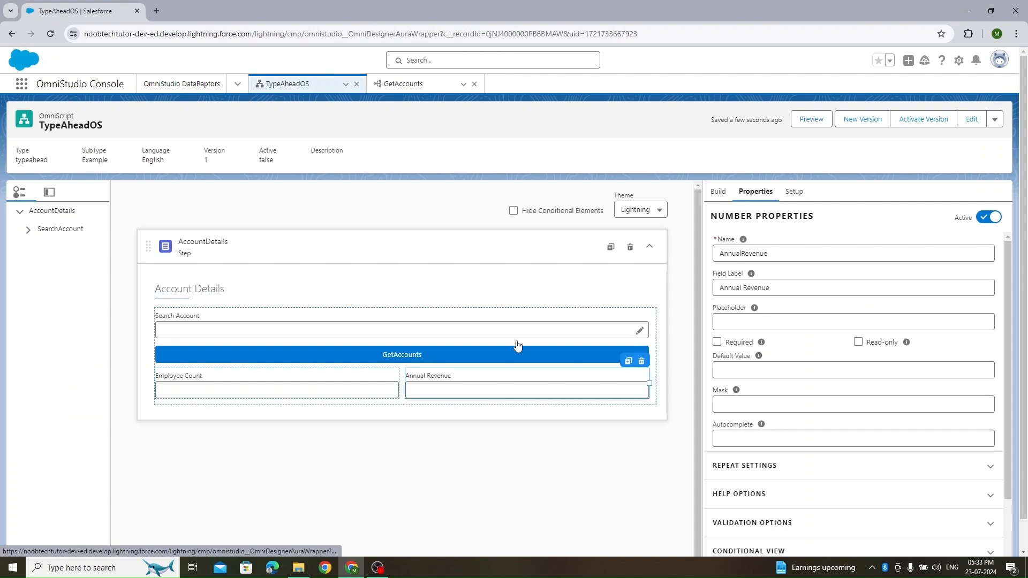
pyautogui.click(822, 248)
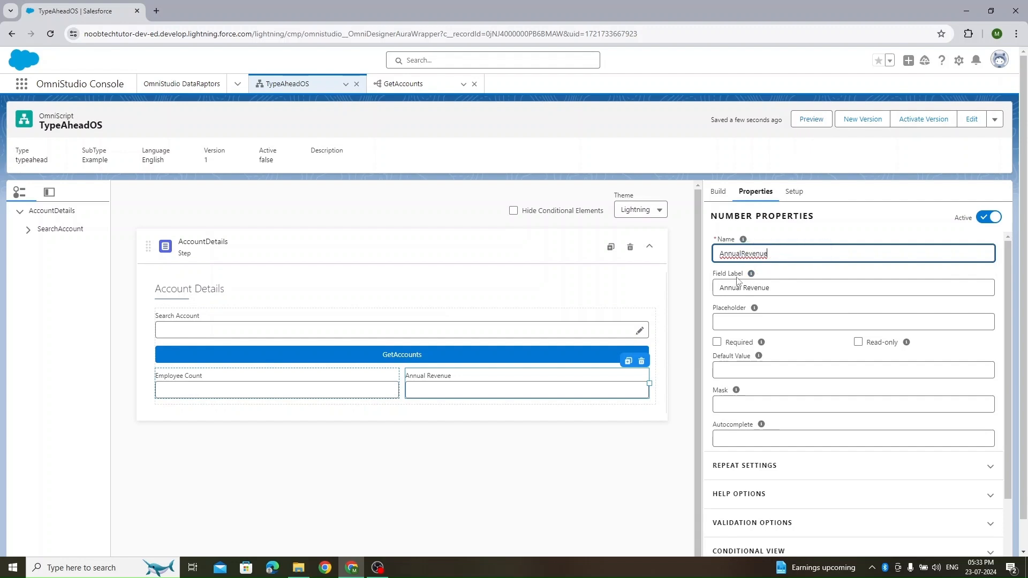
pyautogui.click(406, 84)
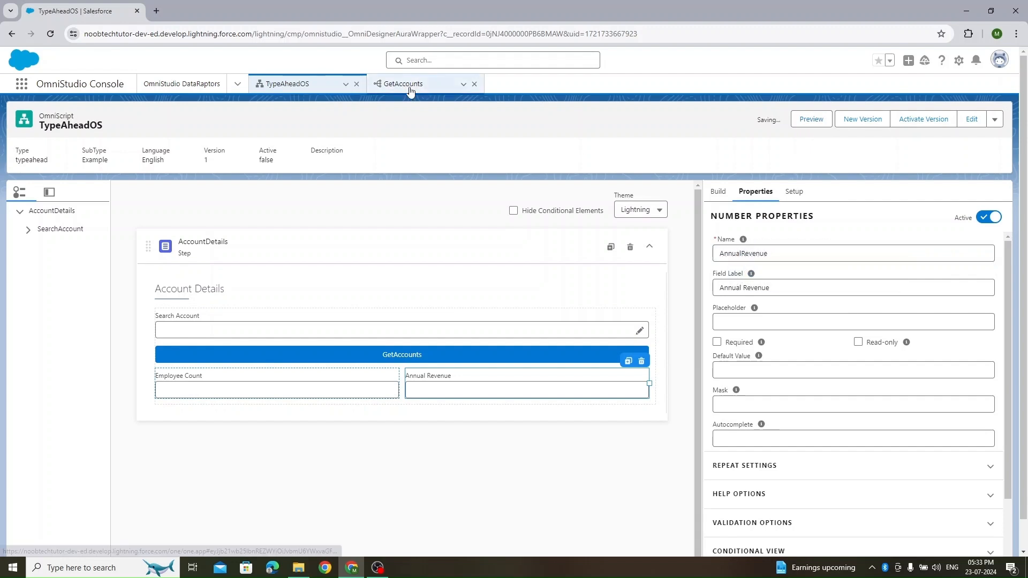
pyautogui.click(204, 174)
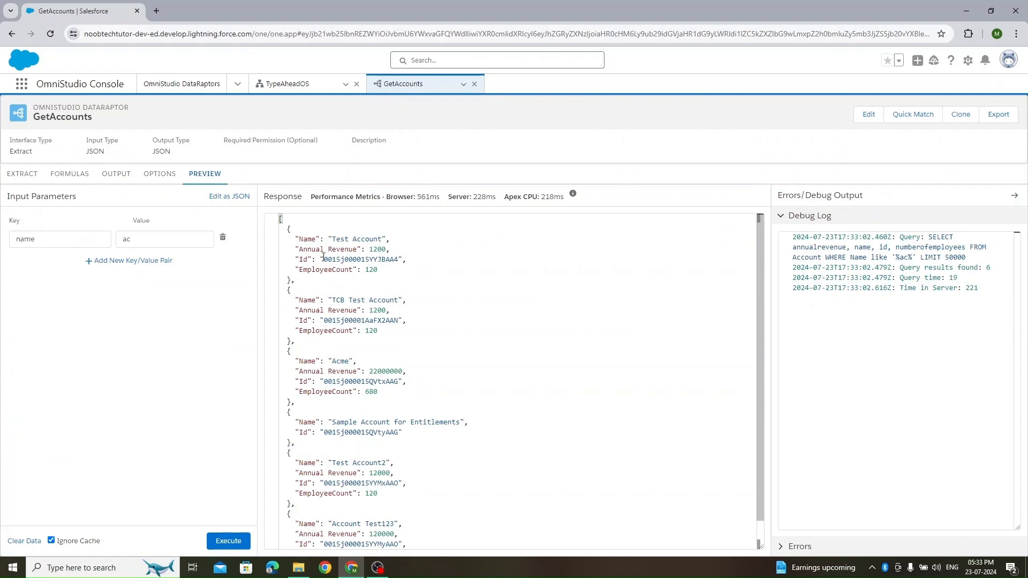
pyautogui.click(228, 541)
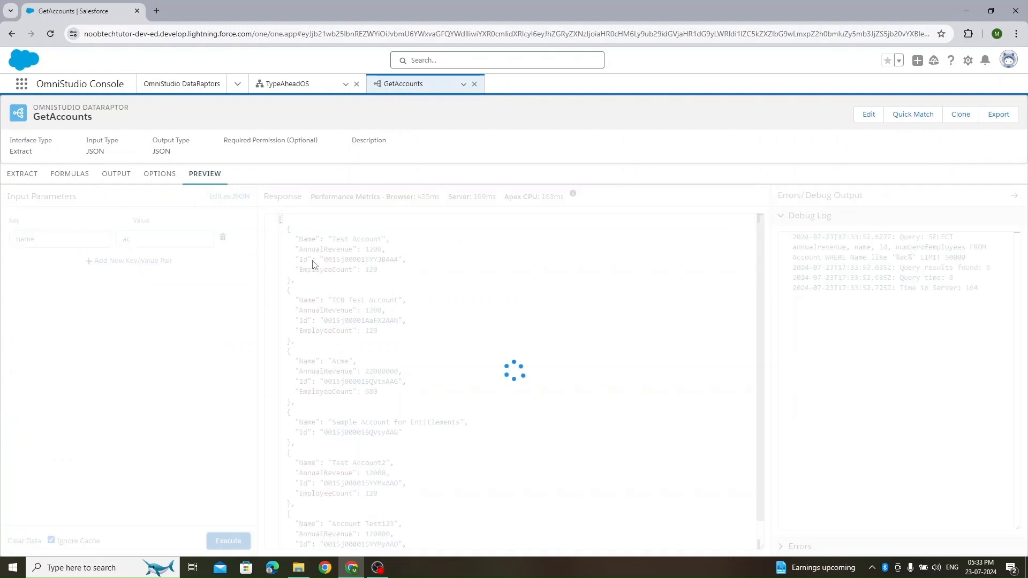
pyautogui.doubleClick(300, 250)
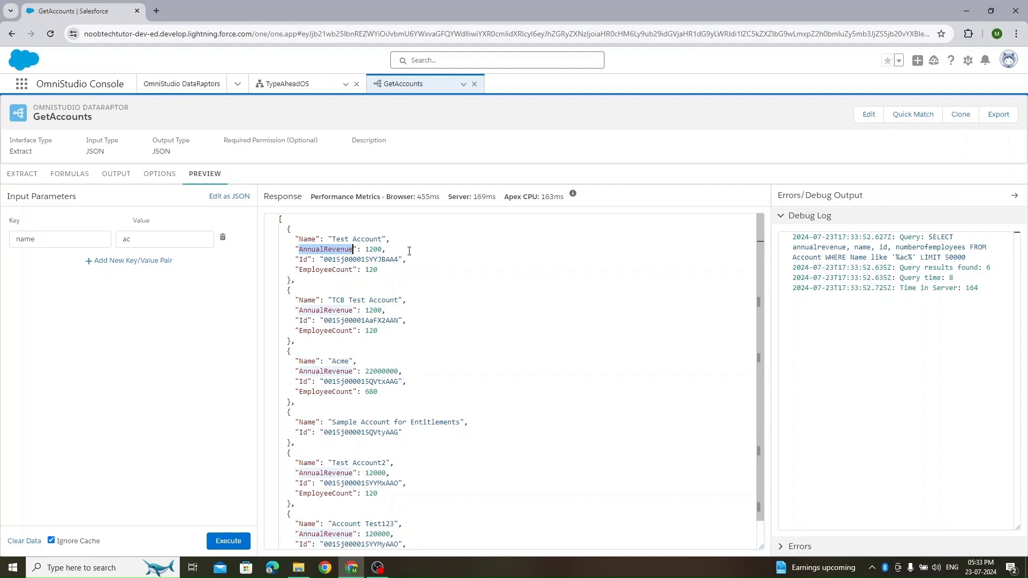
# Preview the OmniScript with both number fields by searching for "acme" and choosing Acme.
pyautogui.click(301, 87)
pyautogui.click(812, 119)
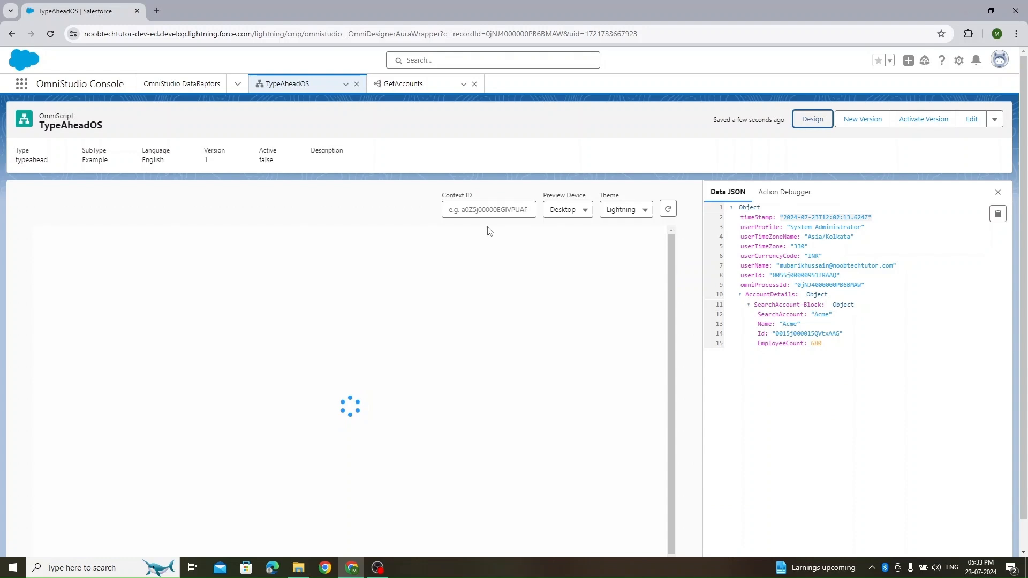
pyautogui.click(223, 295)
pyautogui.write('acme')
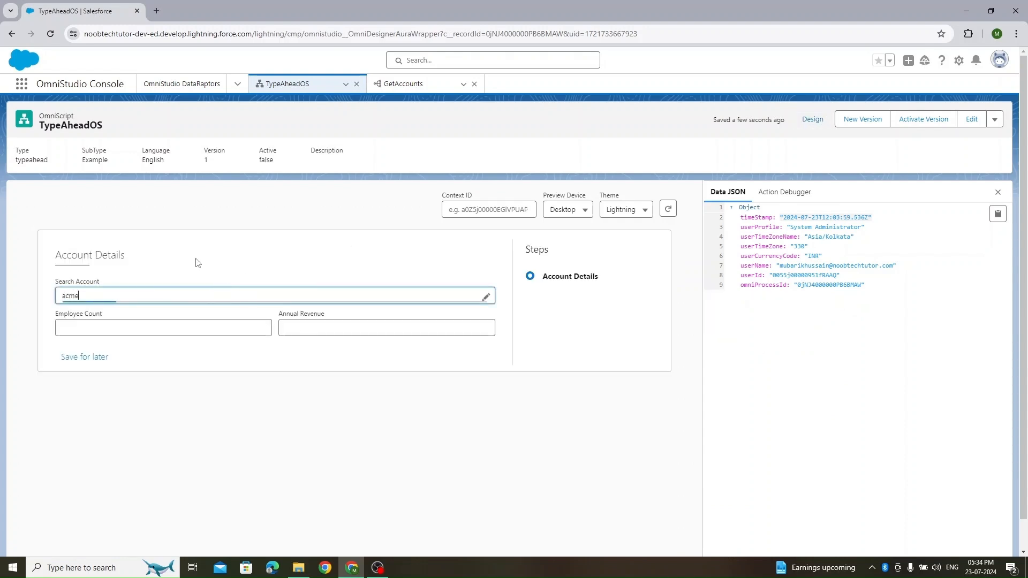
pyautogui.click(121, 321)
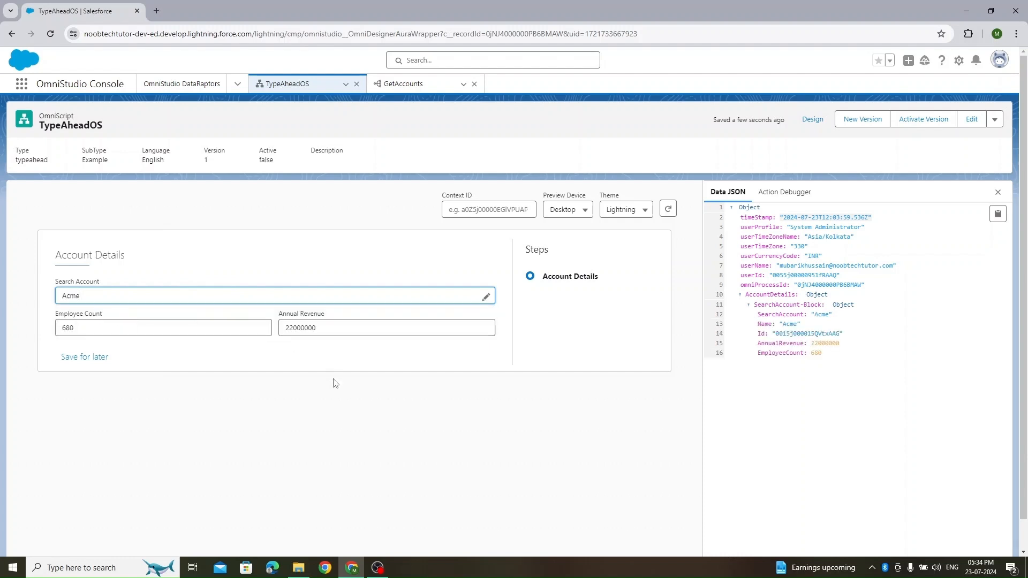
# Test the type-ahead in the preview by searching accounts for "acc" and choosing TCB Test Account.
pyautogui.moveTo(105, 303); pyautogui.dragTo(24, 295)
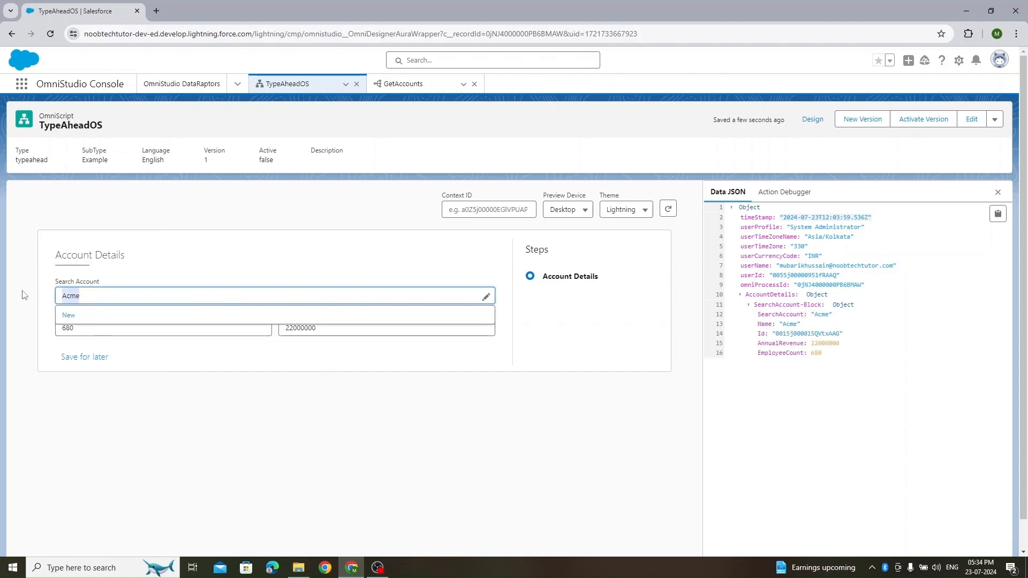
pyautogui.write('acc')
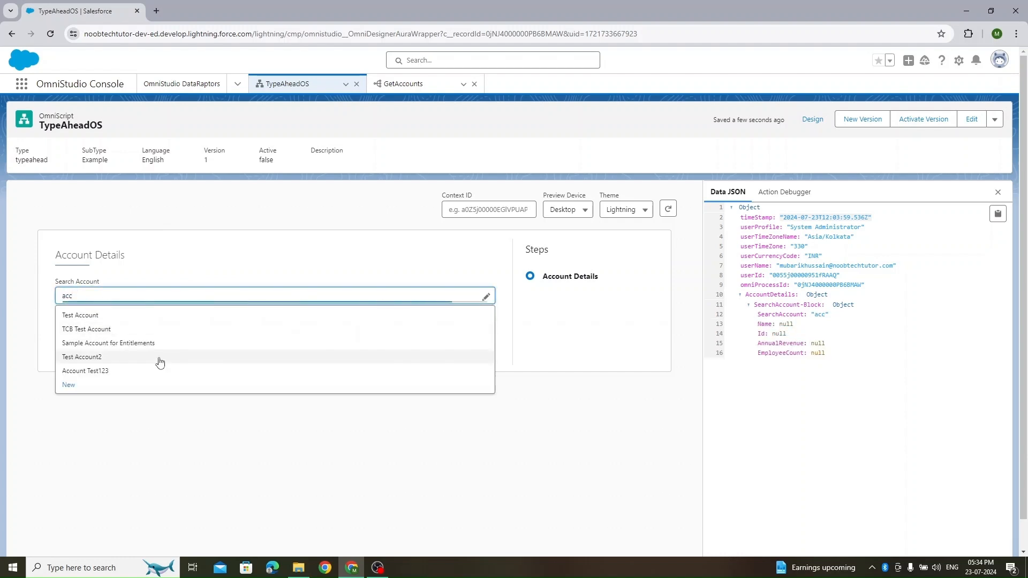
pyautogui.click(141, 331)
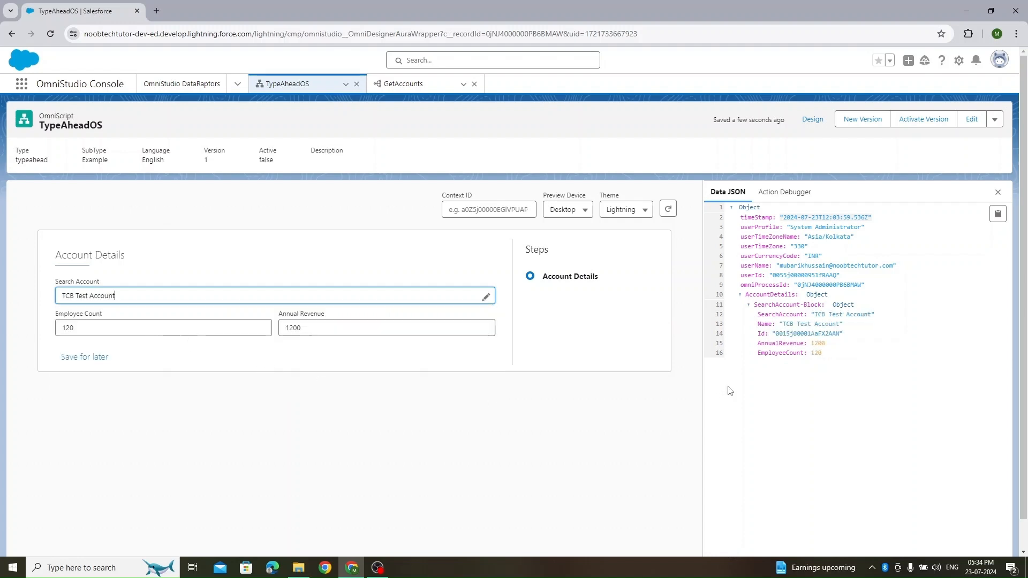
# Replace the account search text with "Sample" and choose Sample Account for Entitlements.
pyautogui.hotkey('ctrl', 'a')
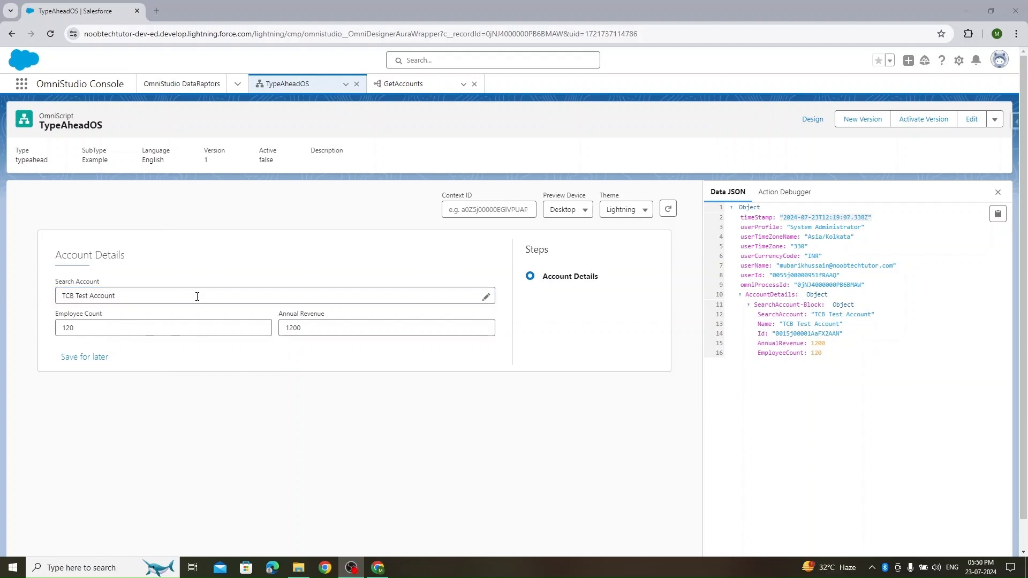
pyautogui.click(197, 297)
pyautogui.hotkey('ctrl', 'a')
pyautogui.write('Sample')
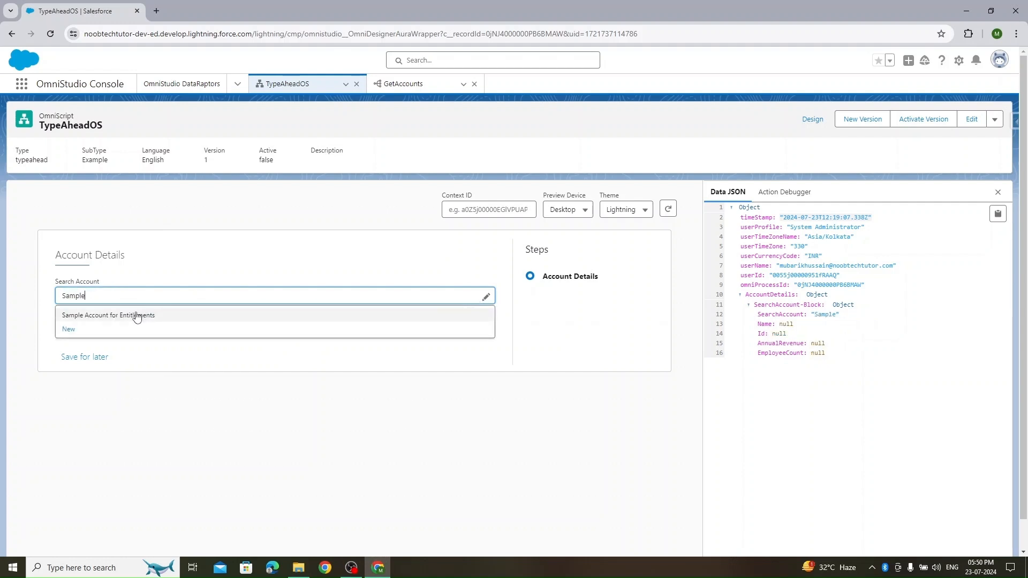
pyautogui.click(180, 319)
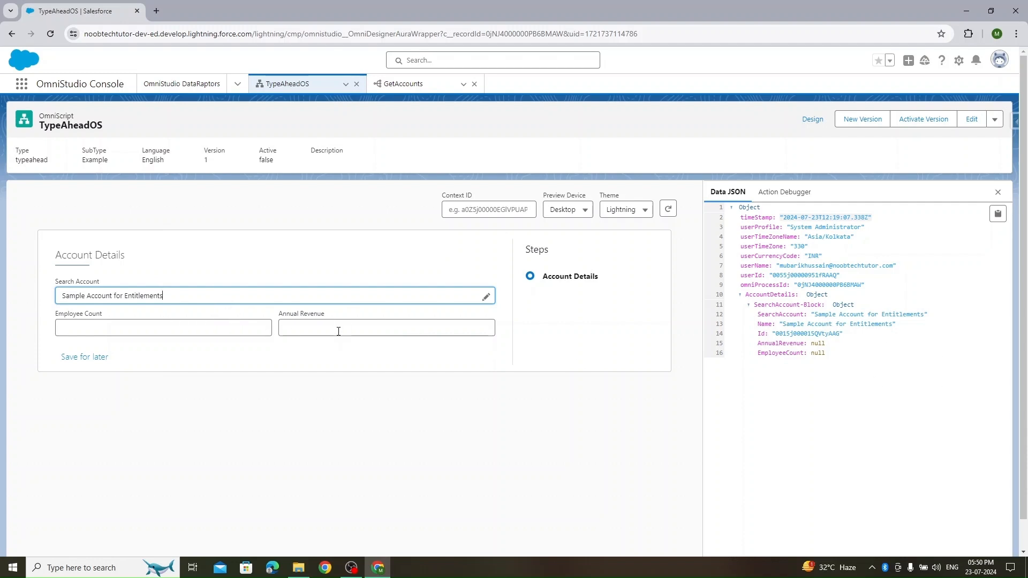
# Return to the design view and move the Employee Count and Annual Revenue fields out of the SearchAccount type-ahead block, placing them below it.
pyautogui.click(819, 123)
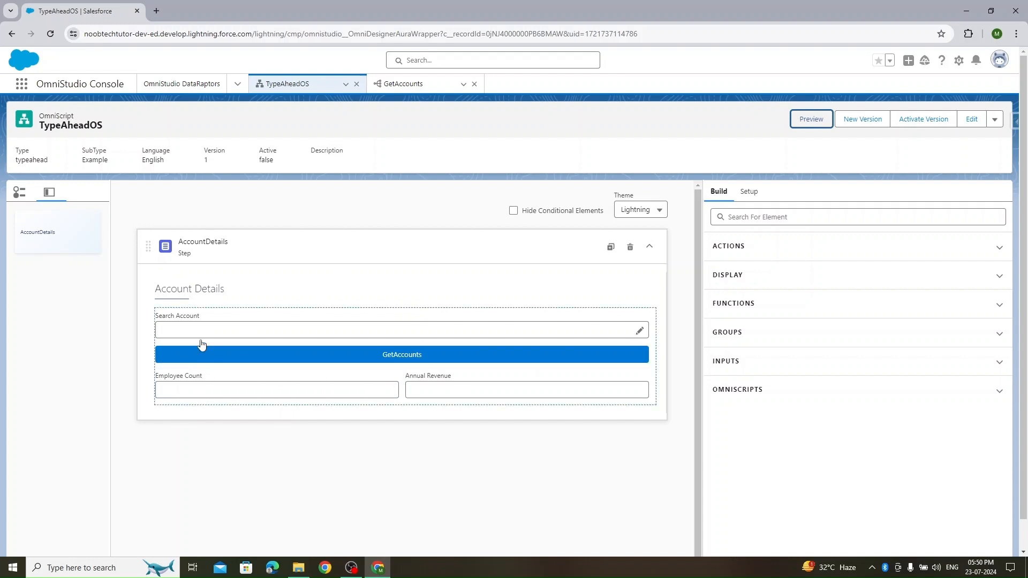
pyautogui.click(219, 317)
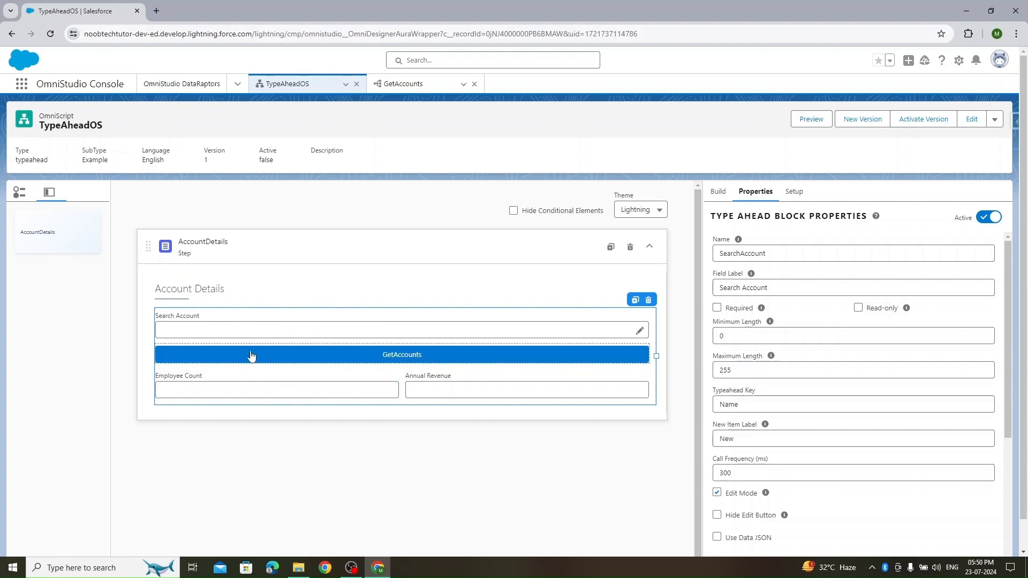
pyautogui.click(271, 385)
pyautogui.moveTo(271, 385); pyautogui.dragTo(408, 429)
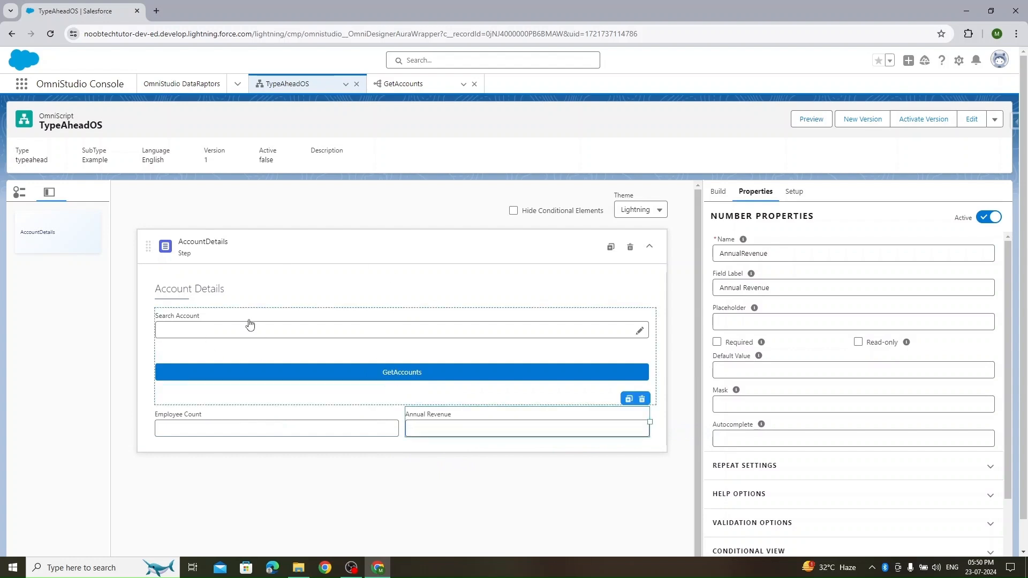
# Preview the OmniScript with the number fields outside the block by searching for "acme" and choosing Acme.
pyautogui.click(806, 118)
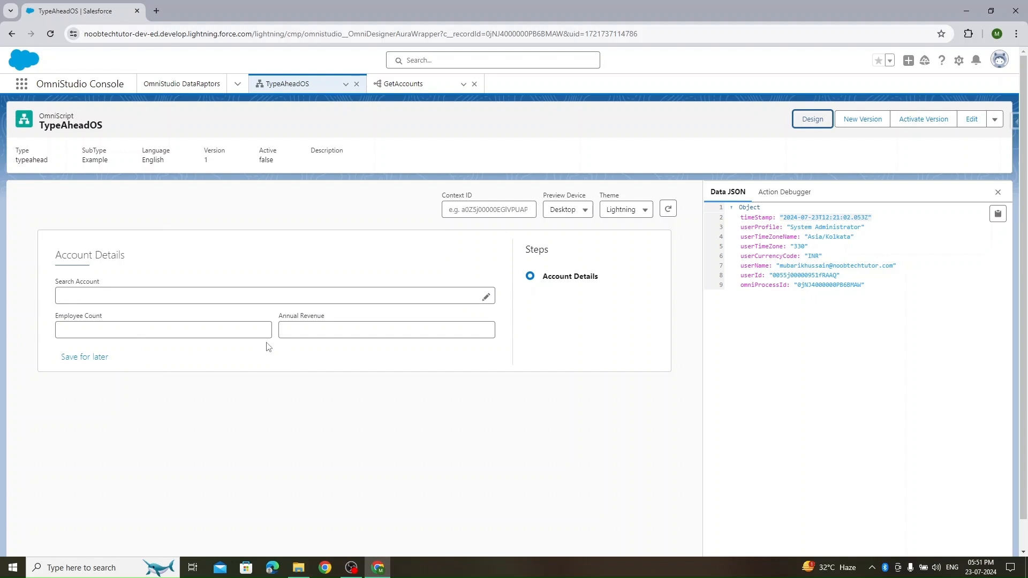
pyautogui.click(119, 297)
pyautogui.write('acme')
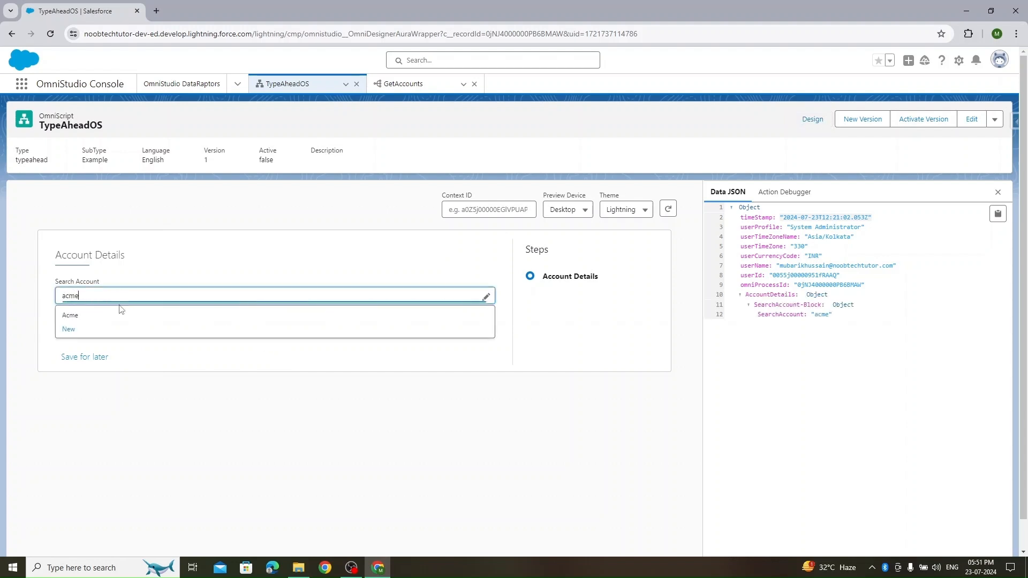
pyautogui.click(111, 316)
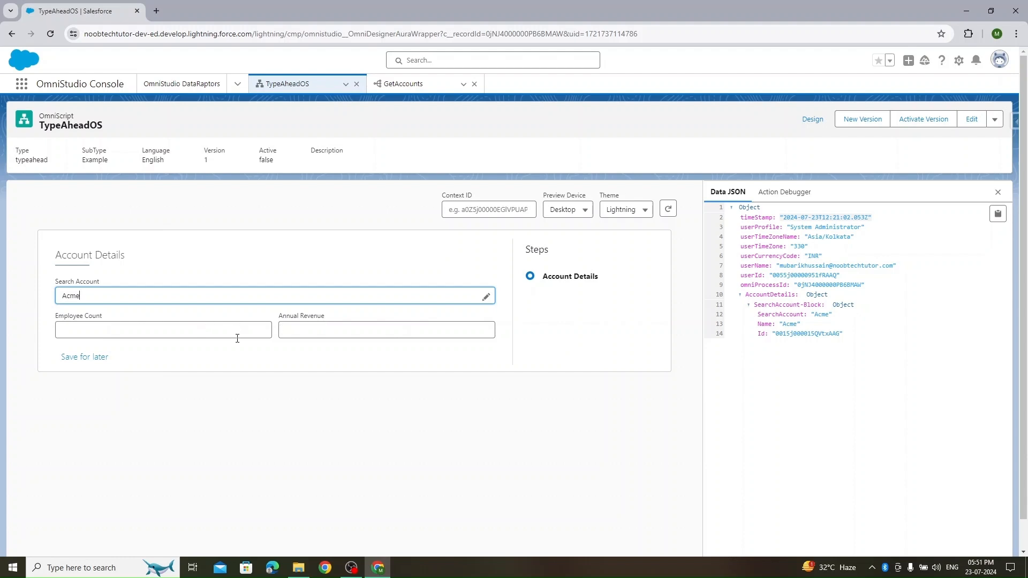
# Move the Employee Count and Annual Revenue fields back inside the SearchAccount block, side by side under the GetAccounts action.
pyautogui.click(814, 122)
pyautogui.moveTo(270, 422); pyautogui.dragTo(260, 379)
pyautogui.moveTo(353, 434); pyautogui.dragTo(446, 391)
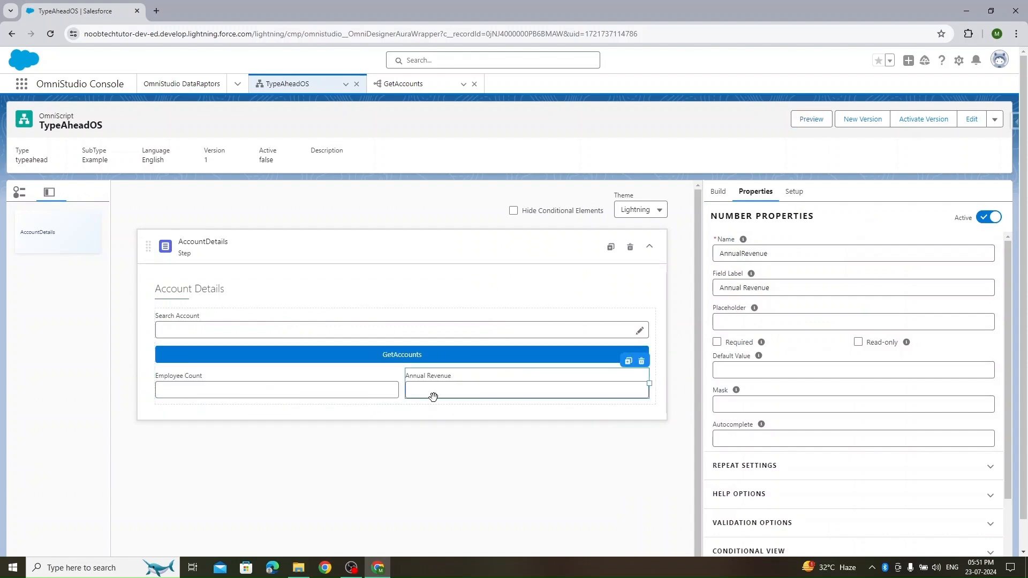
# Preview the OmniScript with the number fields inside the block by selecting Acme through an "acme" search, and return to the design view.
pyautogui.click(810, 118)
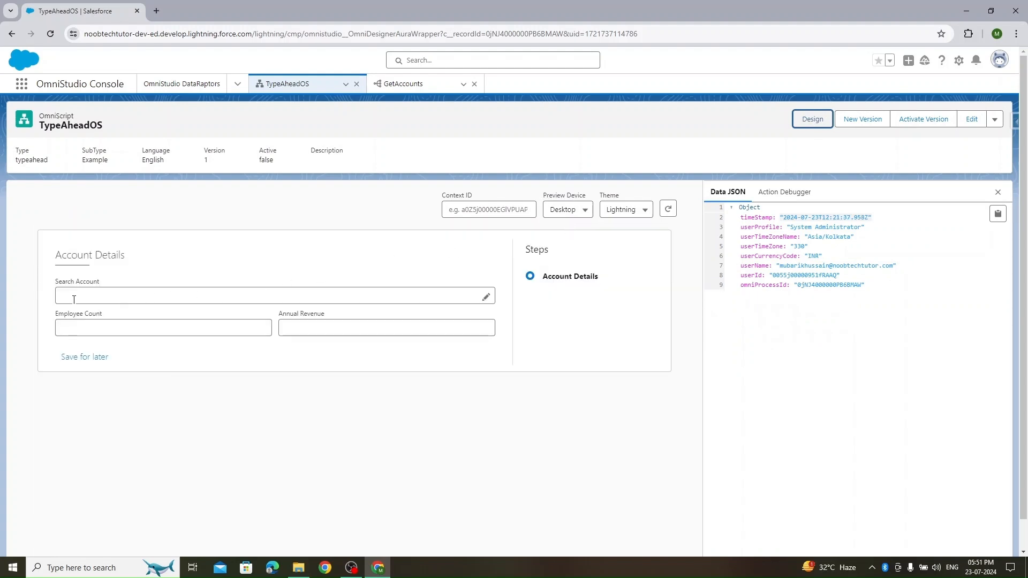
pyautogui.click(132, 289)
pyautogui.write('acme')
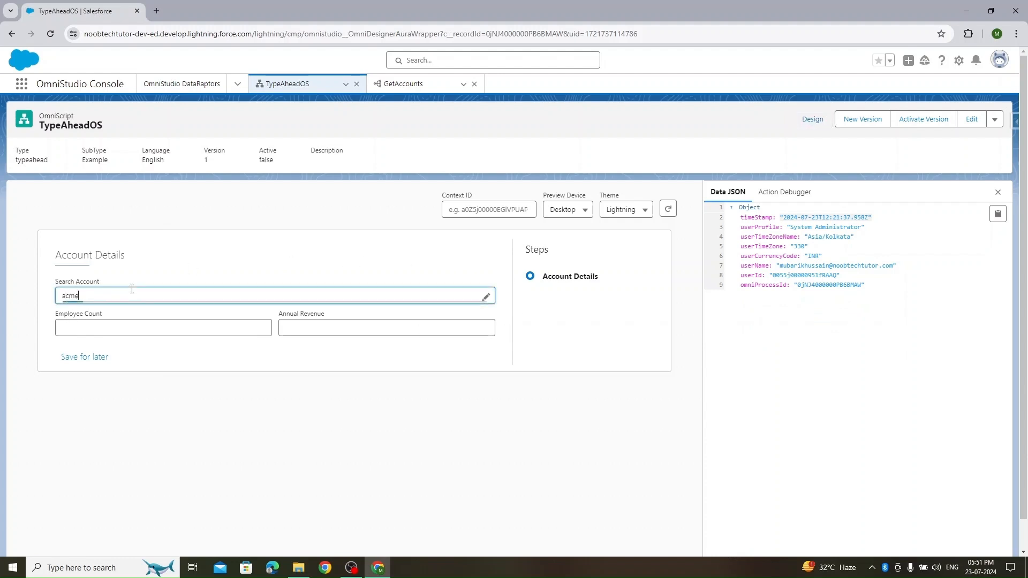
pyautogui.click(113, 317)
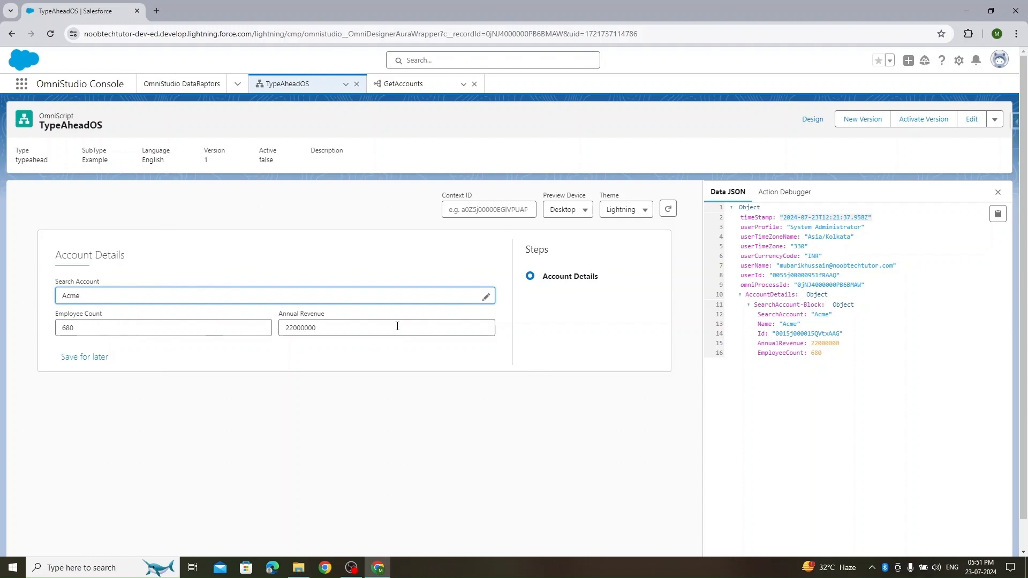
pyautogui.click(813, 119)
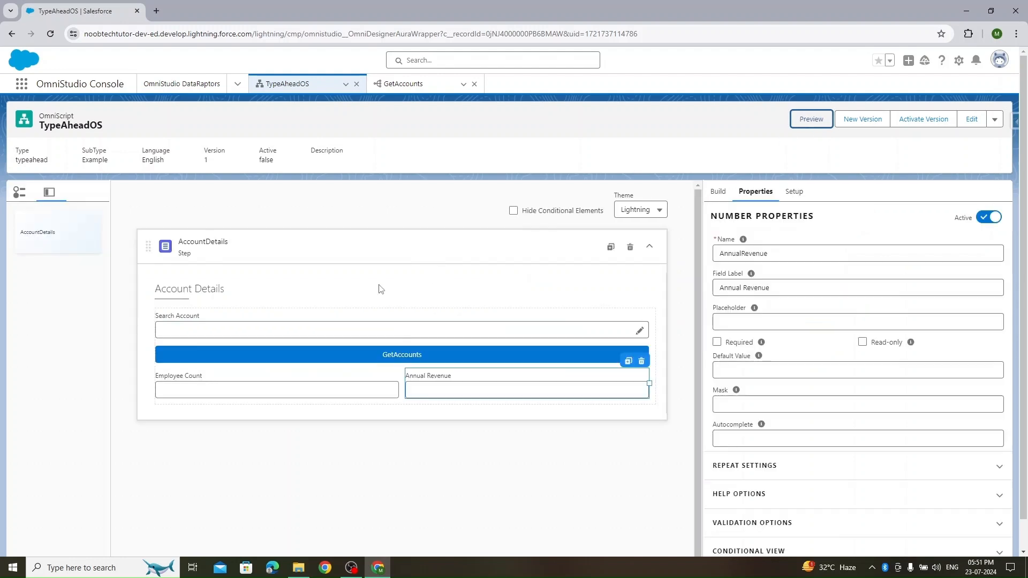